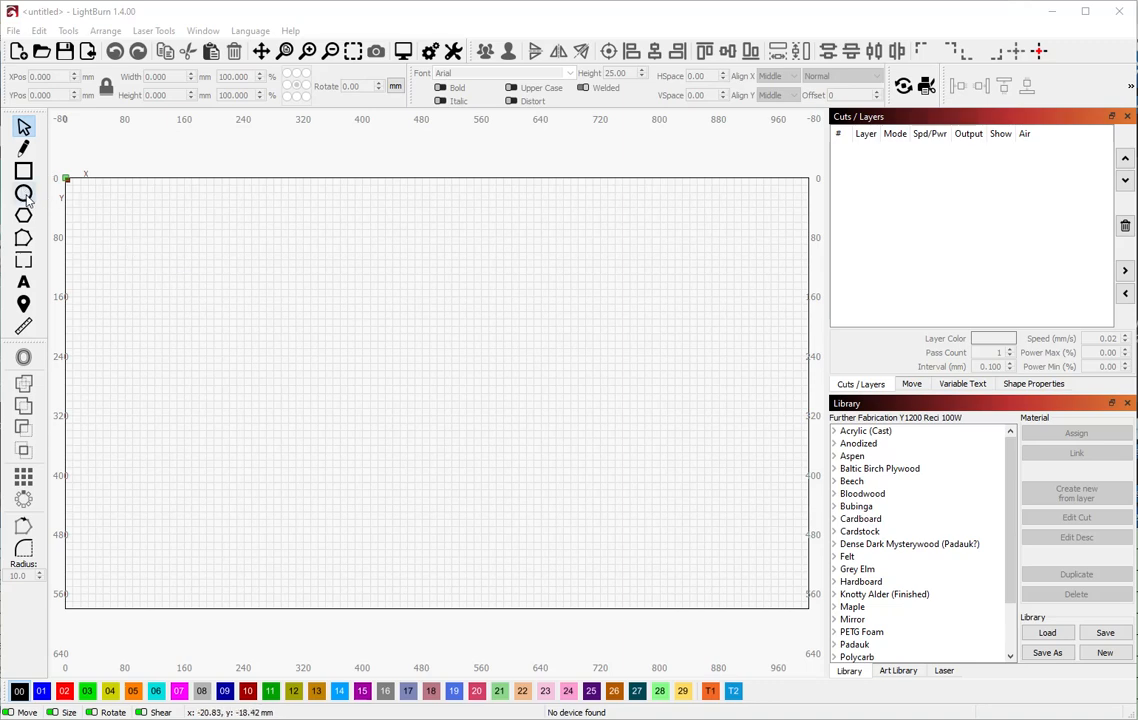
Select the Ellipse tool to draw circles on the empty workspace
{"action": "left_click", "coordinate": [25, 195]}
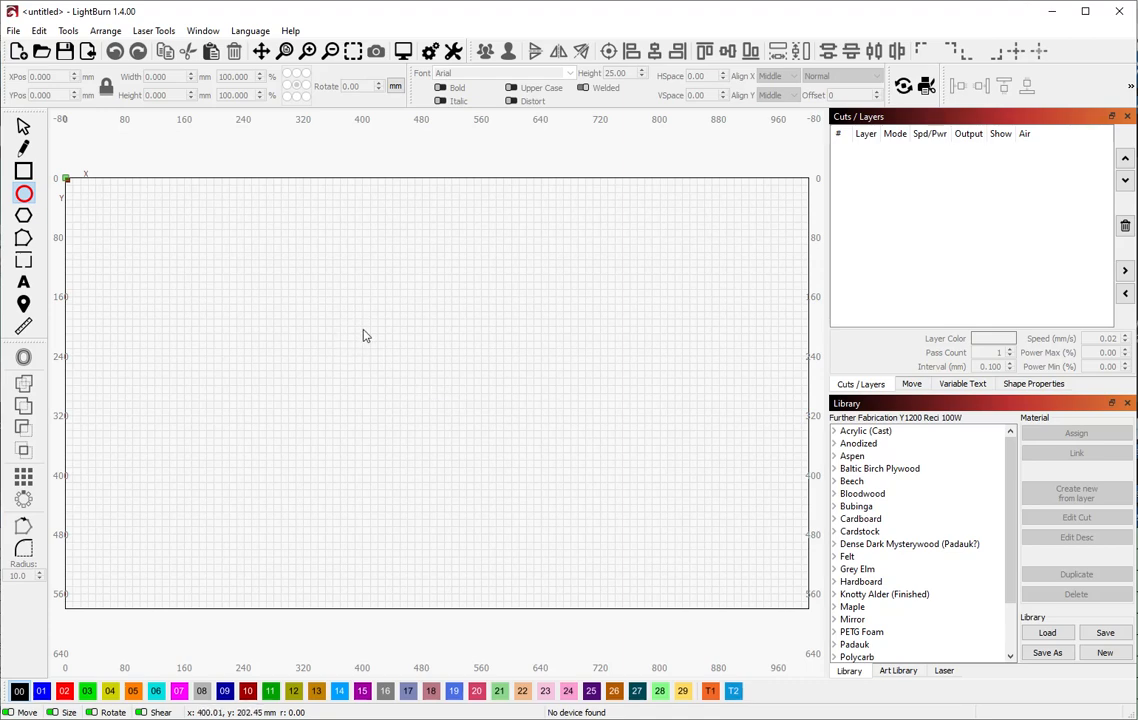
Draw a circle and correct its locked Width to 50 mm across
{"action": "left_click_drag", "start_coordinate": [340, 312], "coordinate": [438, 439]}
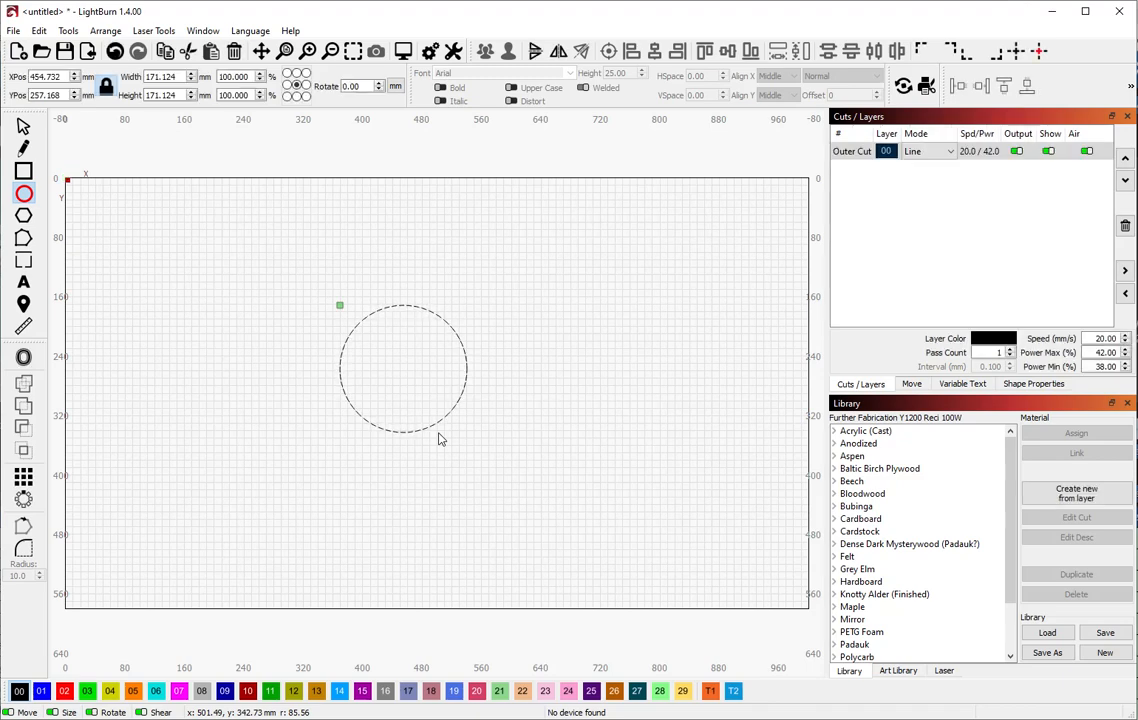
{"action": "double_click", "coordinate": [172, 77]}
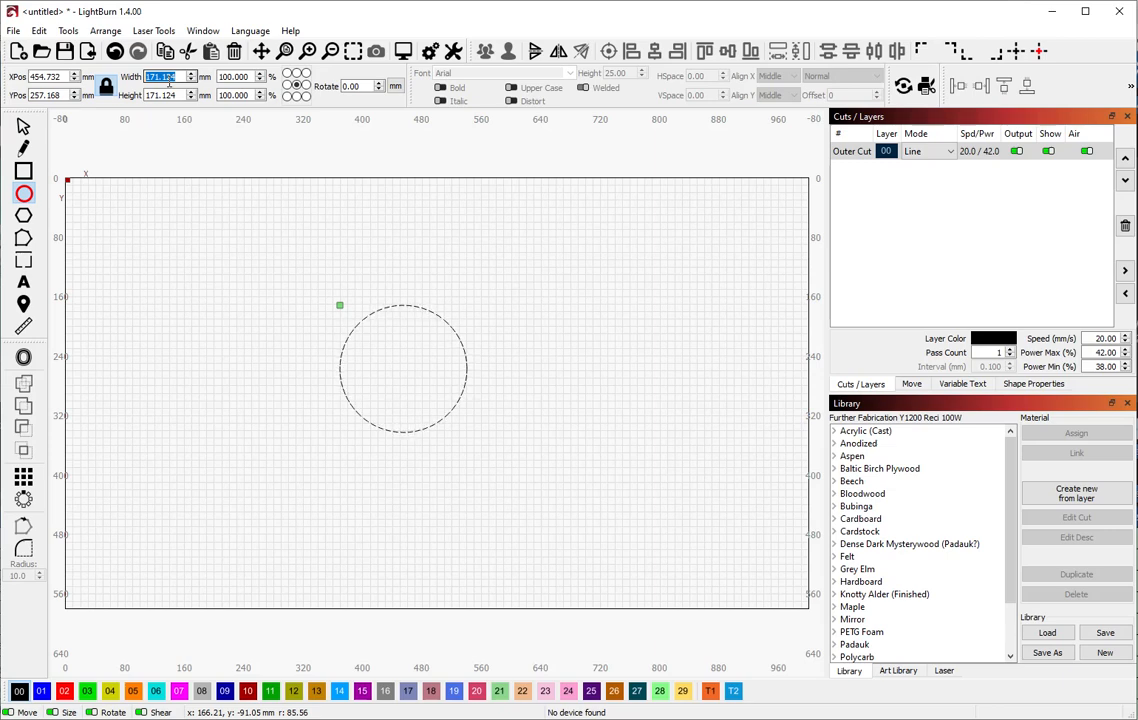
{"action": "type", "text": "500"}
{"action": "key", "text": "Return"}
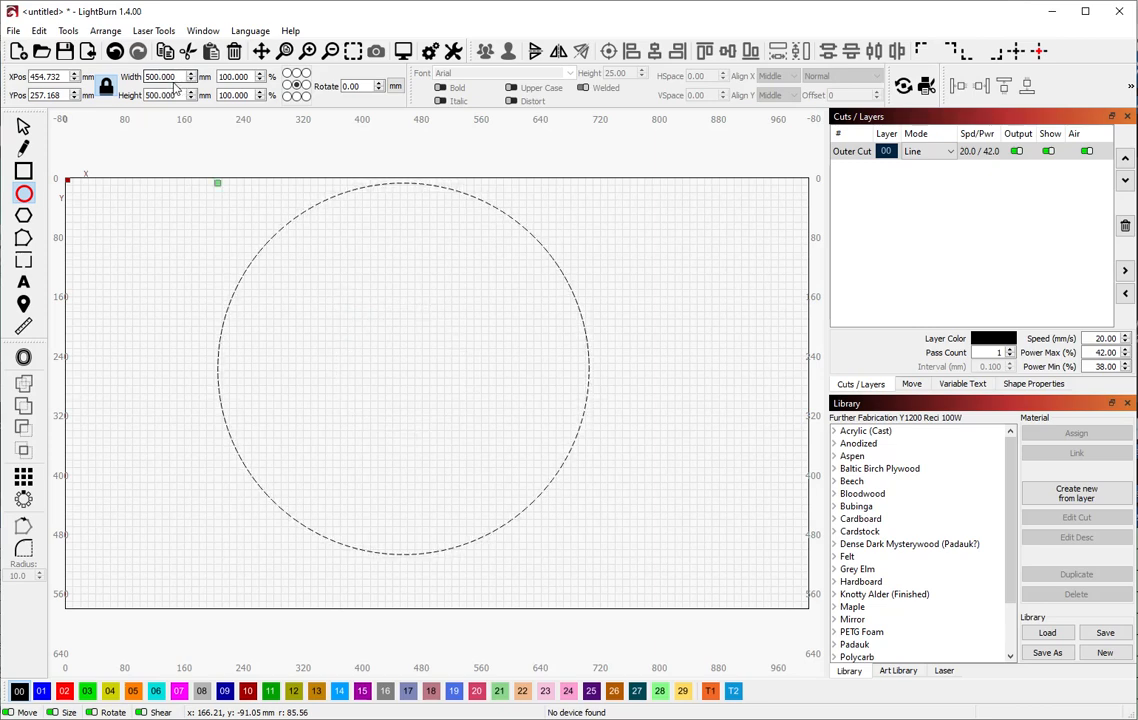
{"action": "double_click", "coordinate": [152, 76]}
{"action": "type", "text": "500"}
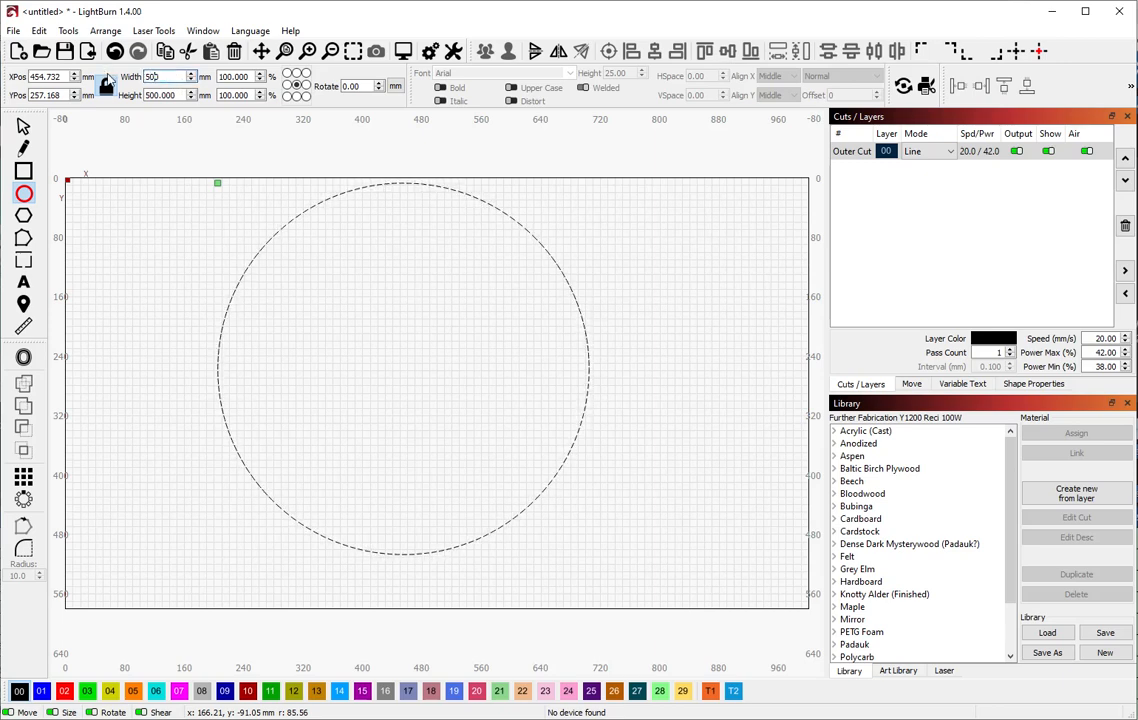
{"action": "key", "text": "BackSpace"}
{"action": "key", "text": "Return"}
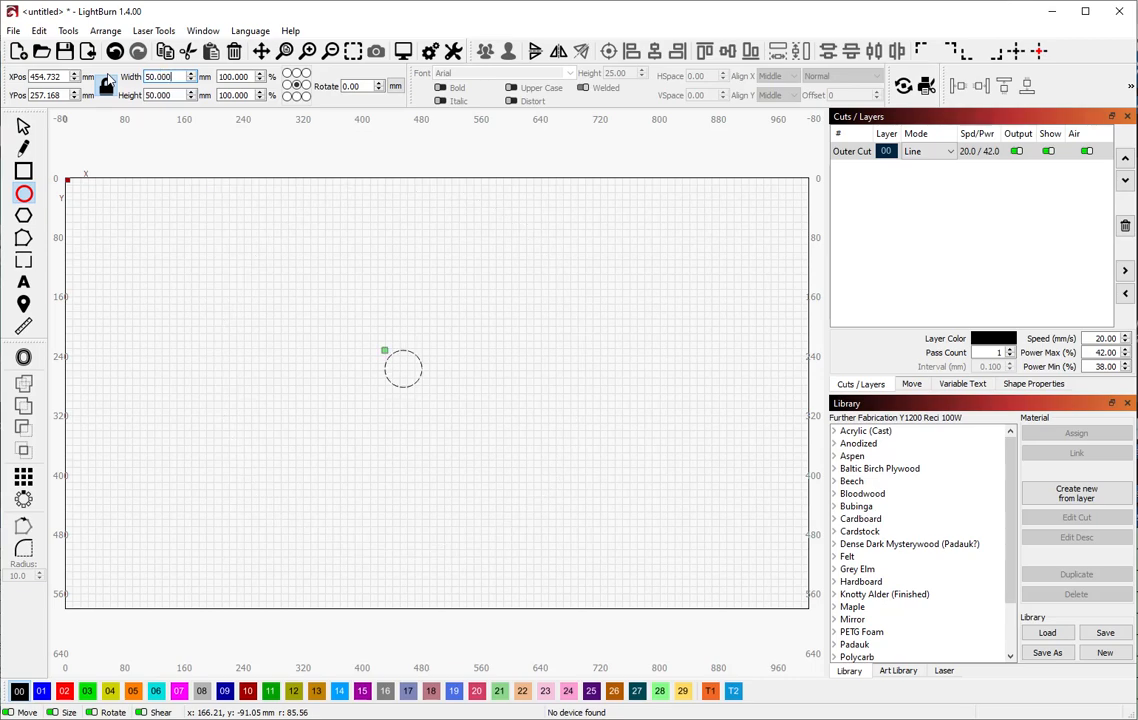
Zoom in and set the copied circle's Width to 65 mm around the 50 mm one
{"action": "scroll", "coordinate": [345, 366], "scroll_direction": "up", "scroll_amount": 2}
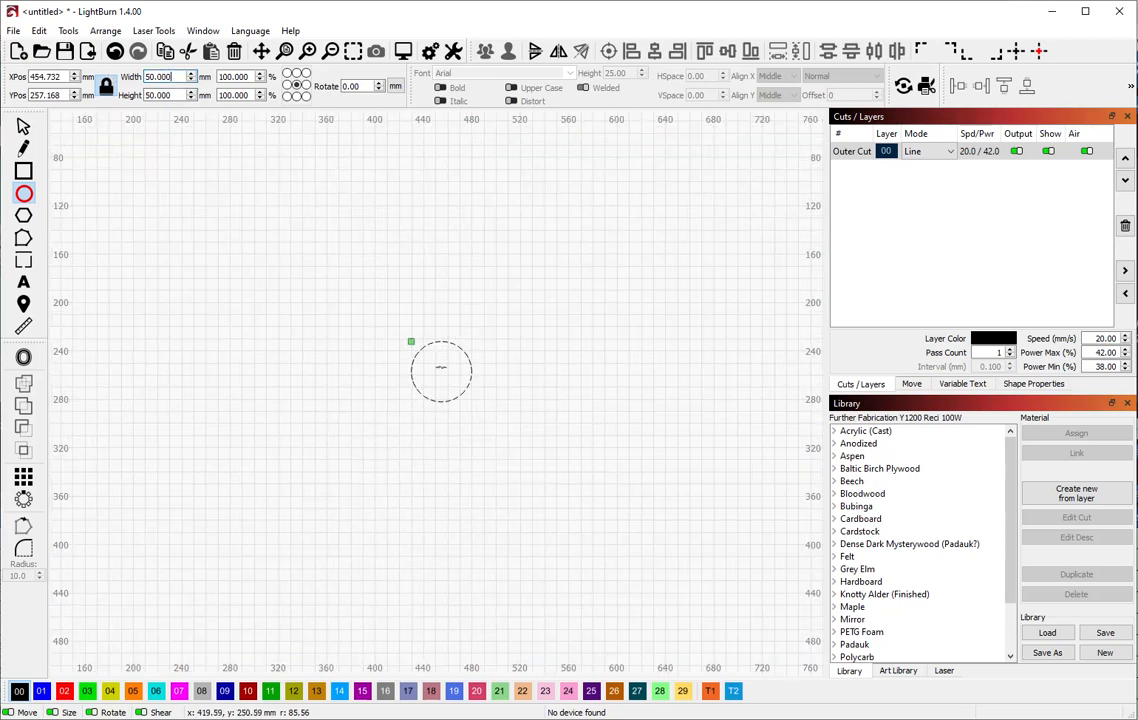
{"action": "scroll", "coordinate": [493, 371], "scroll_direction": "up", "scroll_amount": 3}
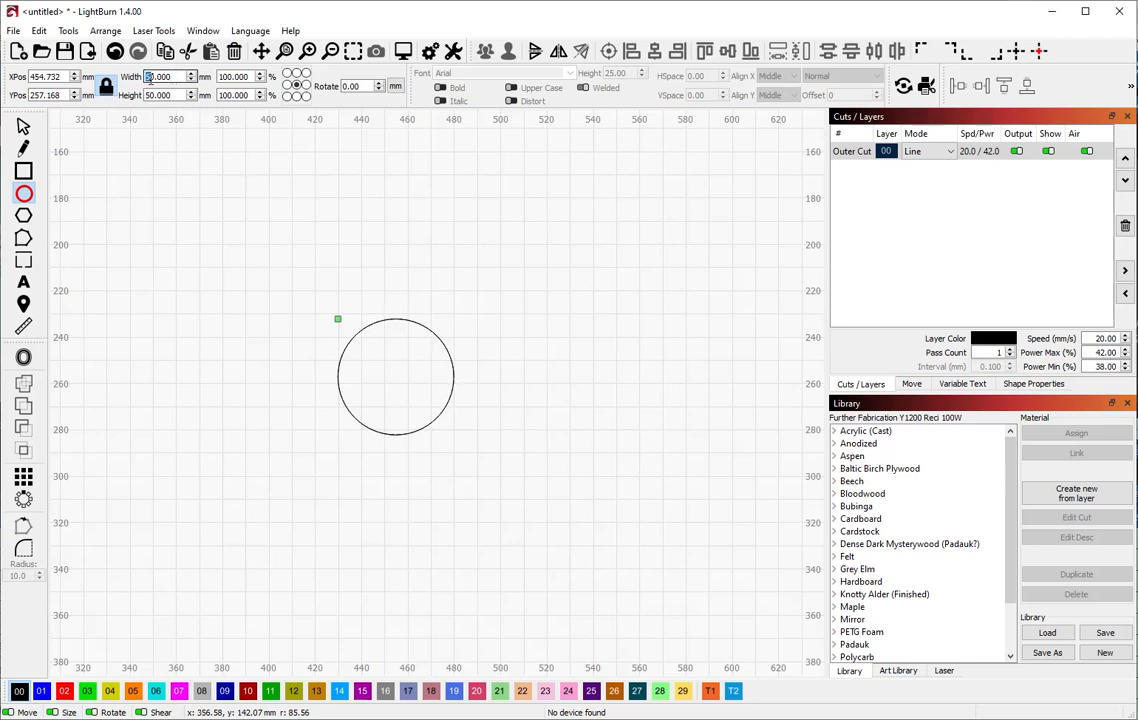
{"action": "type", "text": "55"}
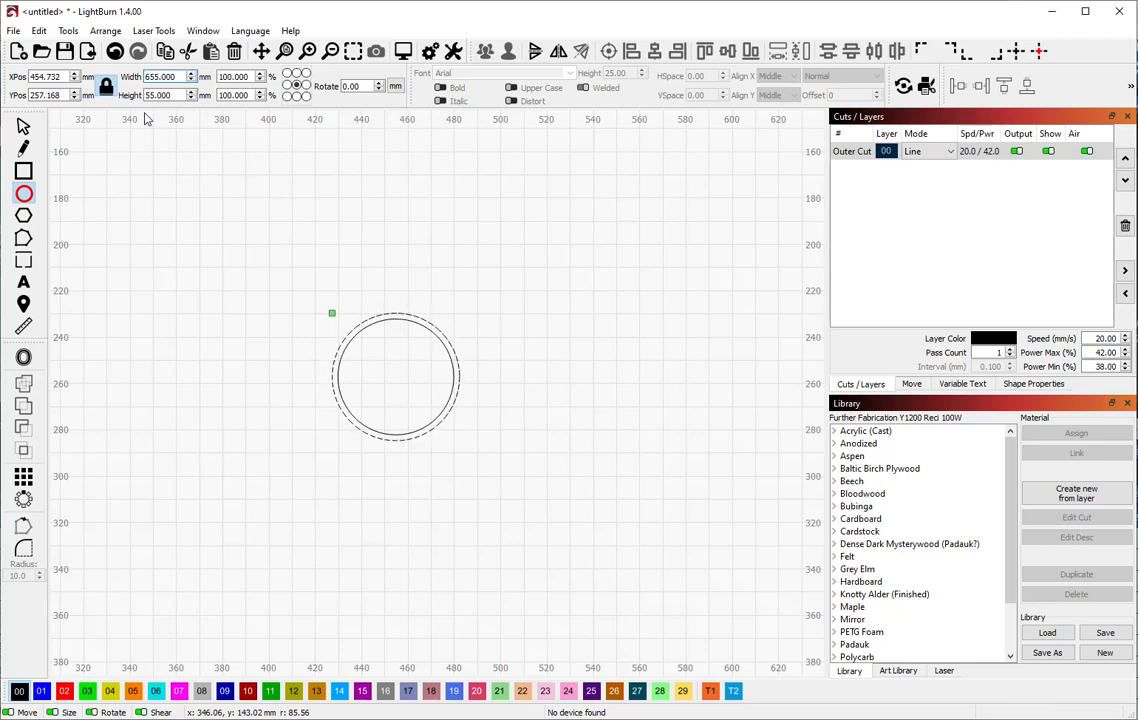
{"action": "key", "text": "Delete"}
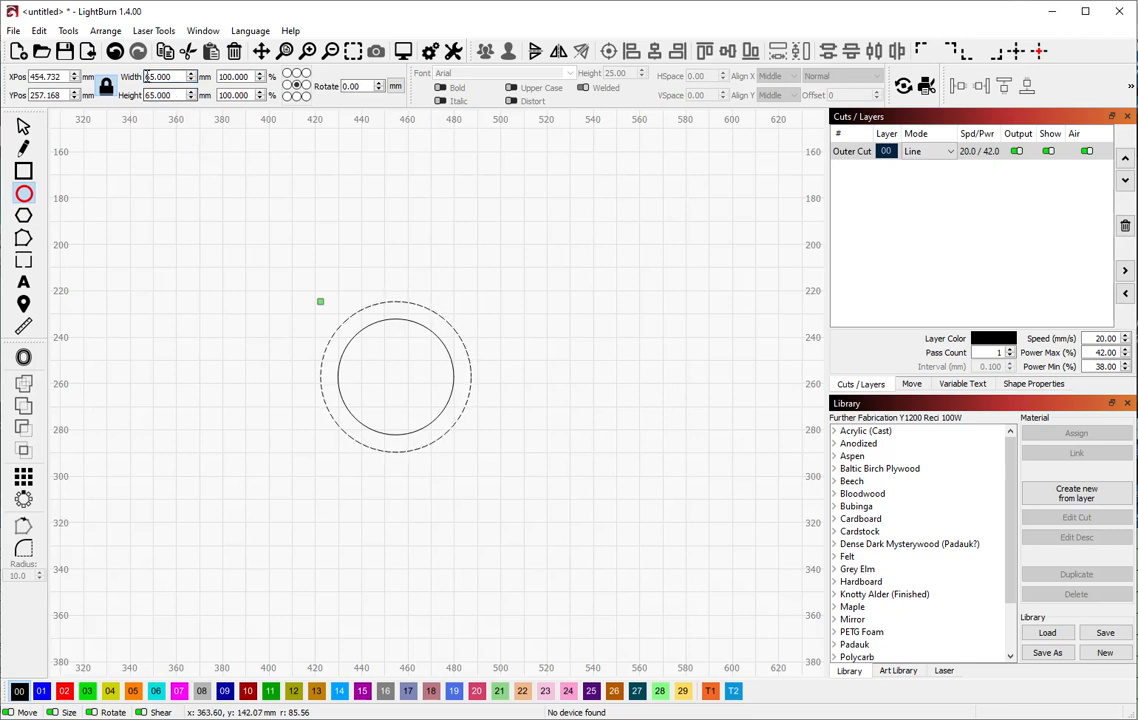
Add duplicated concentric rings at 80, 95, 110 and 125 mm across
{"action": "left_click", "coordinate": [132, 153]}
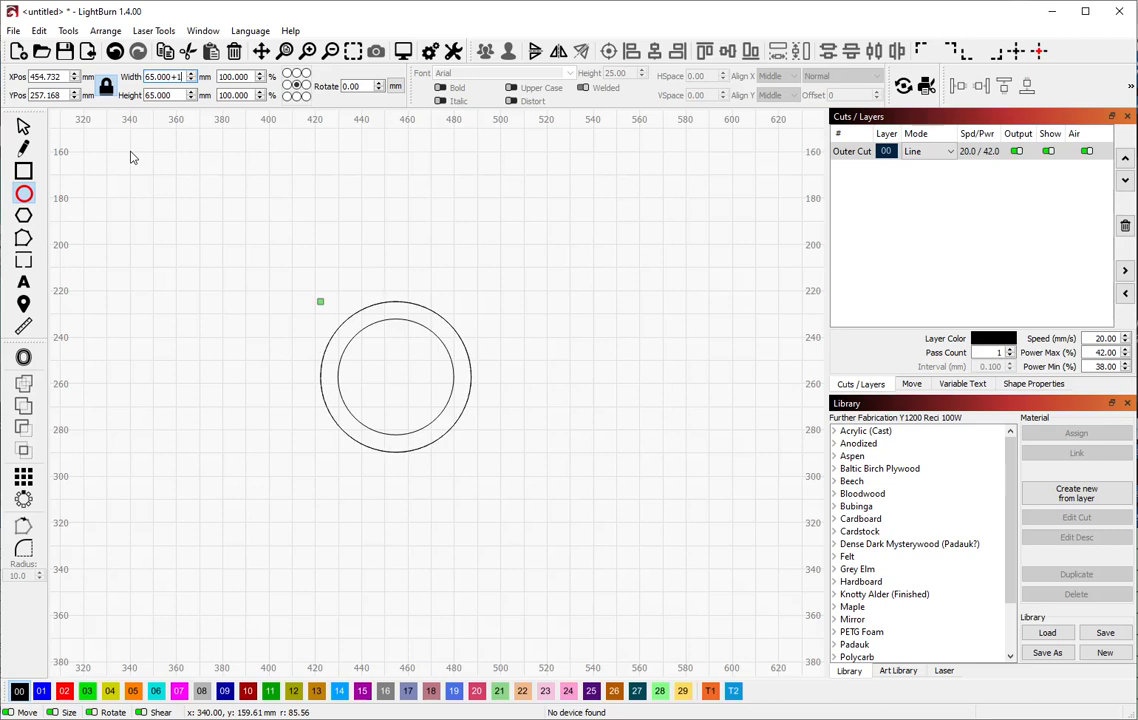
{"action": "key", "text": "Return"}
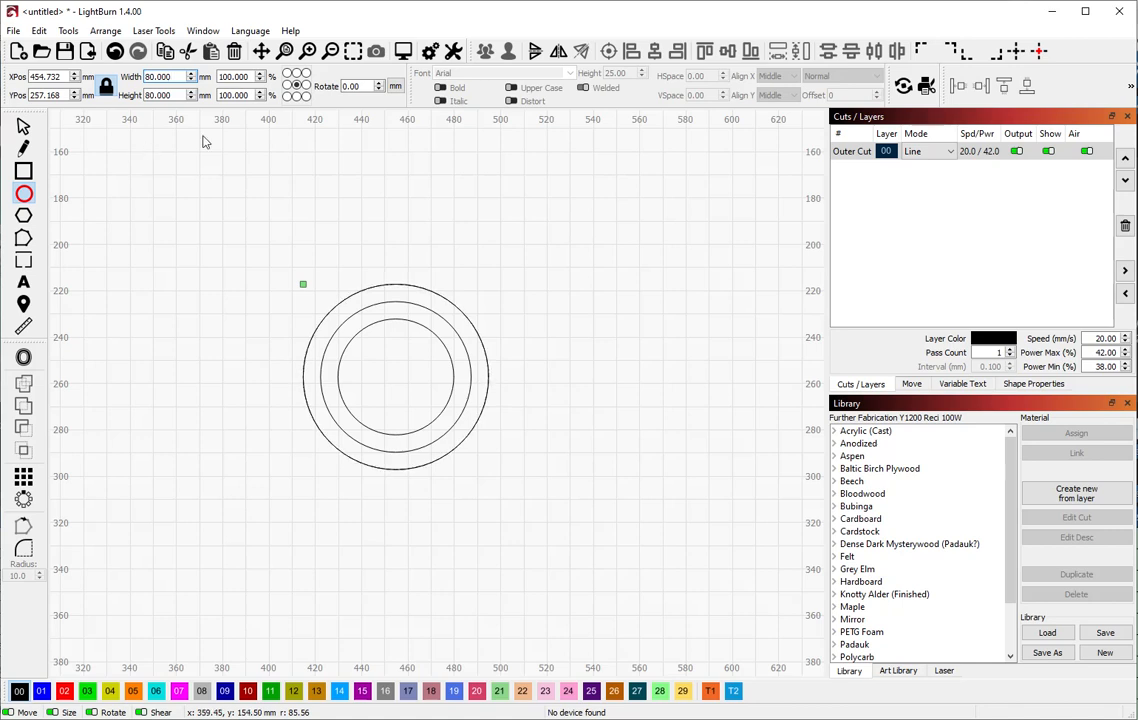
{"action": "type", "text": "95"}
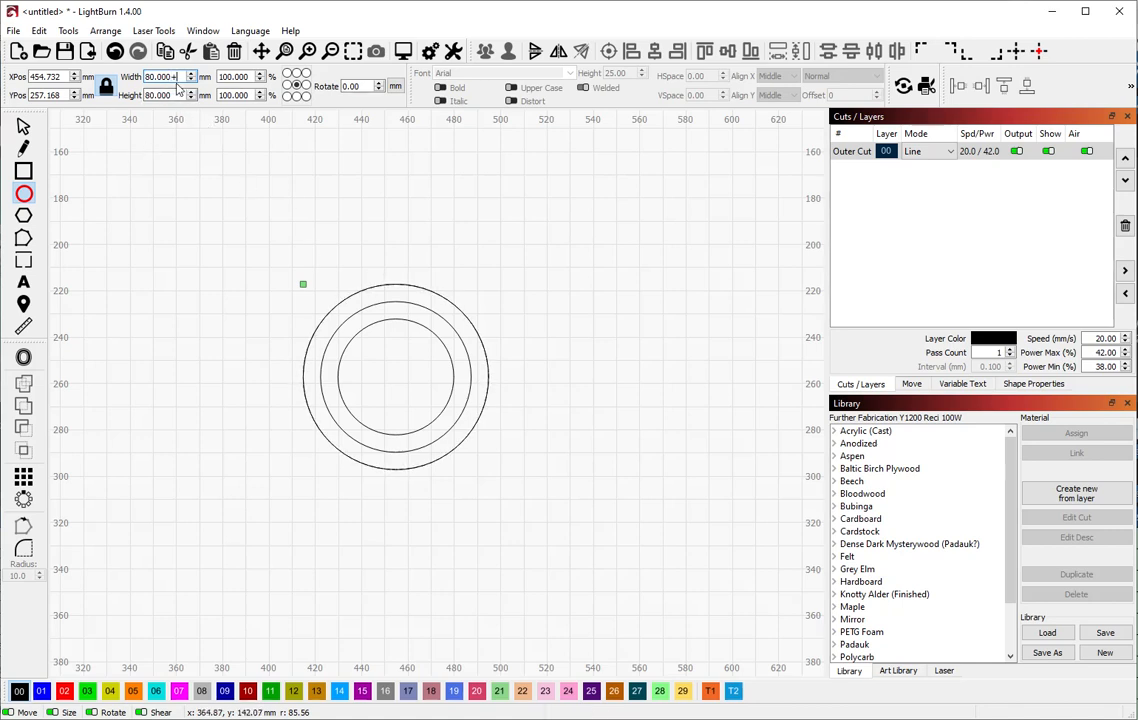
{"action": "key", "text": "Return"}
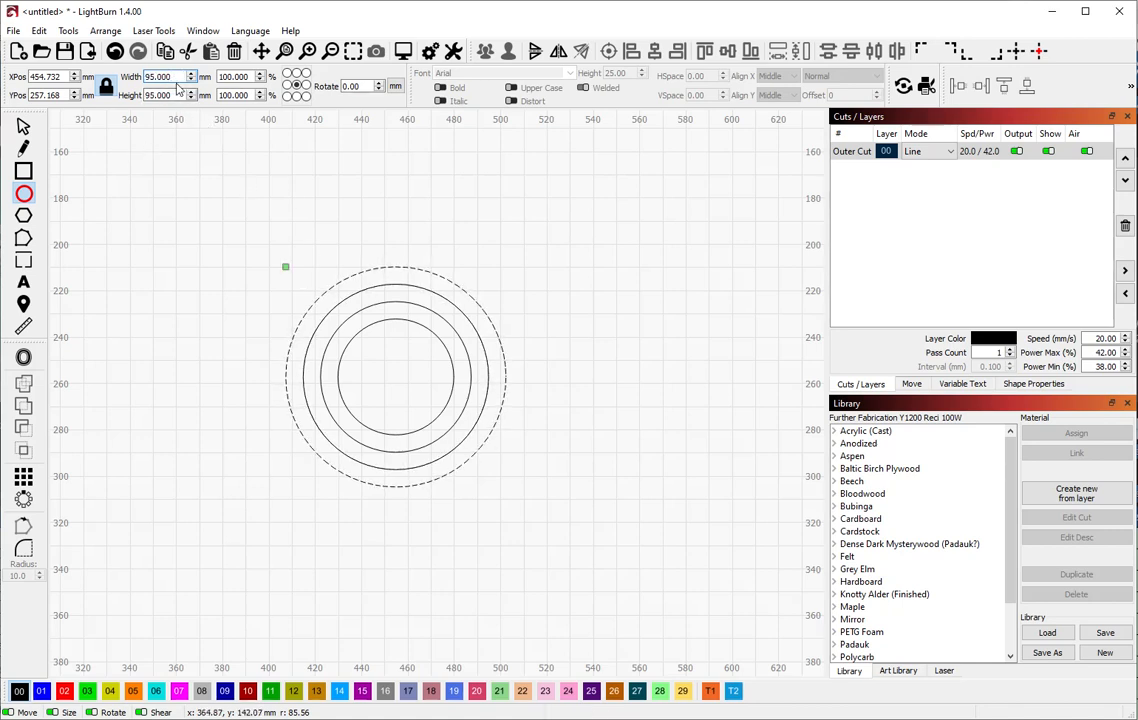
{"action": "type", "text": "+15"}
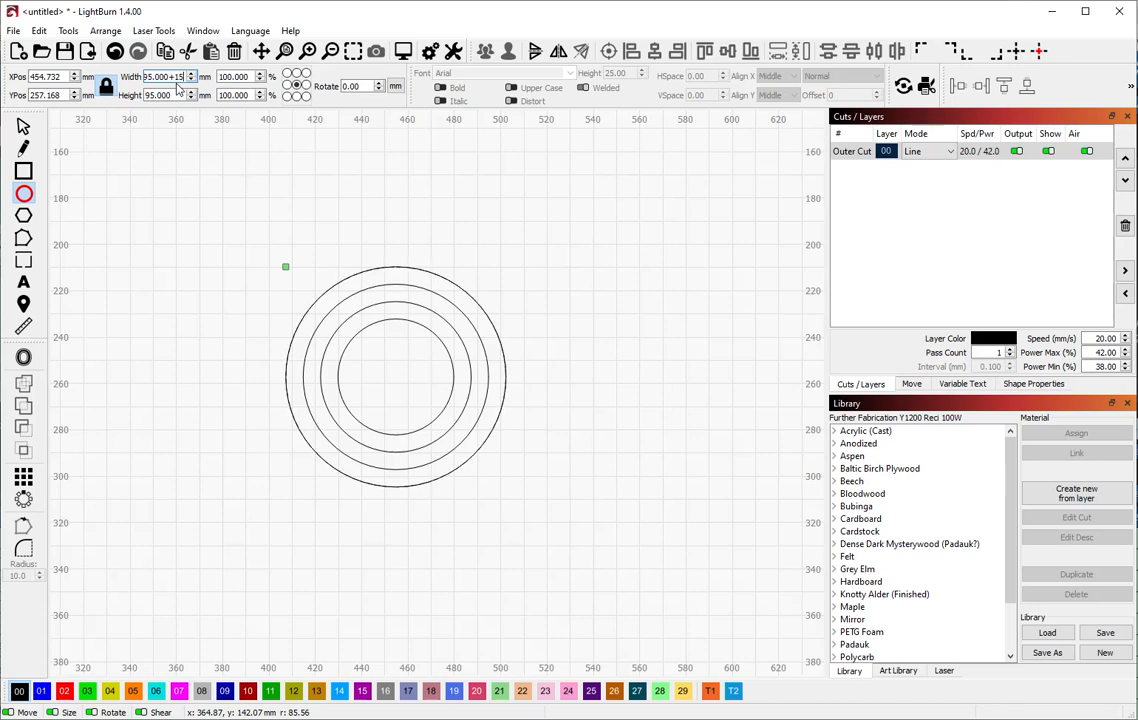
{"action": "key", "text": "Return"}
{"action": "key", "text": "ctrl+d"}
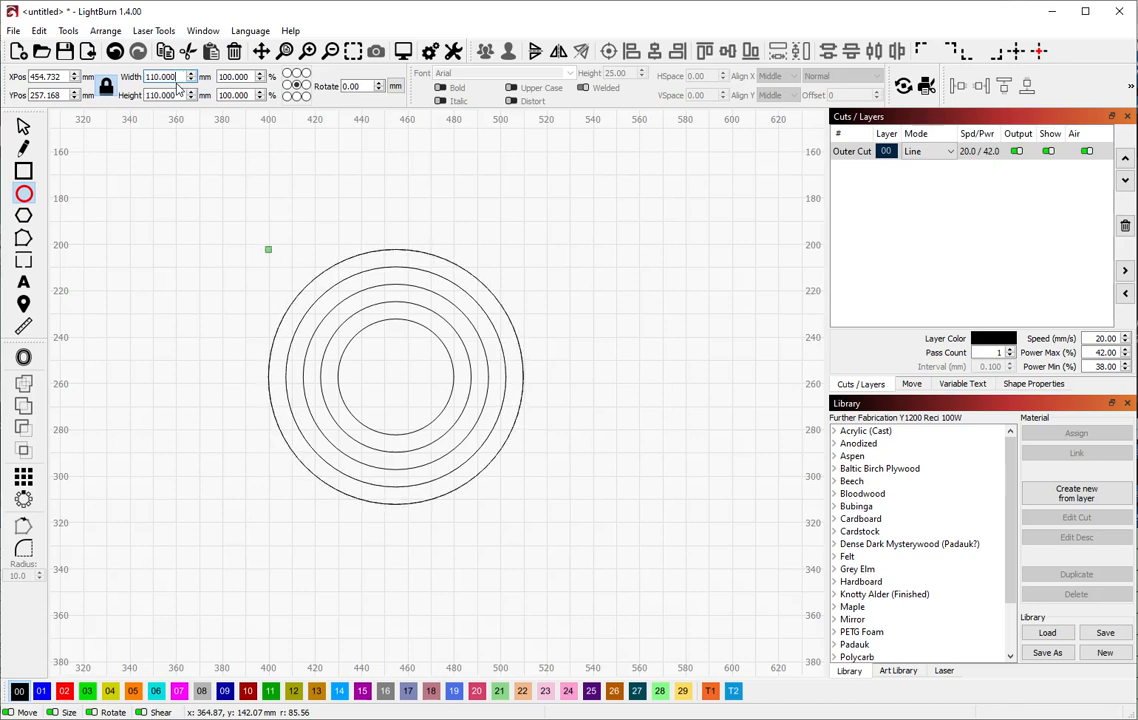
{"action": "type", "text": "+15"}
{"action": "key", "text": "Return"}
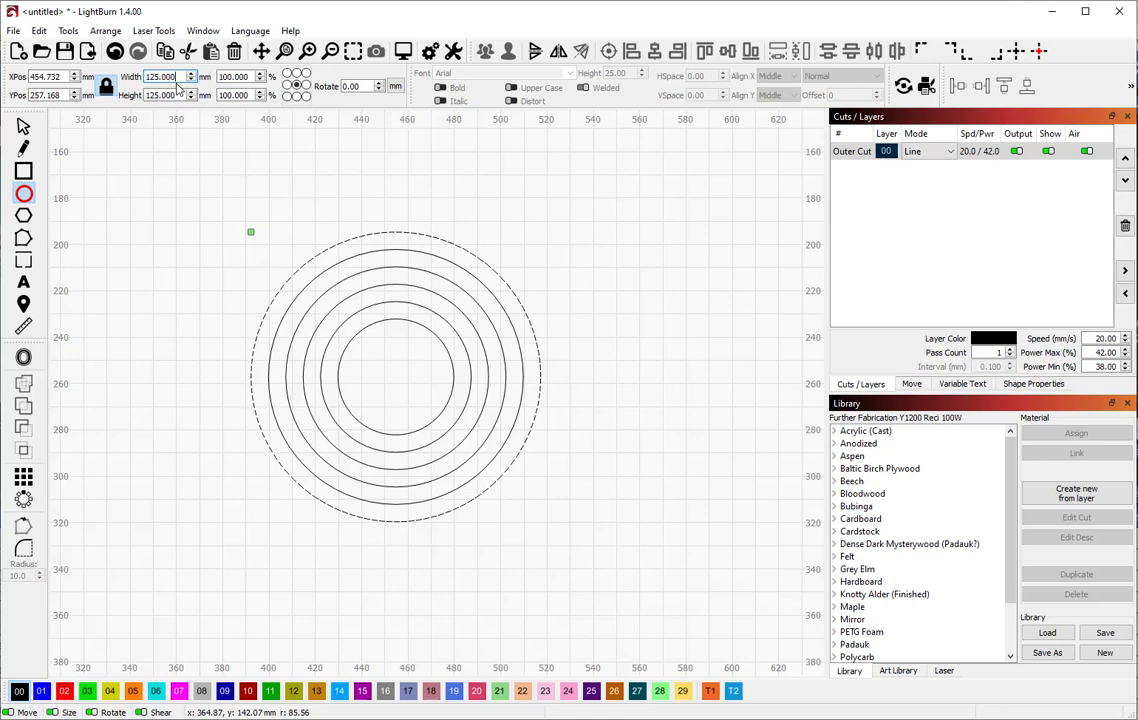
Add further rings at 140, 155, 170 and 185 mm using +15 widths
{"action": "key", "text": "ctrl+d"}
{"action": "type", "text": "+"}
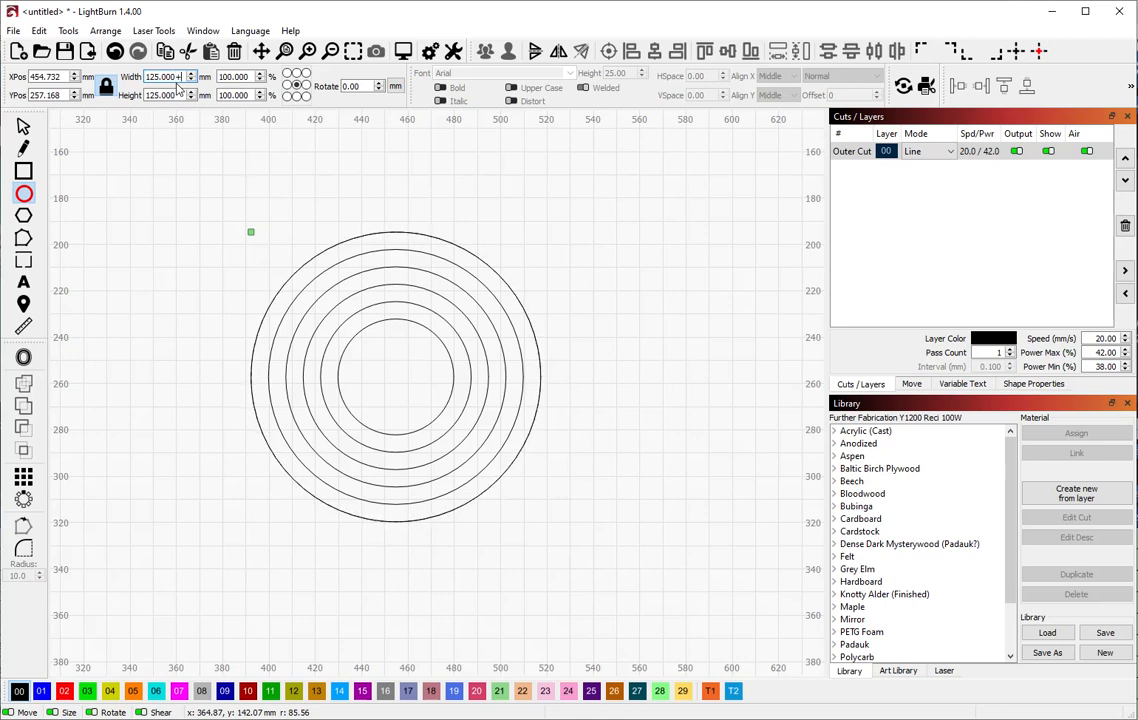
{"action": "type", "text": "15"}
{"action": "key", "text": "Return"}
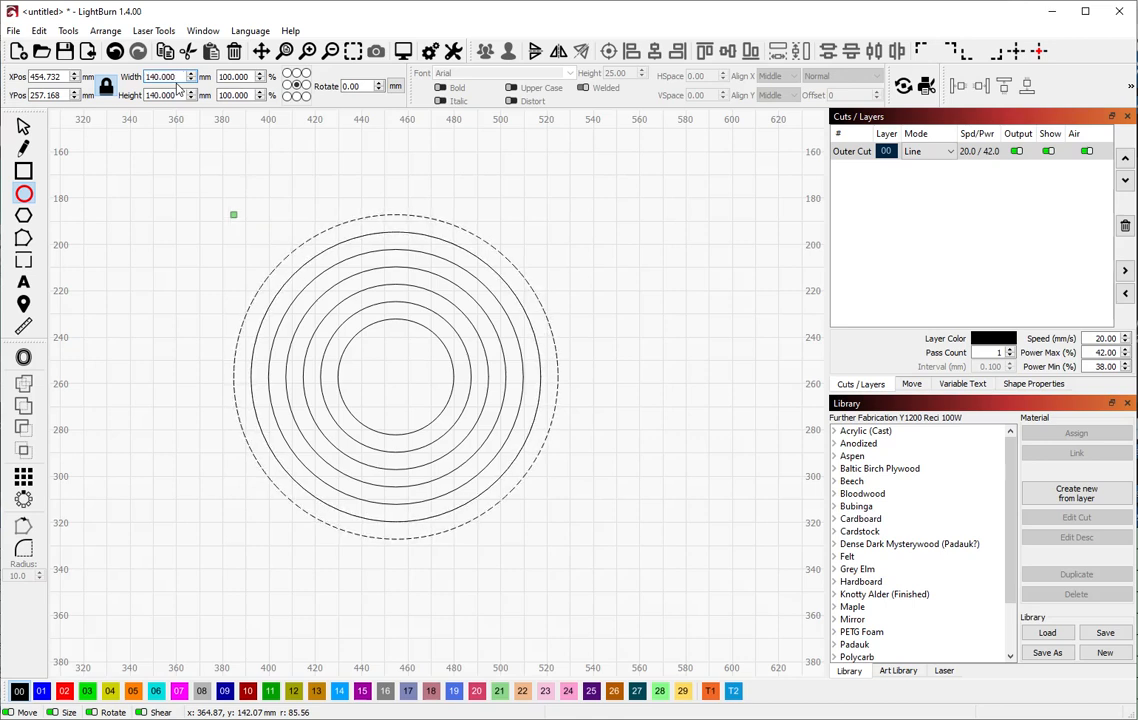
{"action": "key", "text": "ctrl+d"}
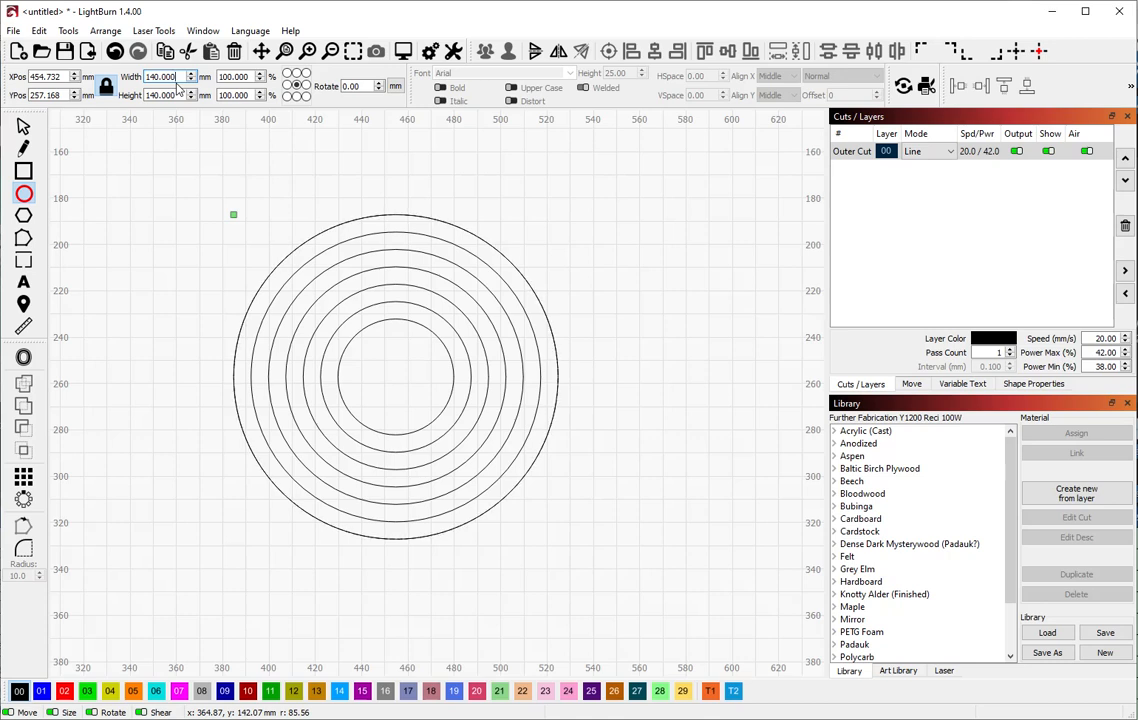
{"action": "type", "text": "+15"}
{"action": "key", "text": "Return"}
{"action": "key", "text": "ctrl+d"}
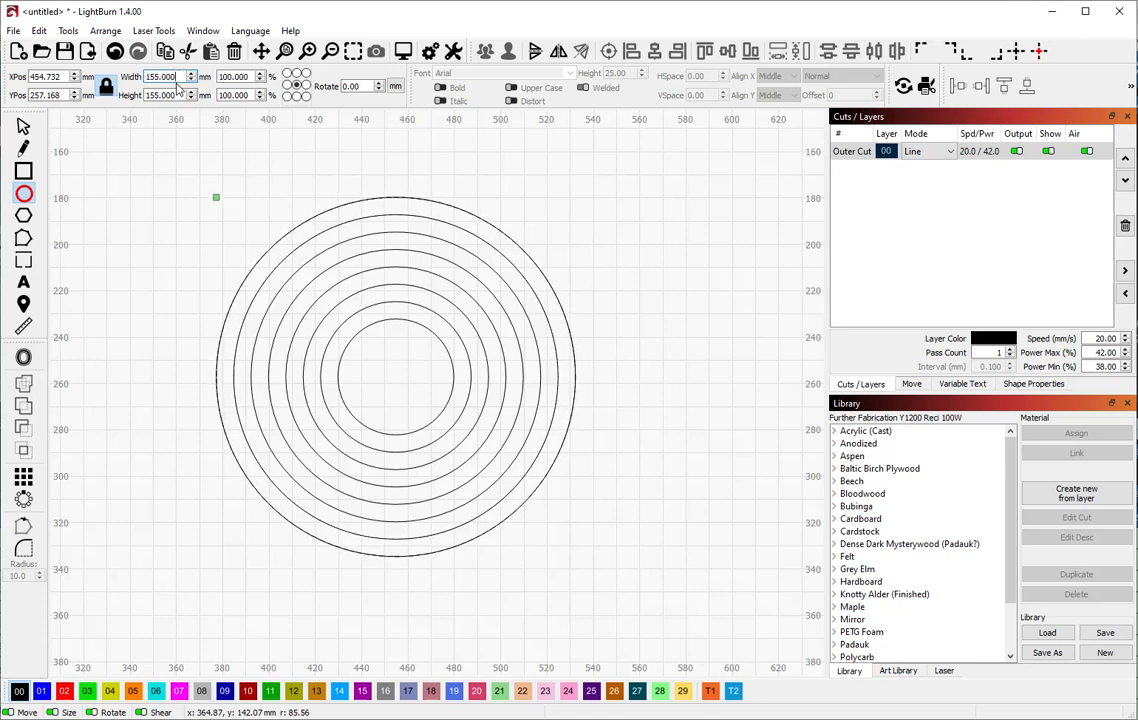
{"action": "type", "text": "+15"}
{"action": "key", "text": "Return"}
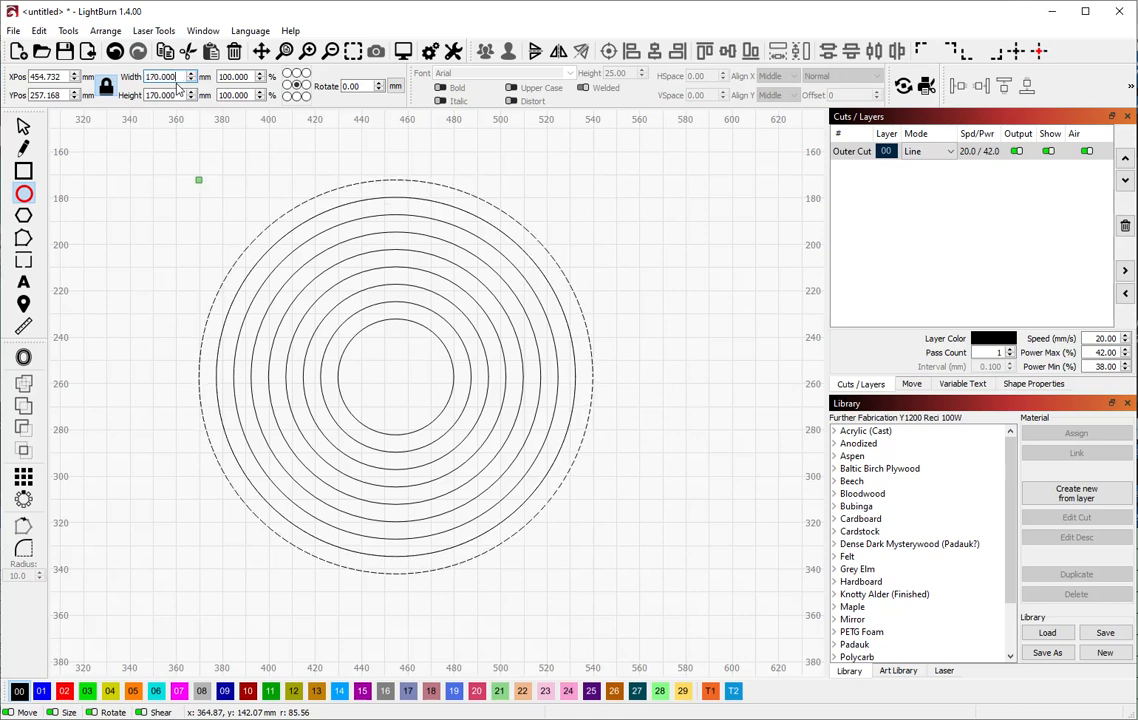
{"action": "key", "text": "ctrl+d"}
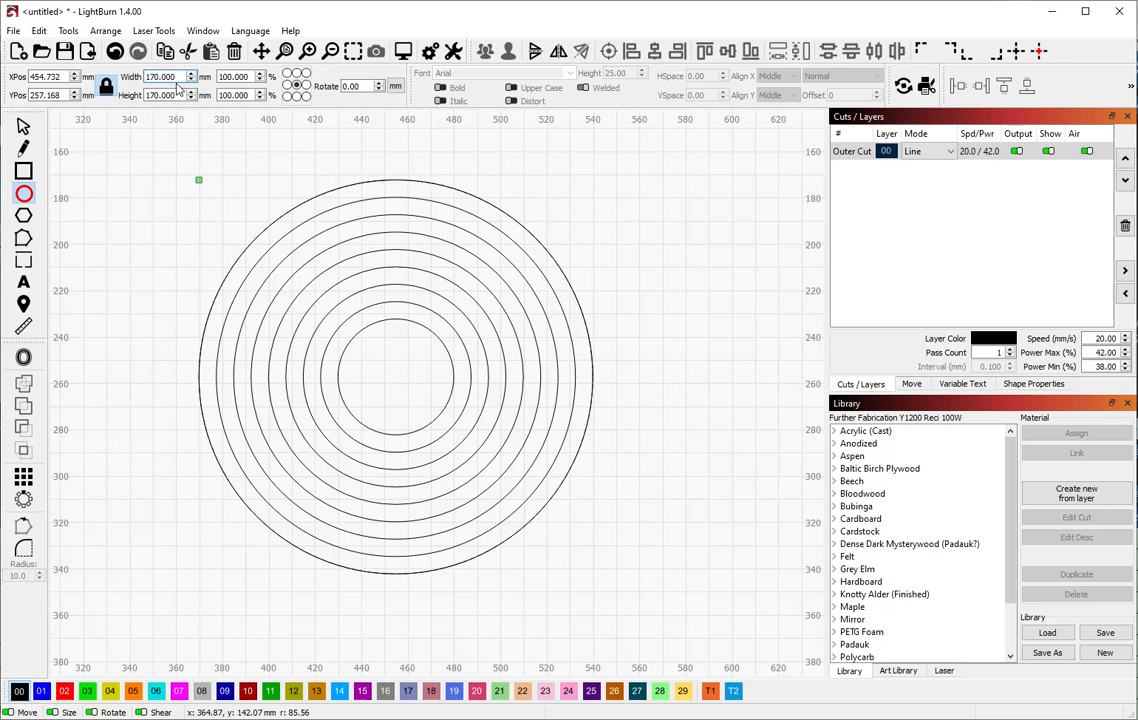
{"action": "type", "text": "+15"}
{"action": "key", "text": "Return"}
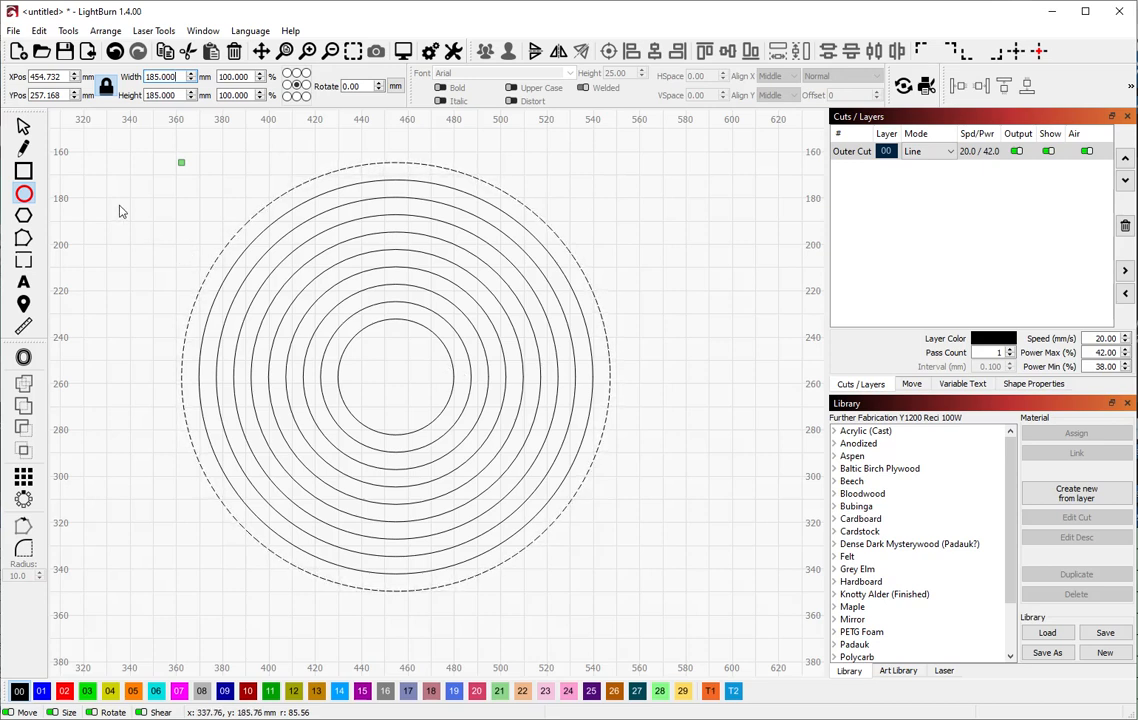
Convert all ten concentric circles, 50 to 185 mm, to paths and deselect them
{"action": "left_click", "coordinate": [22, 125]}
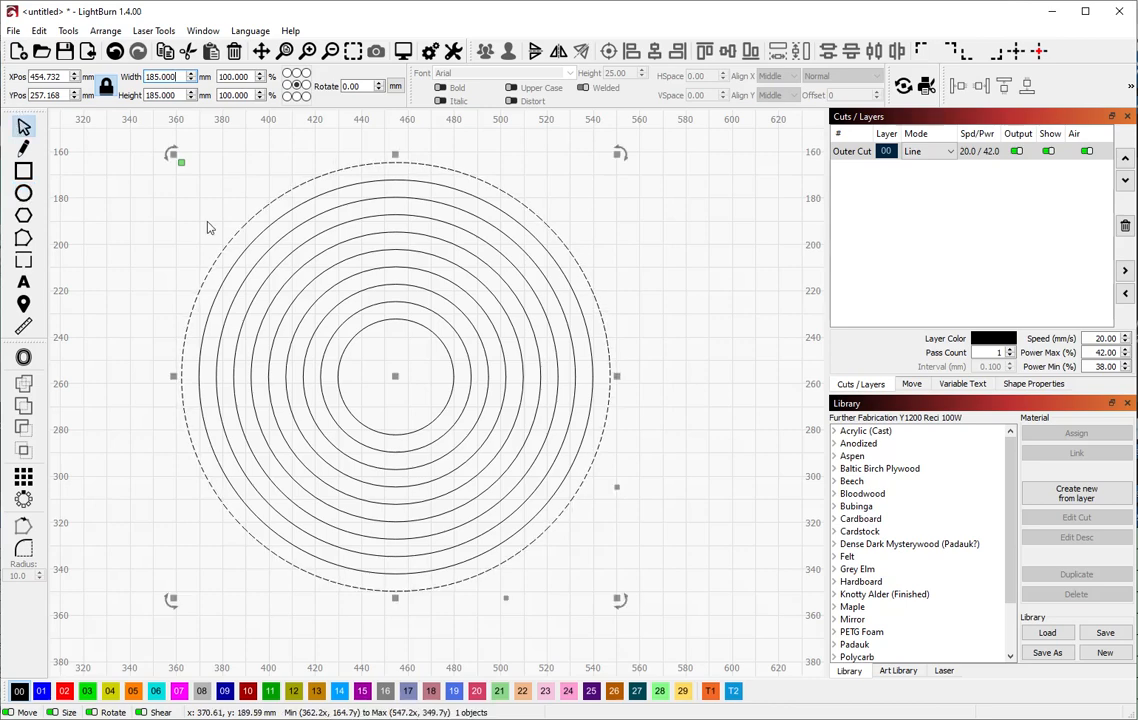
{"action": "left_click", "coordinate": [128, 158]}
{"action": "left_click_drag", "start_coordinate": [138, 155], "coordinate": [705, 633]}
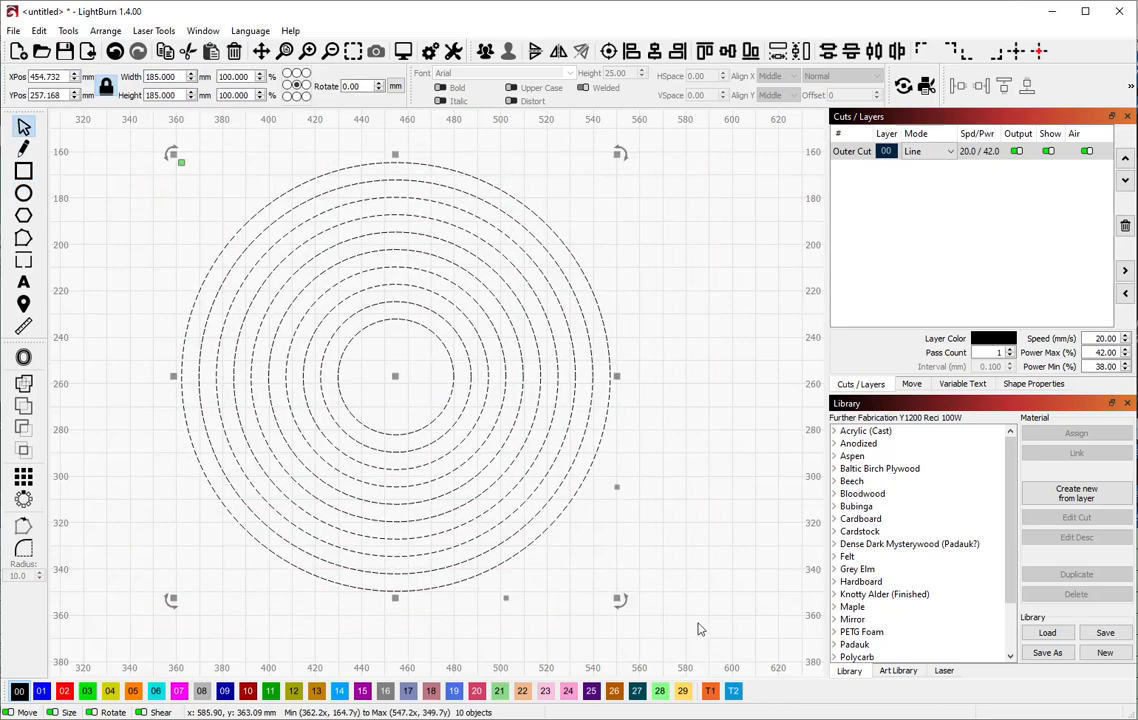
{"action": "right_click", "coordinate": [461, 451]}
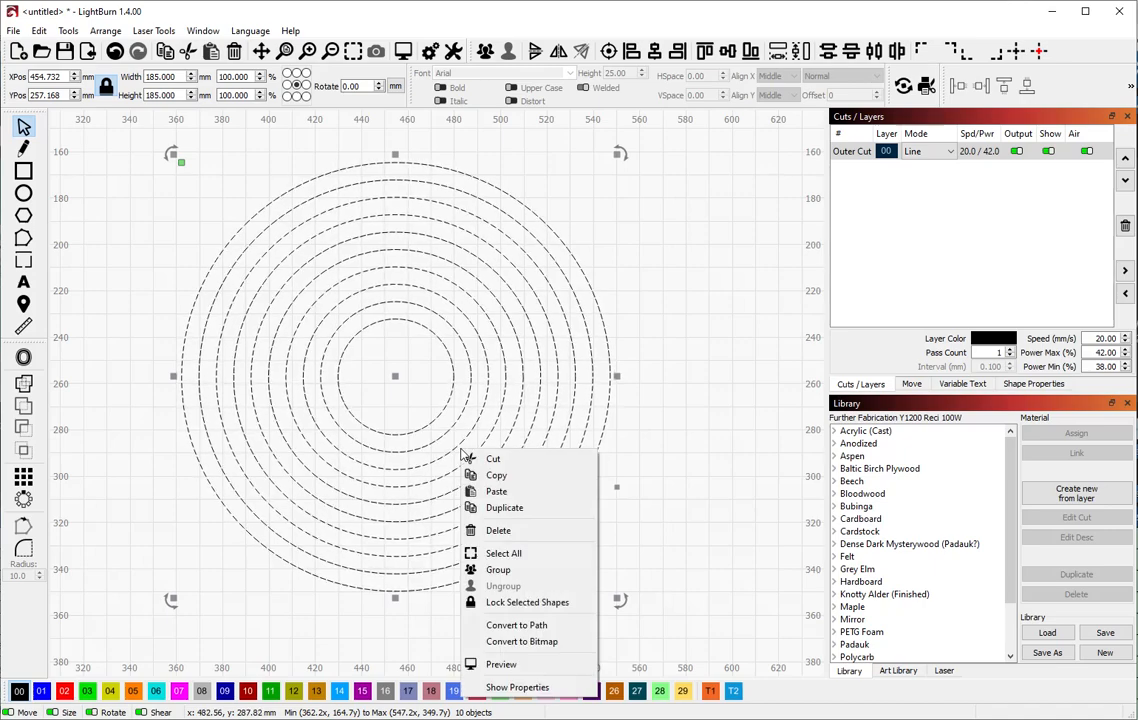
{"action": "left_click", "coordinate": [515, 626]}
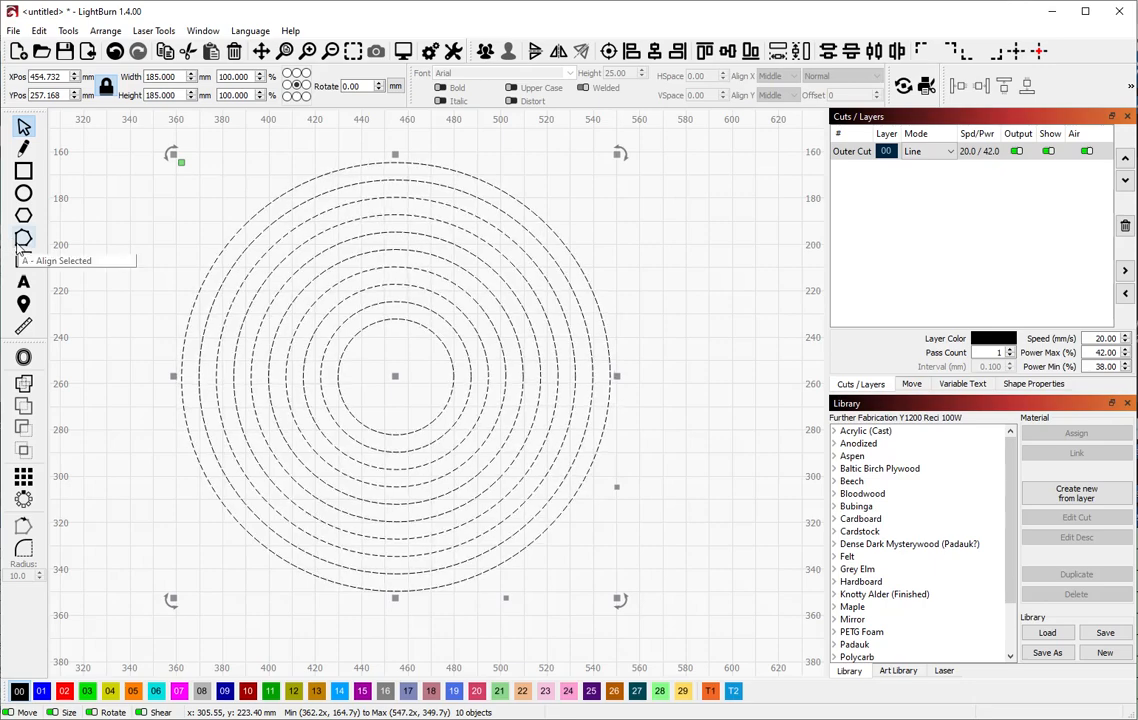
{"action": "left_click", "coordinate": [660, 363]}
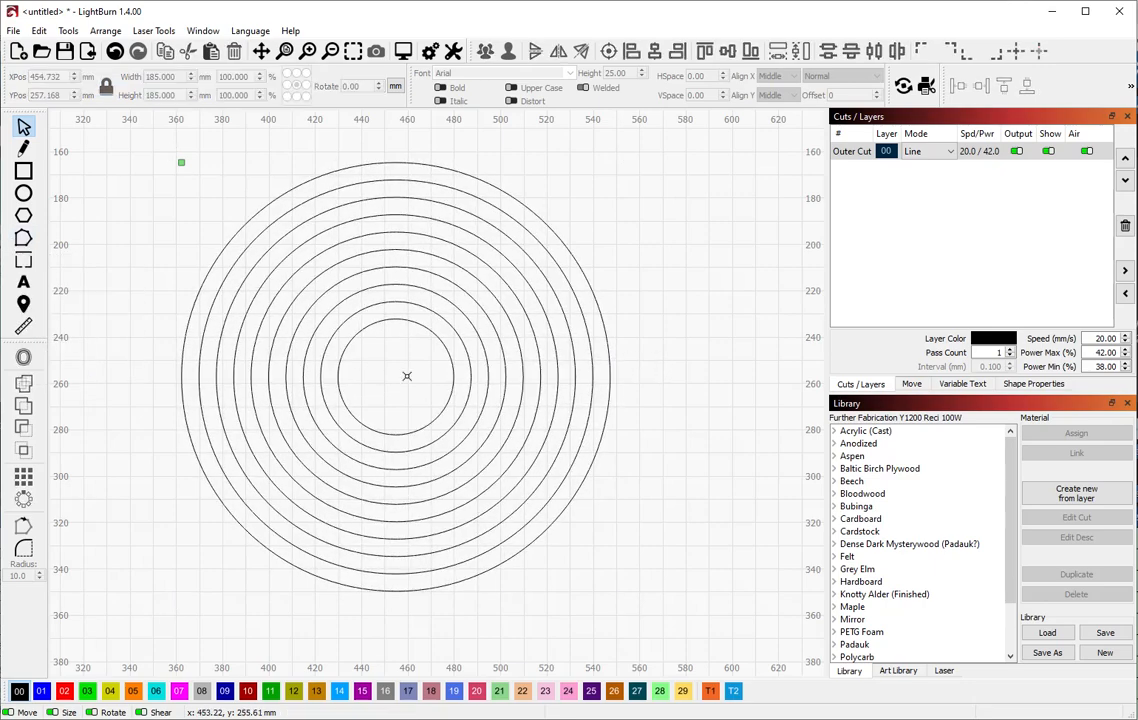
{"action": "left_click", "coordinate": [453, 378]}
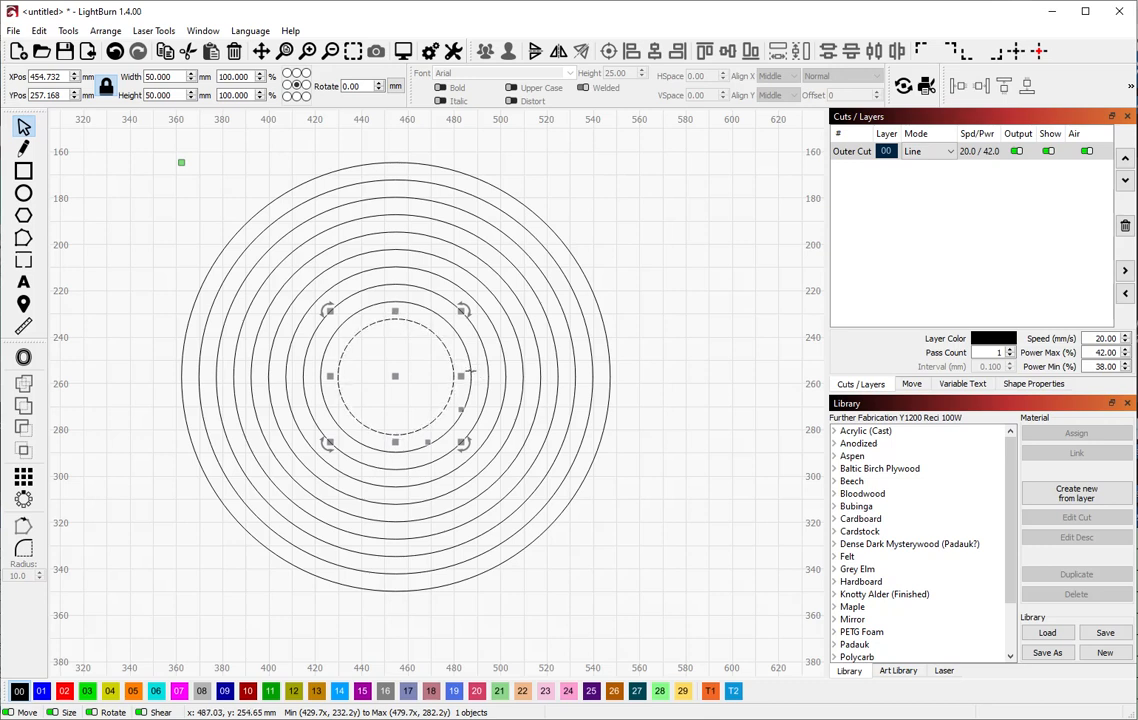
{"action": "left_click", "coordinate": [470, 372], "text": "shift"}
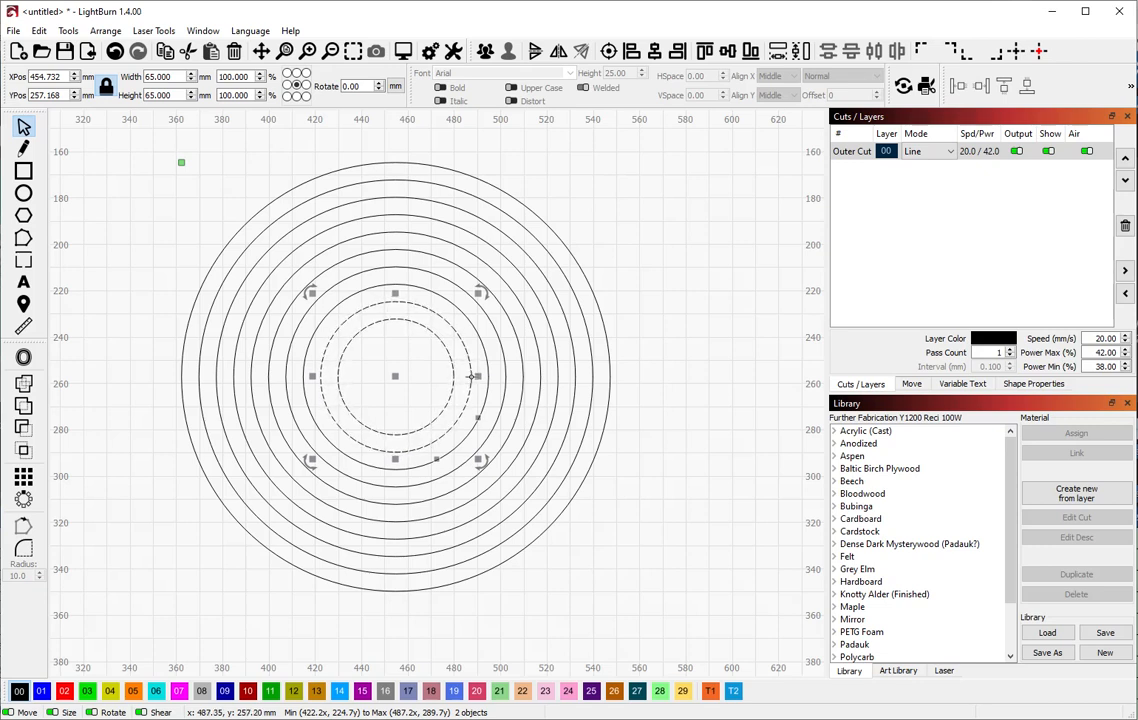
{"action": "left_click", "coordinate": [680, 351]}
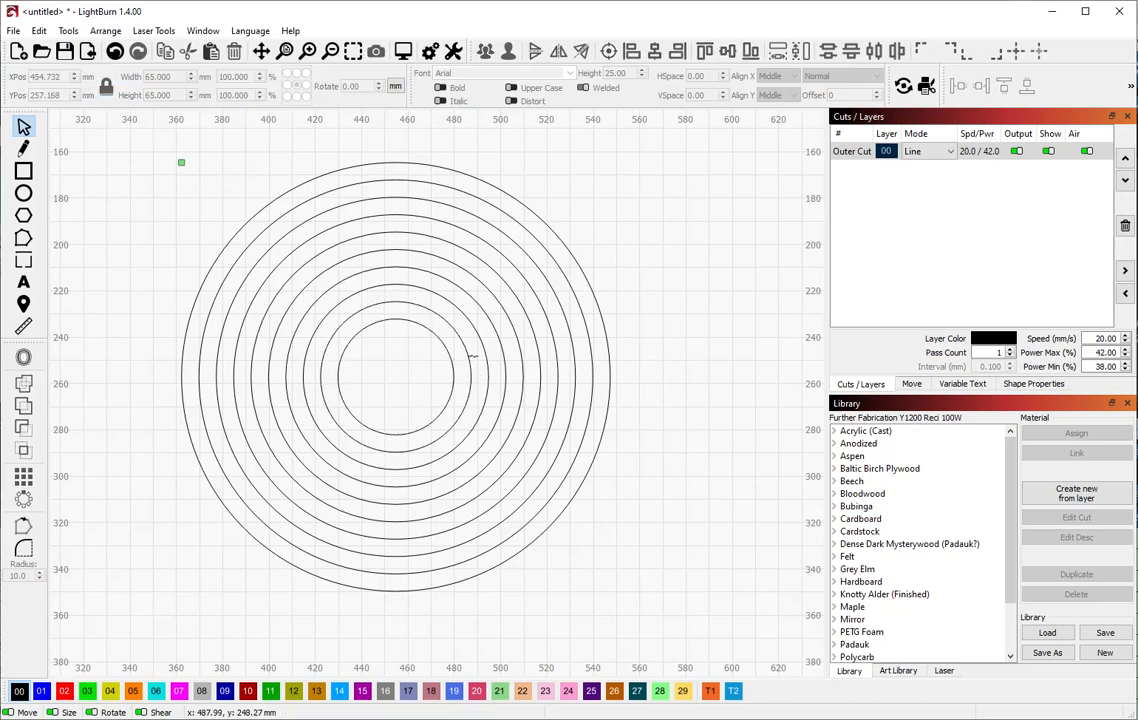
{"action": "left_click", "coordinate": [470, 360]}
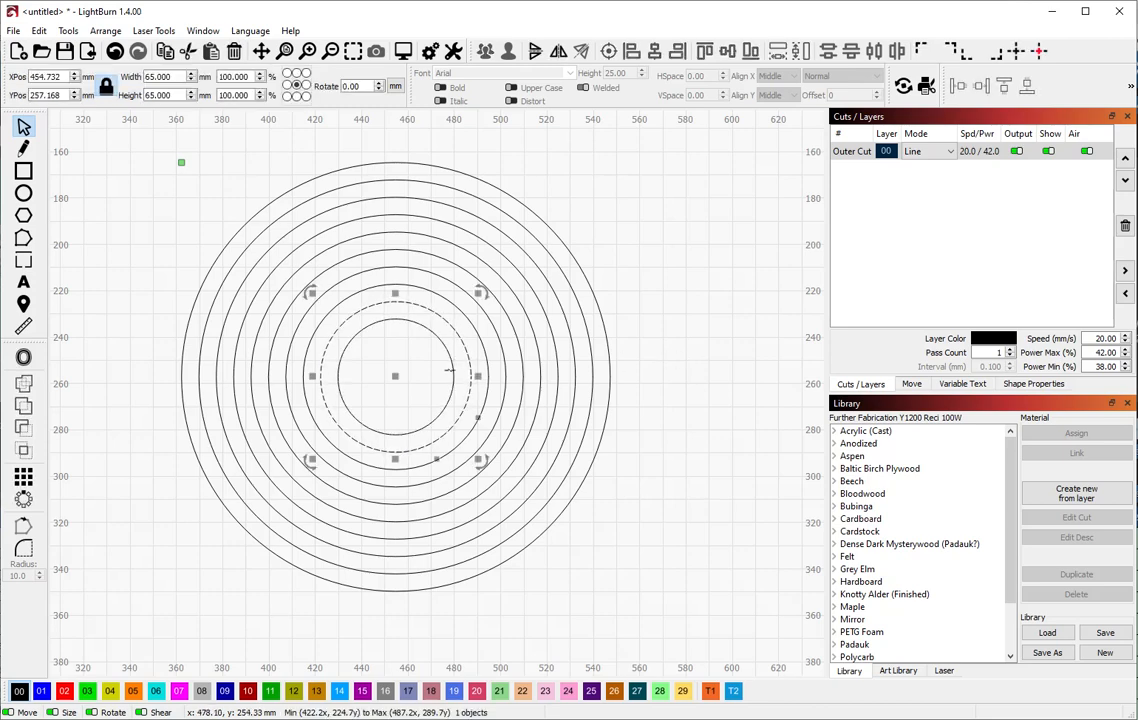
{"action": "left_click", "coordinate": [451, 366], "text": "shift"}
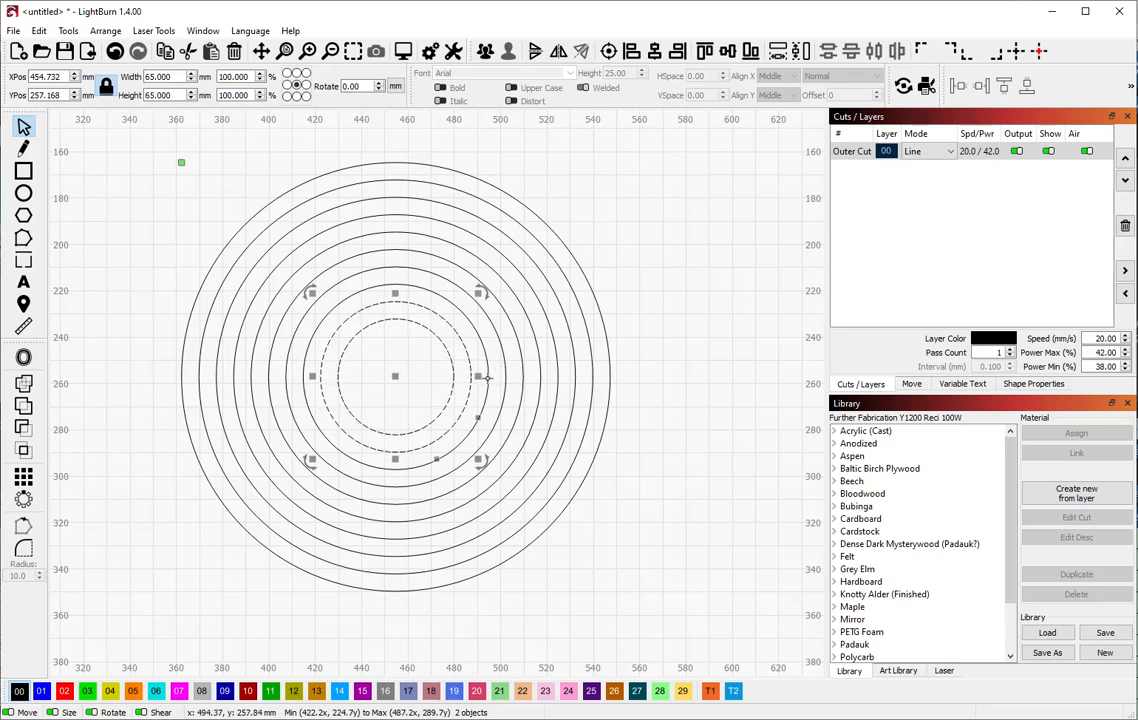
{"action": "key", "text": "alt+shift+r"}
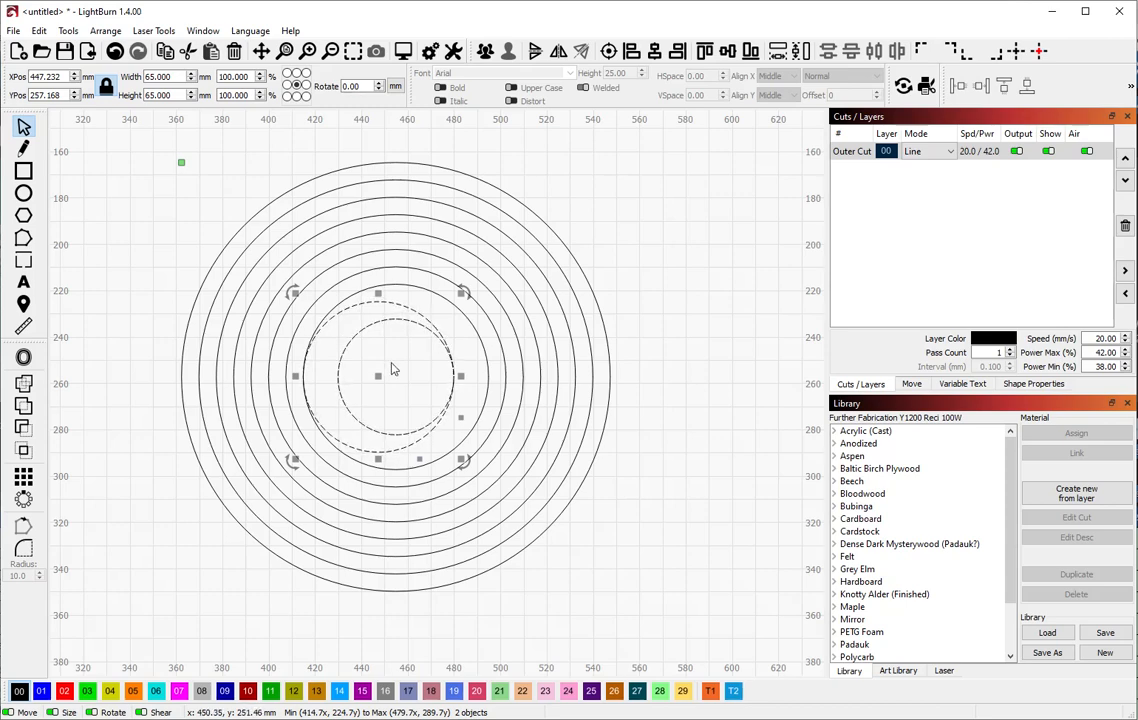
{"action": "left_click", "coordinate": [484, 402]}
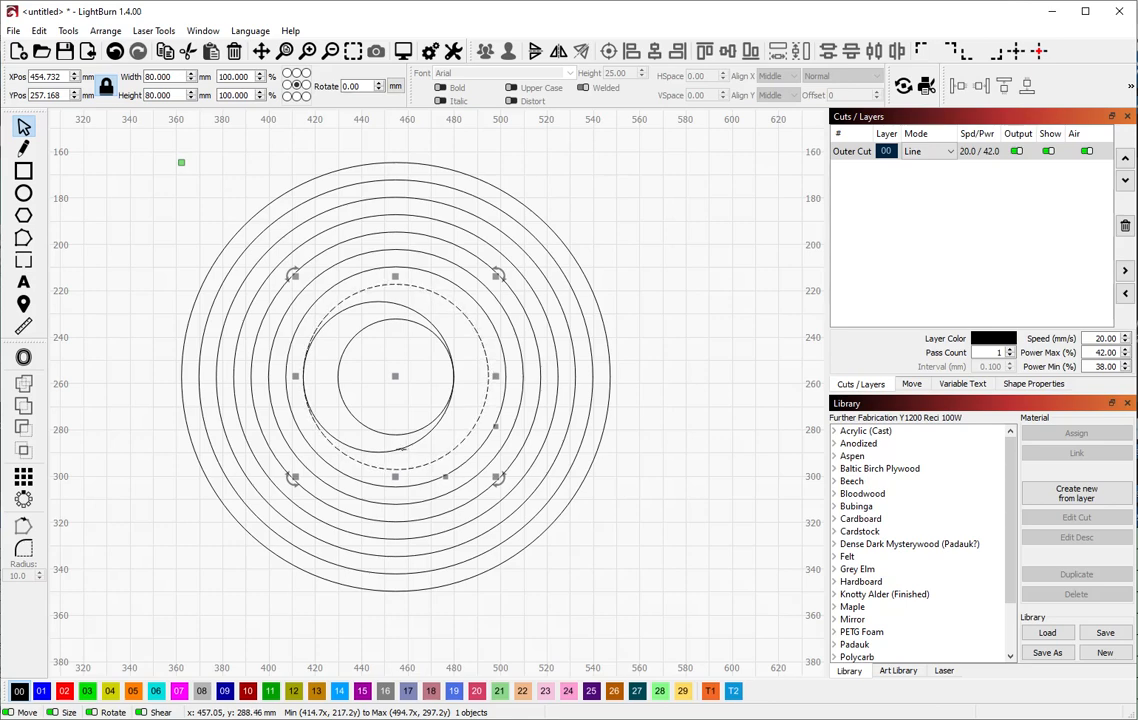
{"action": "left_click", "coordinate": [400, 449], "text": "shift"}
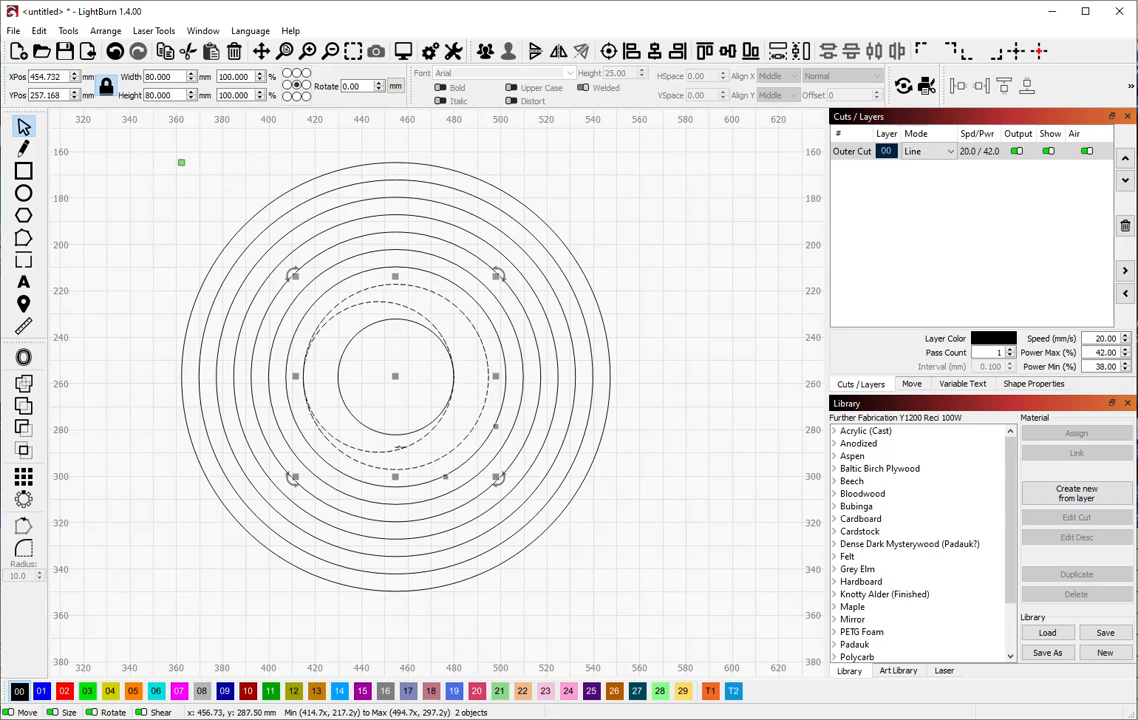
{"action": "left_click", "coordinate": [442, 449]}
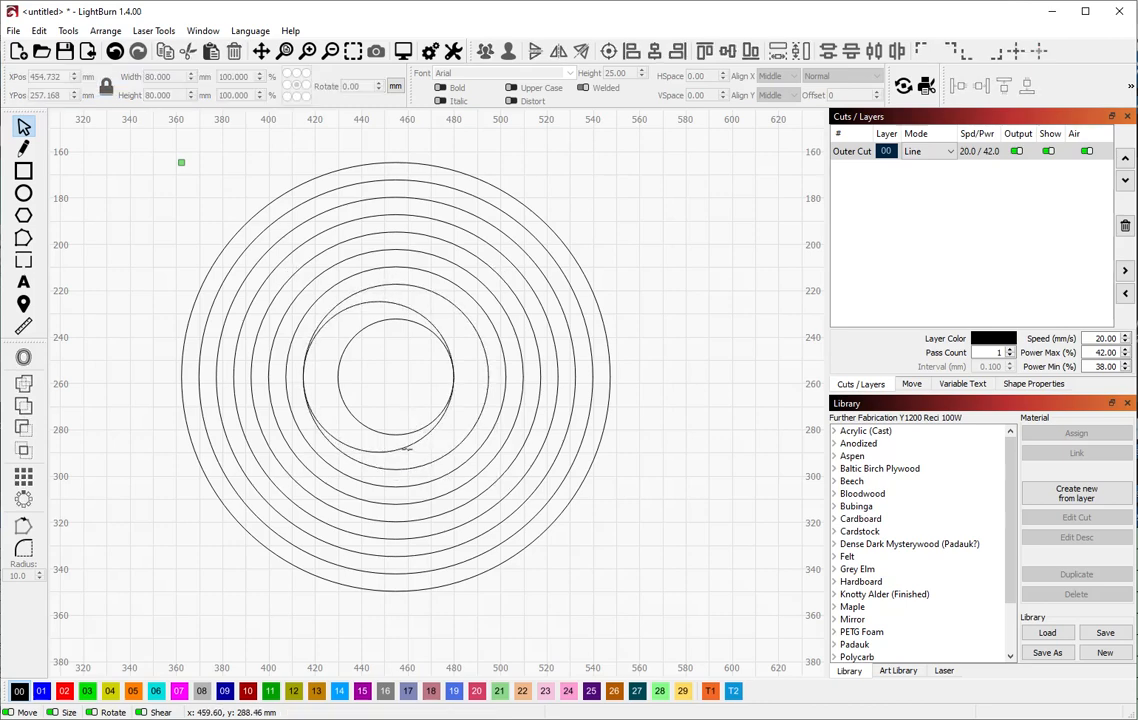
{"action": "left_click", "coordinate": [405, 445]}
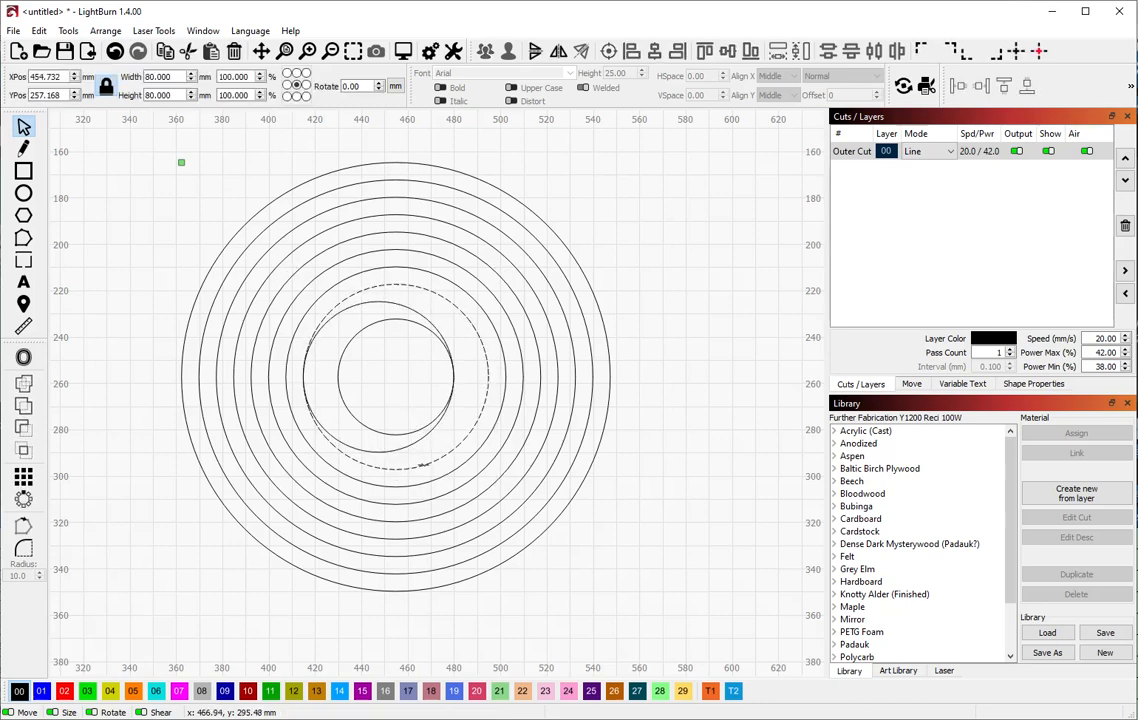
{"action": "mouse_move", "coordinate": [399, 377]}
{"action": "left_mouse_down"}
{"action": "mouse_move", "coordinate": [379, 377]}
{"action": "mouse_move", "coordinate": [395, 377]}
{"action": "left_mouse_up"}
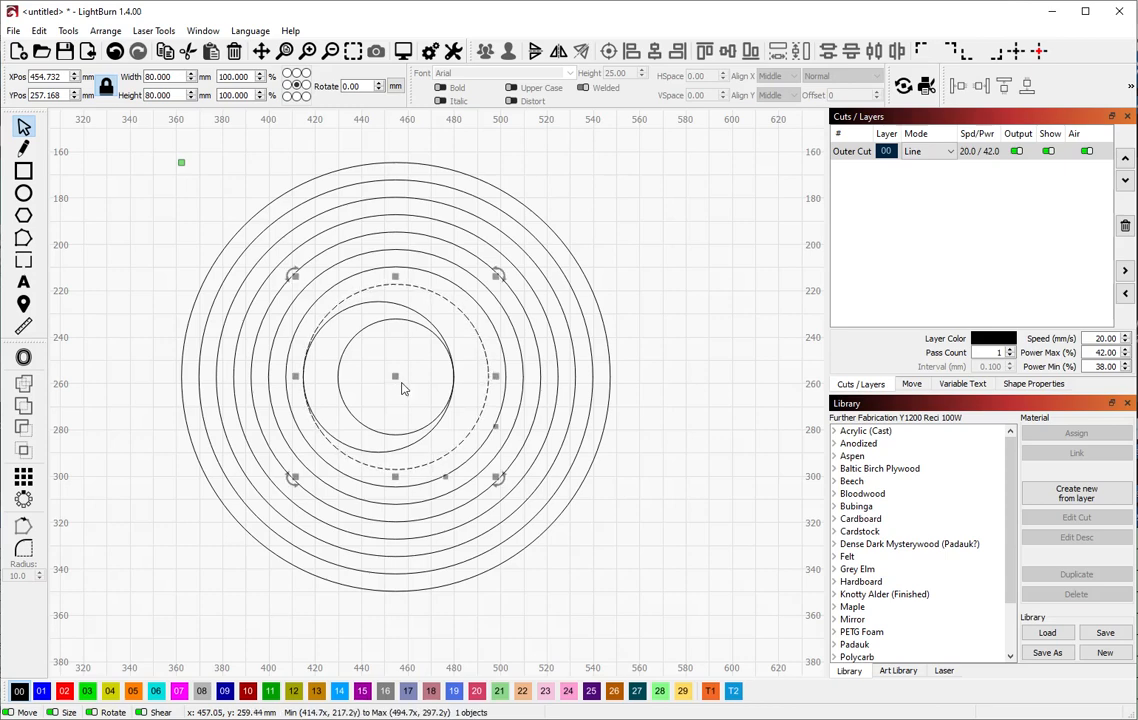
{"action": "key", "text": "ctrl+z"}
{"action": "key", "text": "ctrl+z"}
{"action": "key", "text": "ctrl+z"}
{"action": "key", "text": "ctrl+z"}
{"action": "key", "text": "ctrl+z"}
{"action": "key", "text": "ctrl+z"}
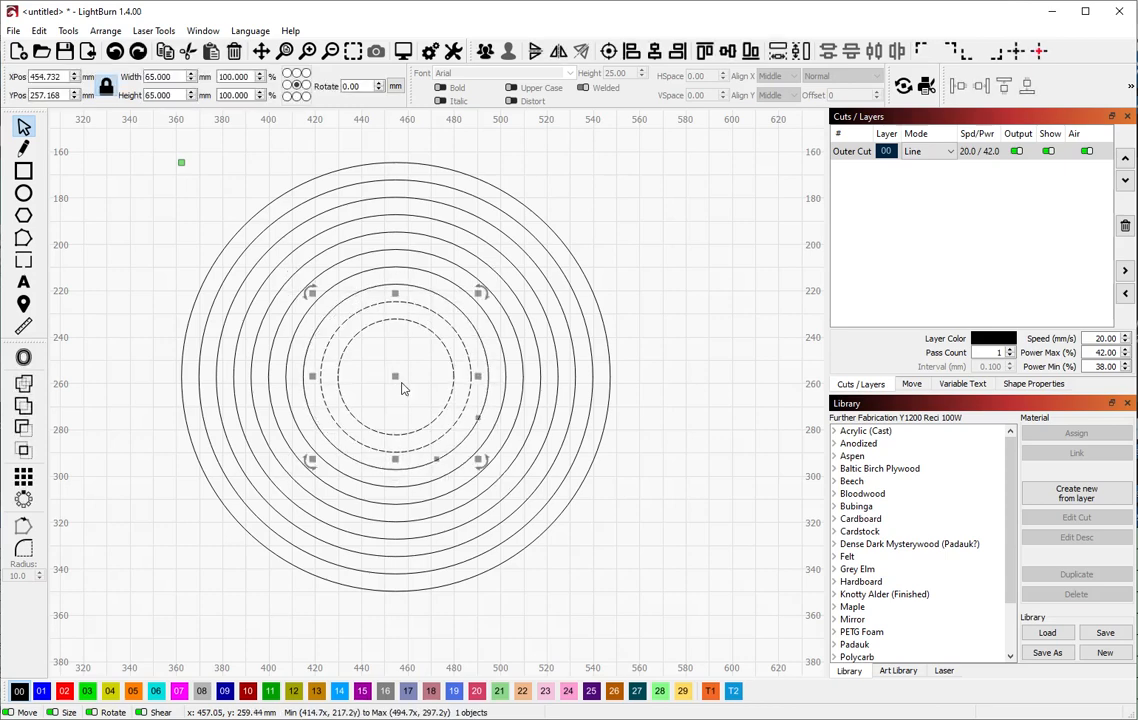
{"action": "left_click", "coordinate": [681, 459]}
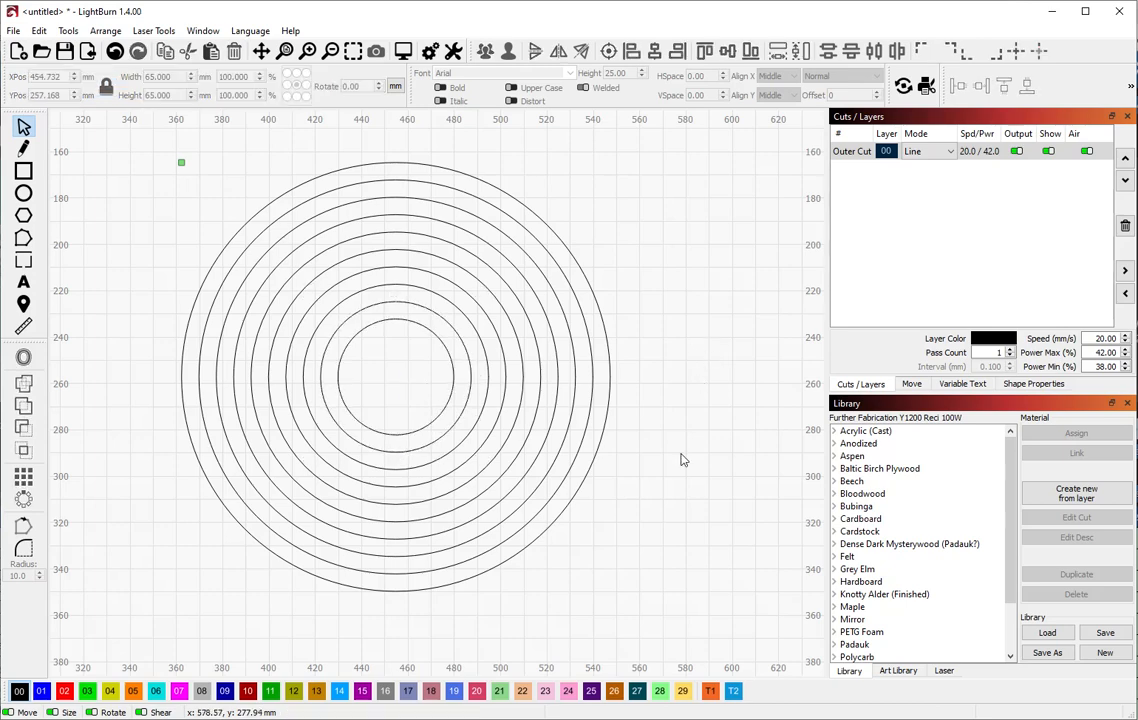
{"action": "scroll", "coordinate": [686, 432], "scroll_direction": "down", "scroll_amount": 2}
{"action": "left_click_drag", "start_coordinate": [692, 437], "coordinate": [446, 425]}
Move the 50 and 65 mm circles right and align their right edges
{"action": "left_click", "coordinate": [272, 392]}
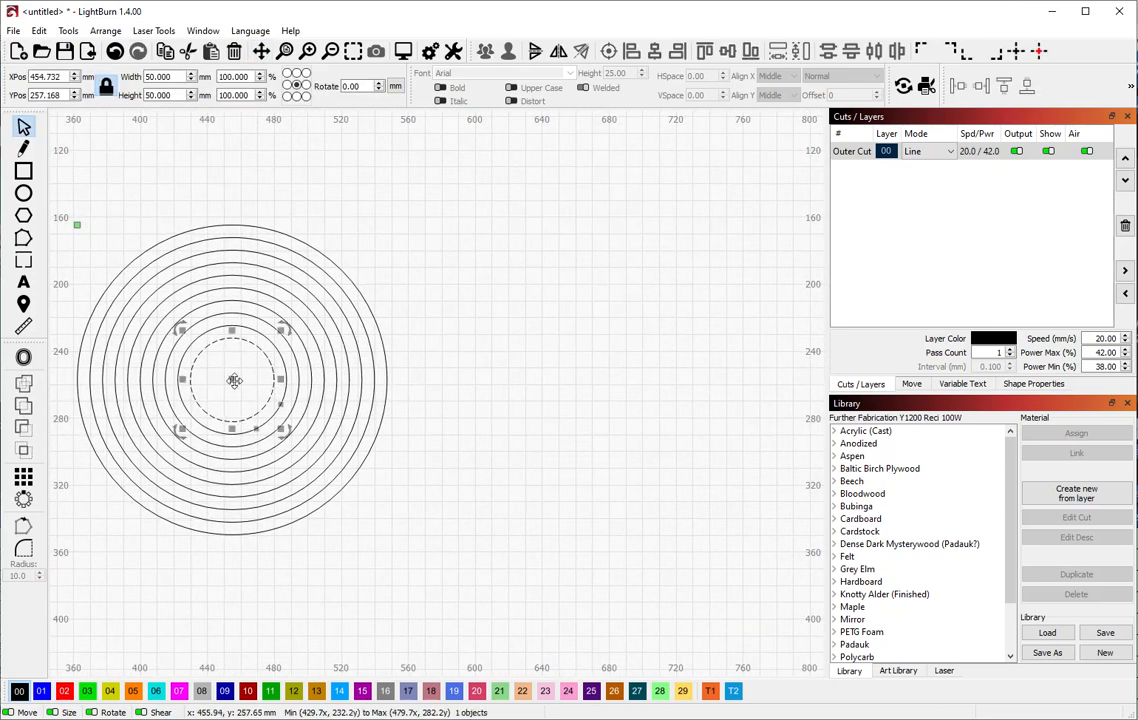
{"action": "left_click_drag", "start_coordinate": [234, 380], "coordinate": [581, 385]}
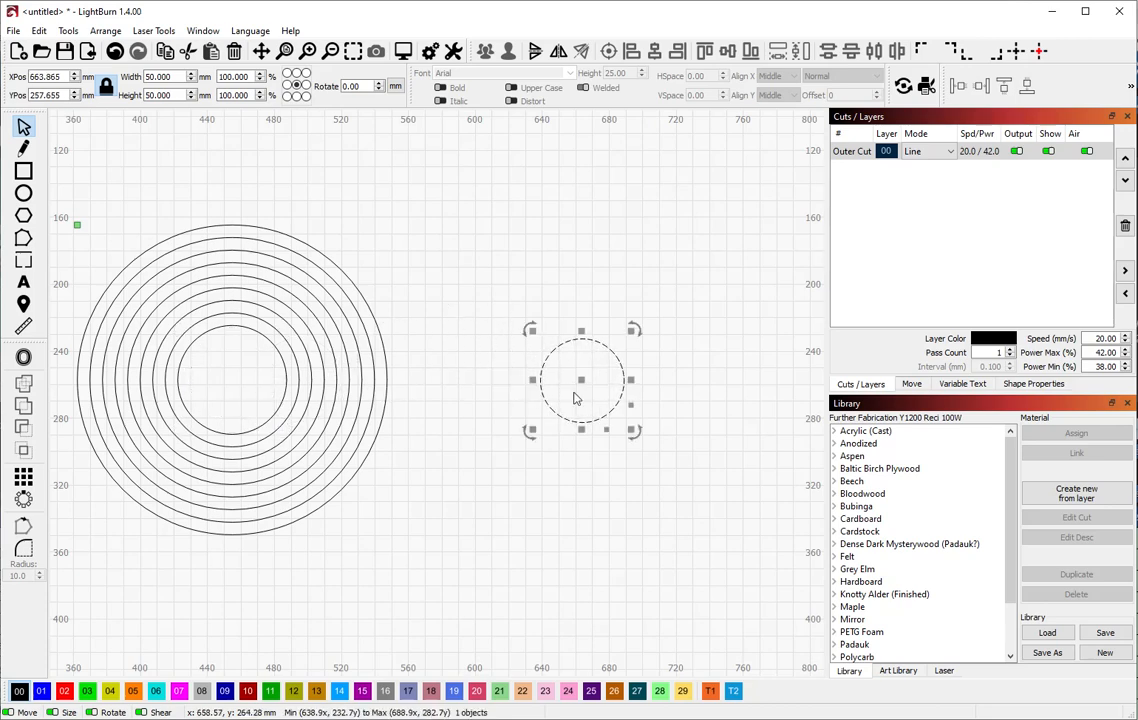
{"action": "left_click", "coordinate": [286, 386]}
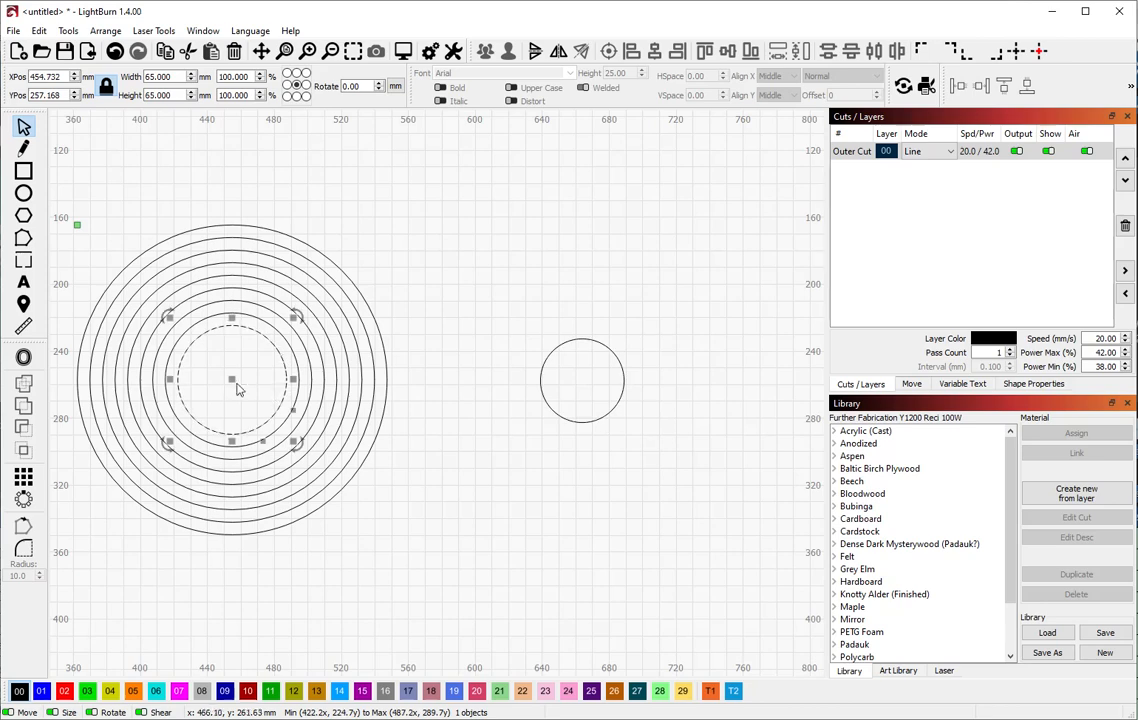
{"action": "left_click_drag", "start_coordinate": [237, 388], "coordinate": [579, 380]}
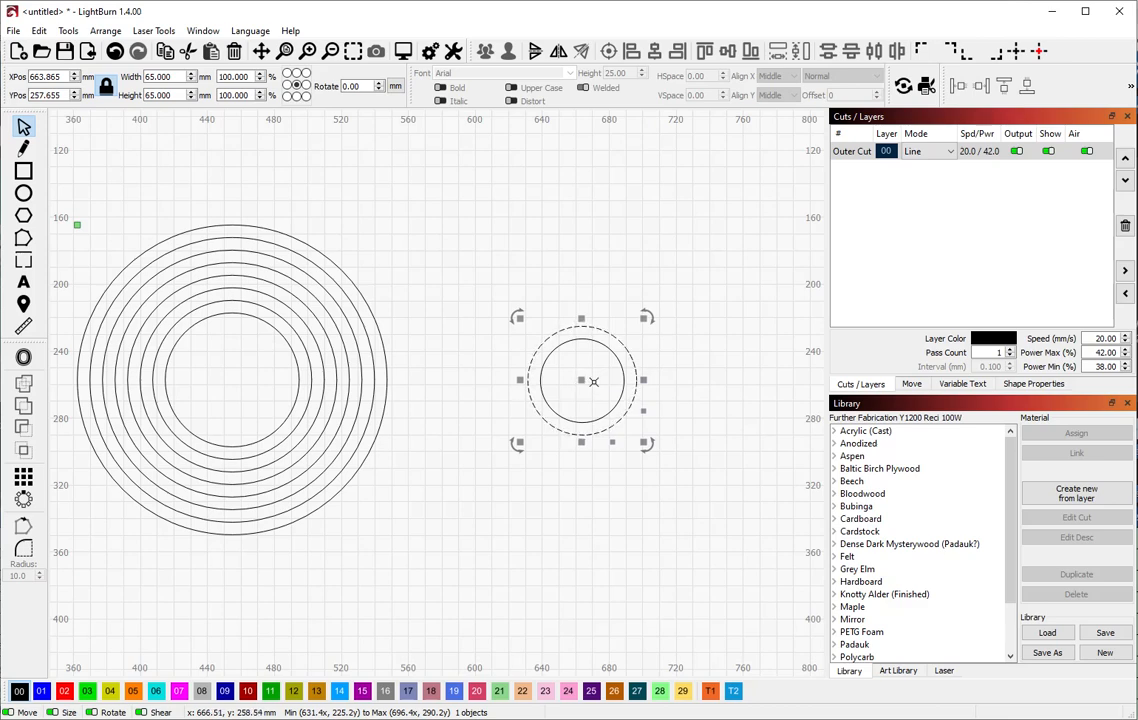
{"action": "left_click", "coordinate": [621, 383], "text": "shift"}
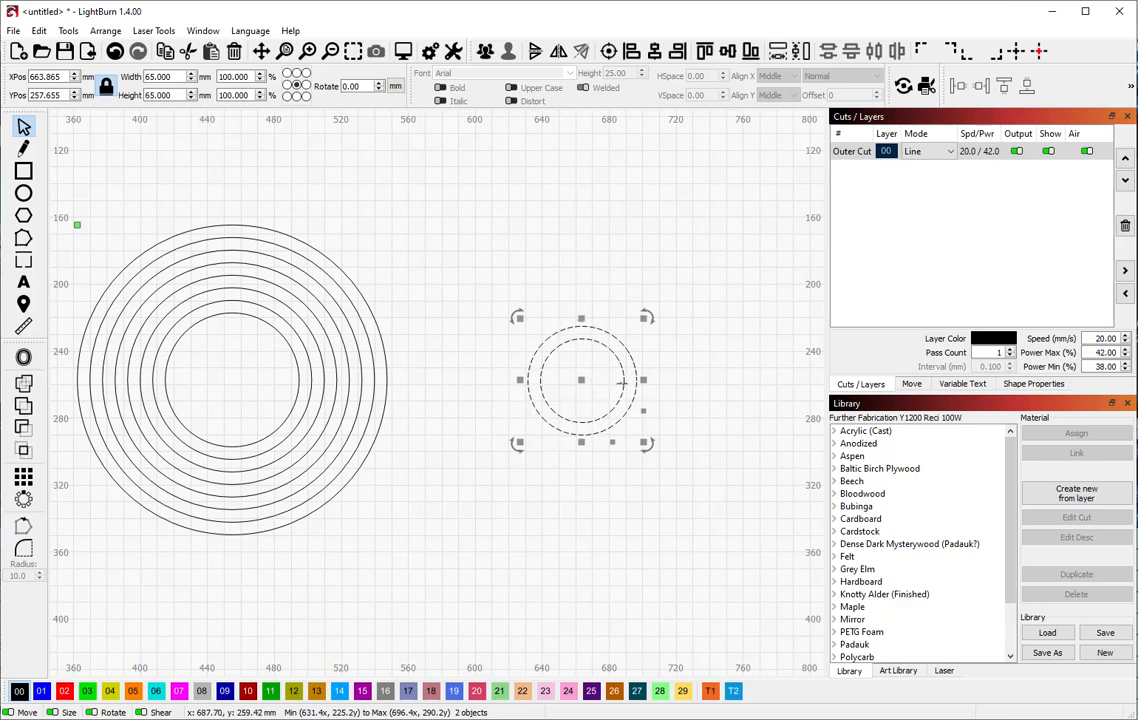
{"action": "key", "text": "r"}
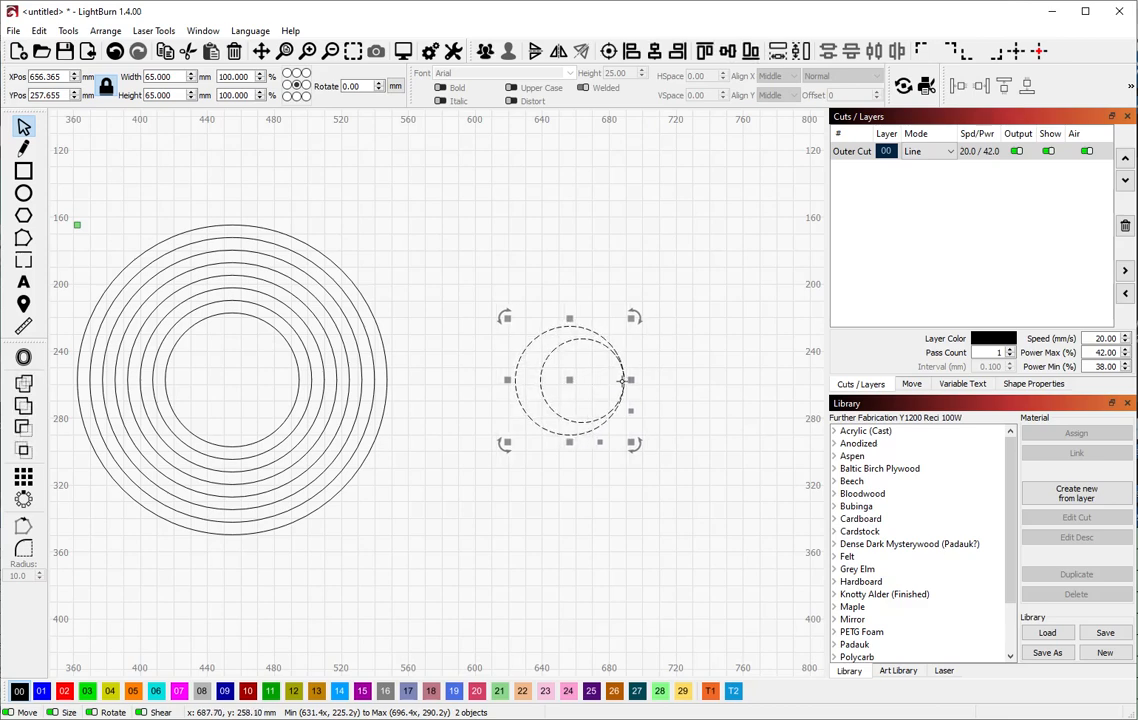
{"action": "left_click", "coordinate": [474, 361]}
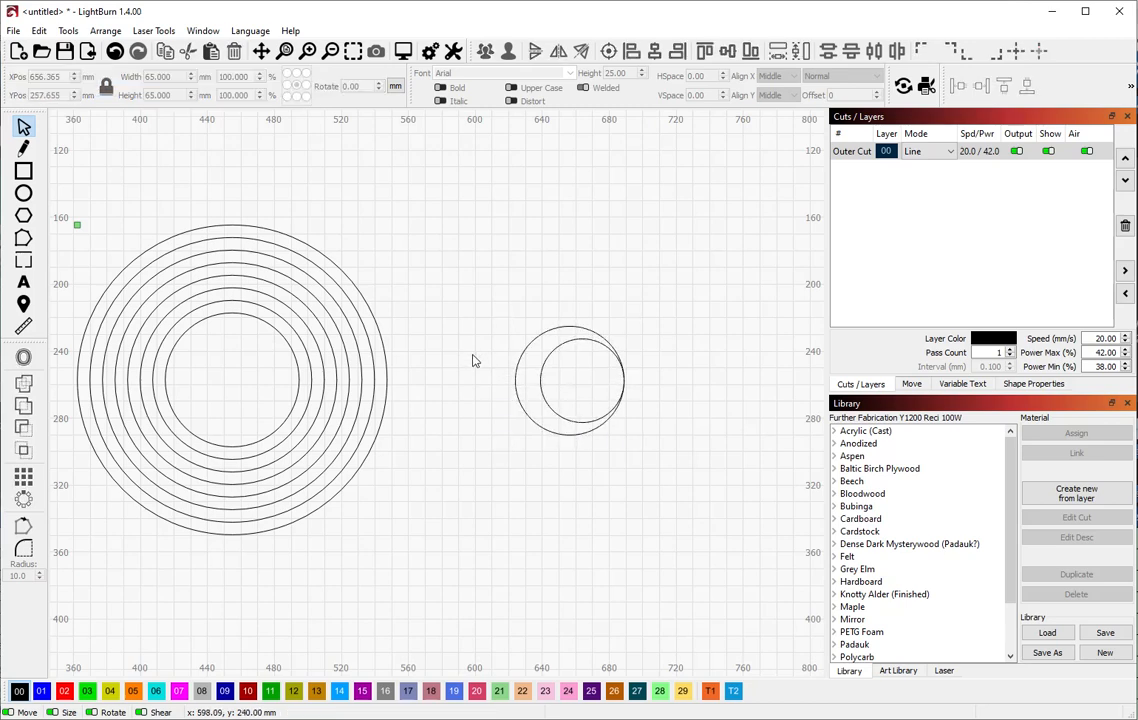
Move the 80 mm circle over and align its bottom with the 65 mm circle
{"action": "left_click", "coordinate": [297, 393]}
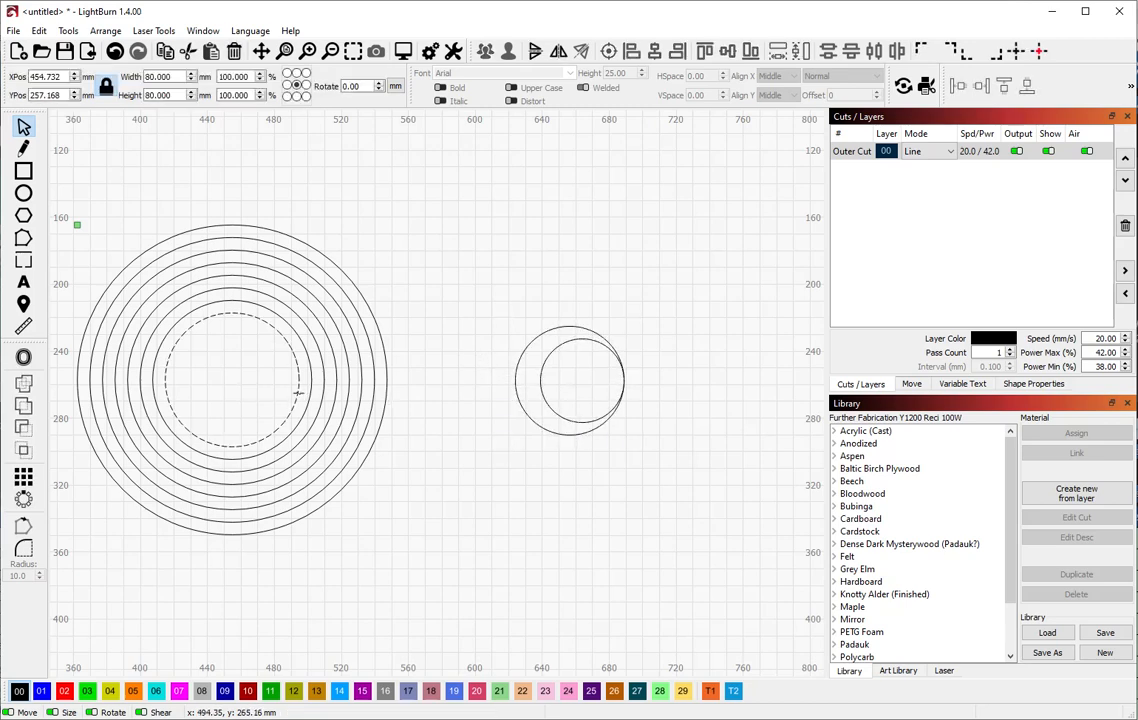
{"action": "left_click_drag", "start_coordinate": [231, 376], "coordinate": [570, 379]}
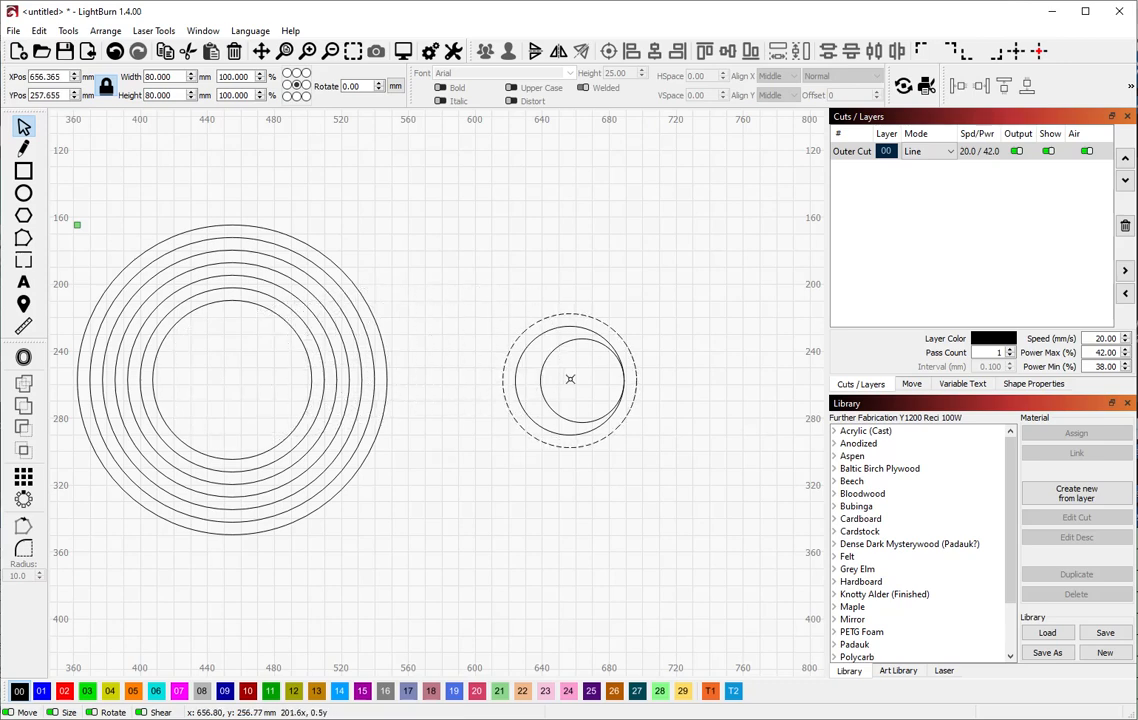
{"action": "mouse_move", "coordinate": [570, 379]}
{"action": "left_mouse_down"}
{"action": "mouse_move", "coordinate": [592, 381]}
{"action": "mouse_move", "coordinate": [558, 381]}
{"action": "mouse_move", "coordinate": [570, 381]}
{"action": "left_mouse_up"}
{"action": "left_click_drag", "start_coordinate": [570, 381], "coordinate": [570, 381]}
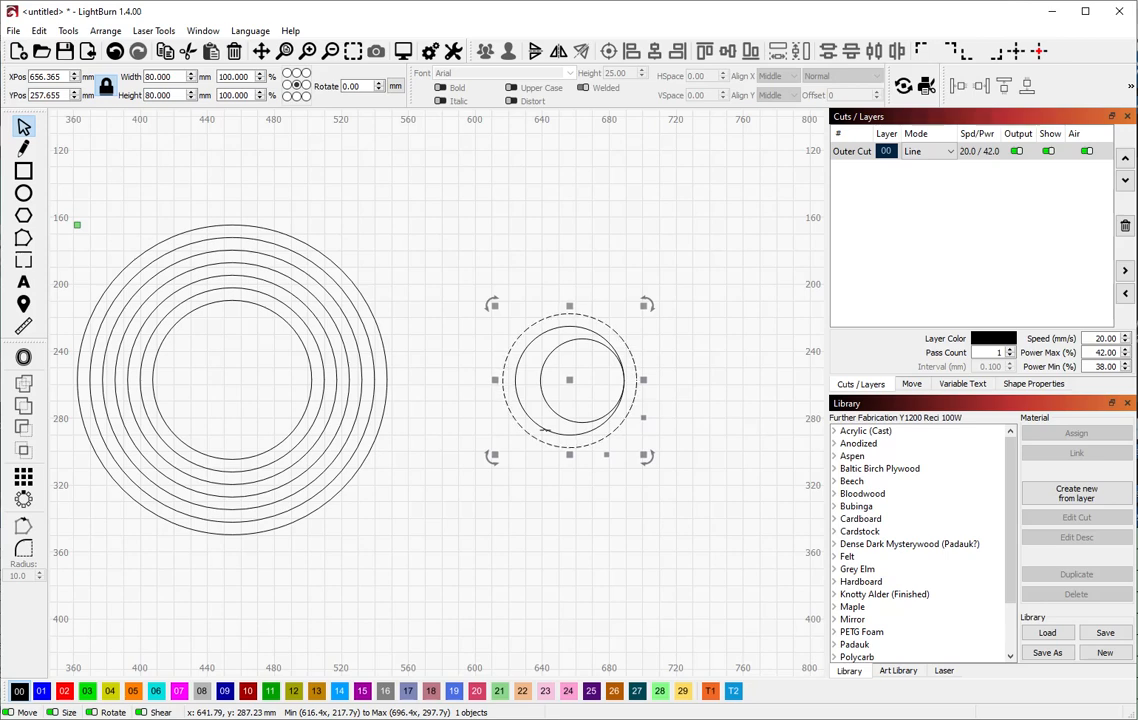
{"action": "left_click", "coordinate": [544, 430], "text": "shift"}
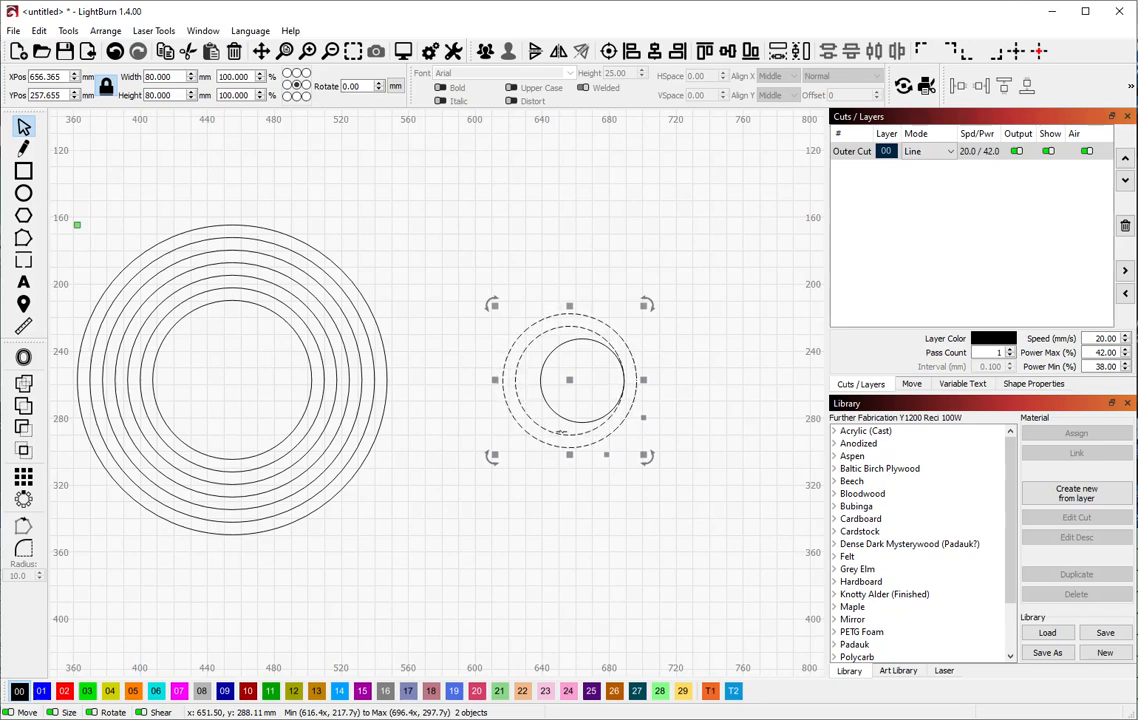
{"action": "key", "text": "b"}
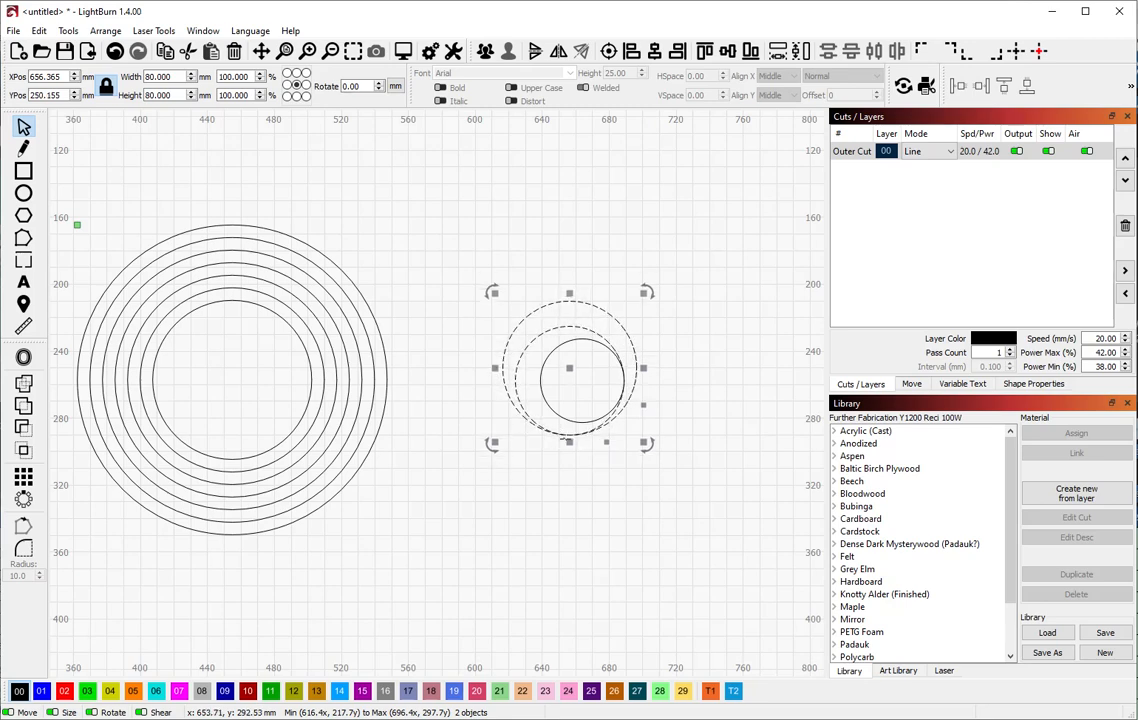
{"action": "left_click", "coordinate": [309, 377]}
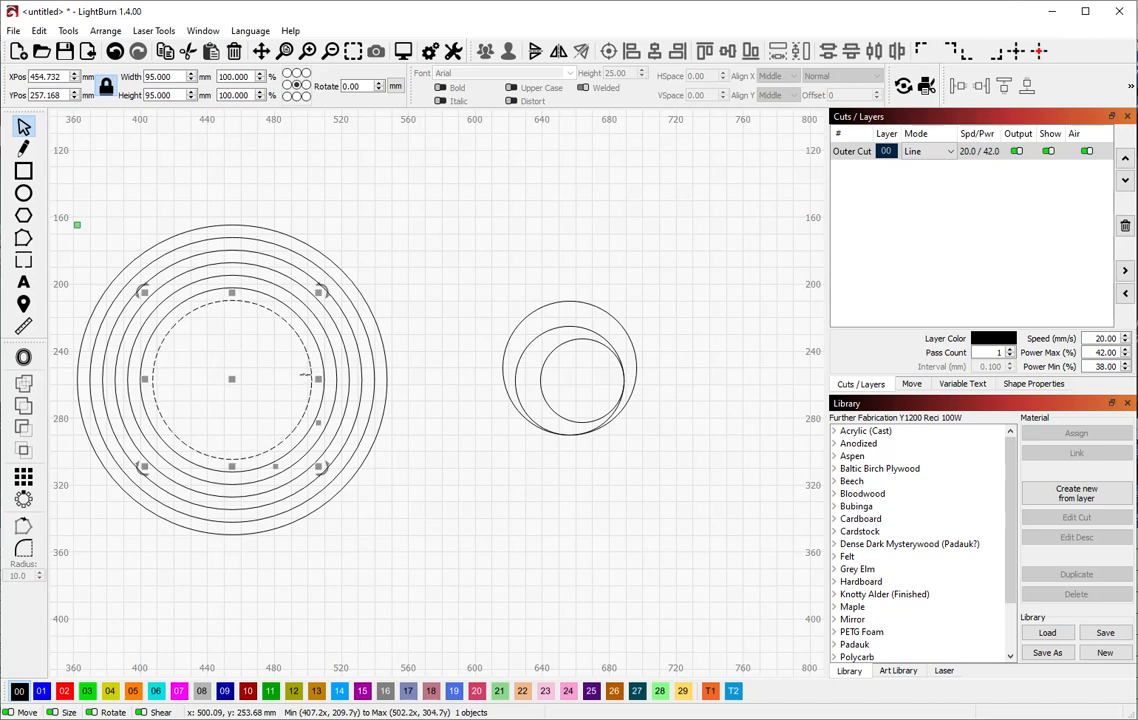
Offset the 95 mm circle left-aligned to the 80 mm, and 110 mm top-aligned to 95 mm
{"action": "left_click_drag", "start_coordinate": [233, 386], "coordinate": [571, 375]}
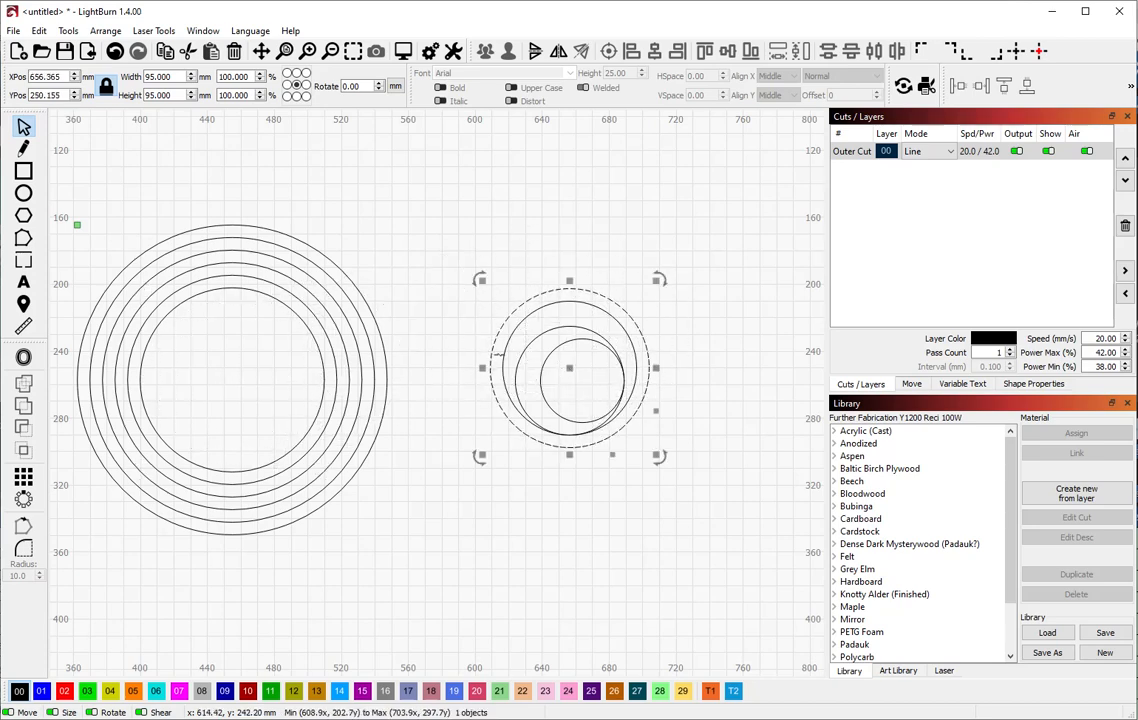
{"action": "left_click", "coordinate": [505, 354], "text": "shift"}
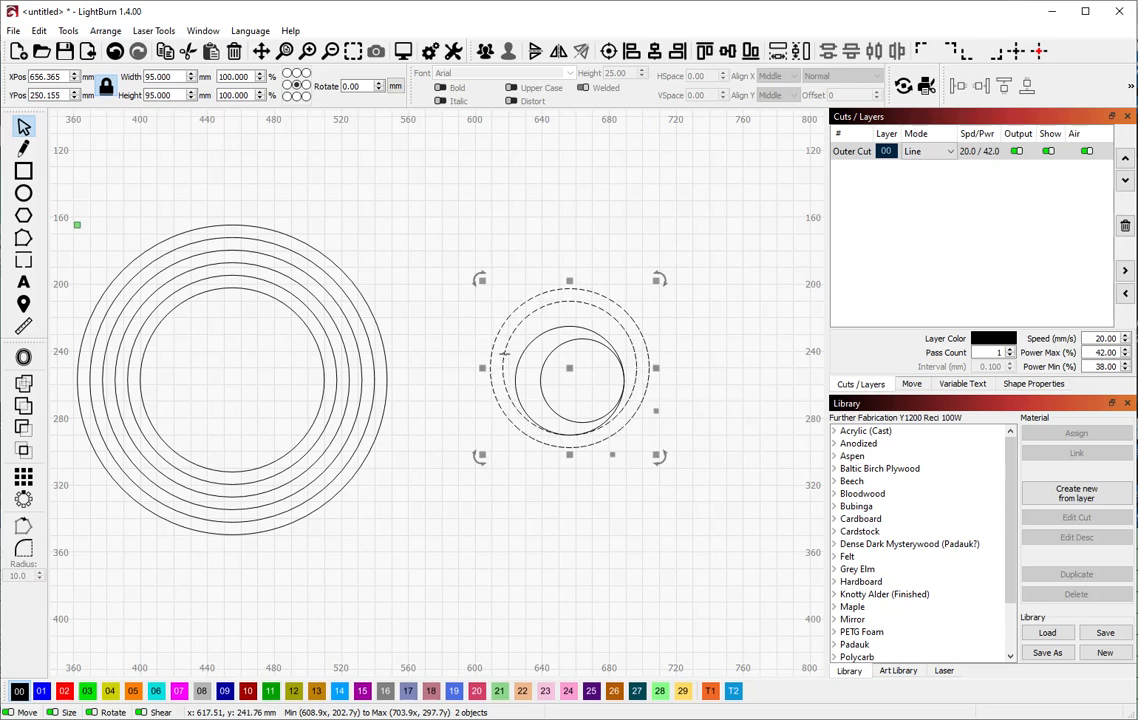
{"action": "key", "text": "l"}
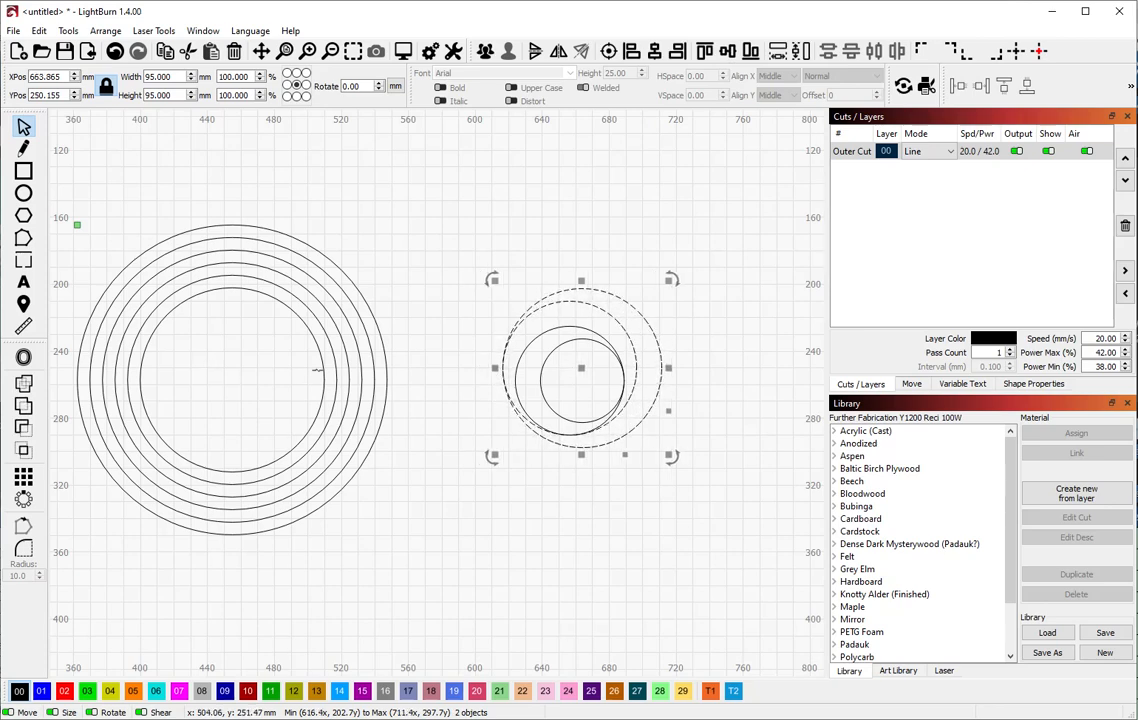
{"action": "left_click", "coordinate": [322, 373]}
{"action": "left_click_drag", "start_coordinate": [238, 378], "coordinate": [578, 367]}
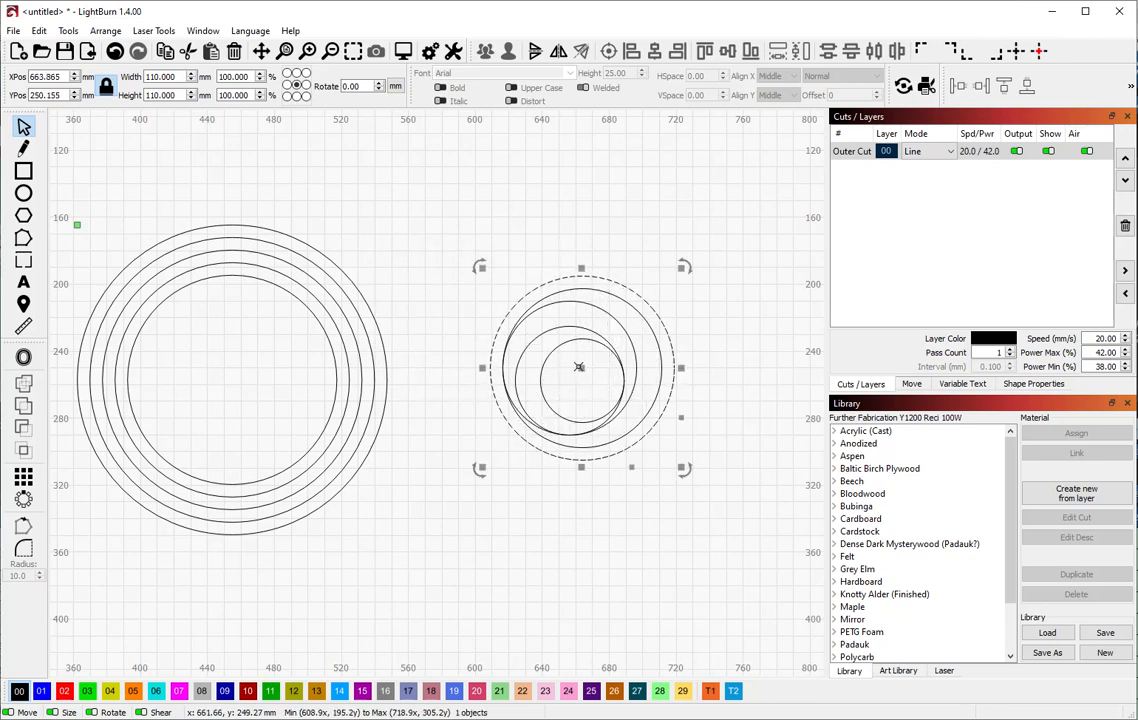
{"action": "left_click", "coordinate": [612, 302], "text": "shift"}
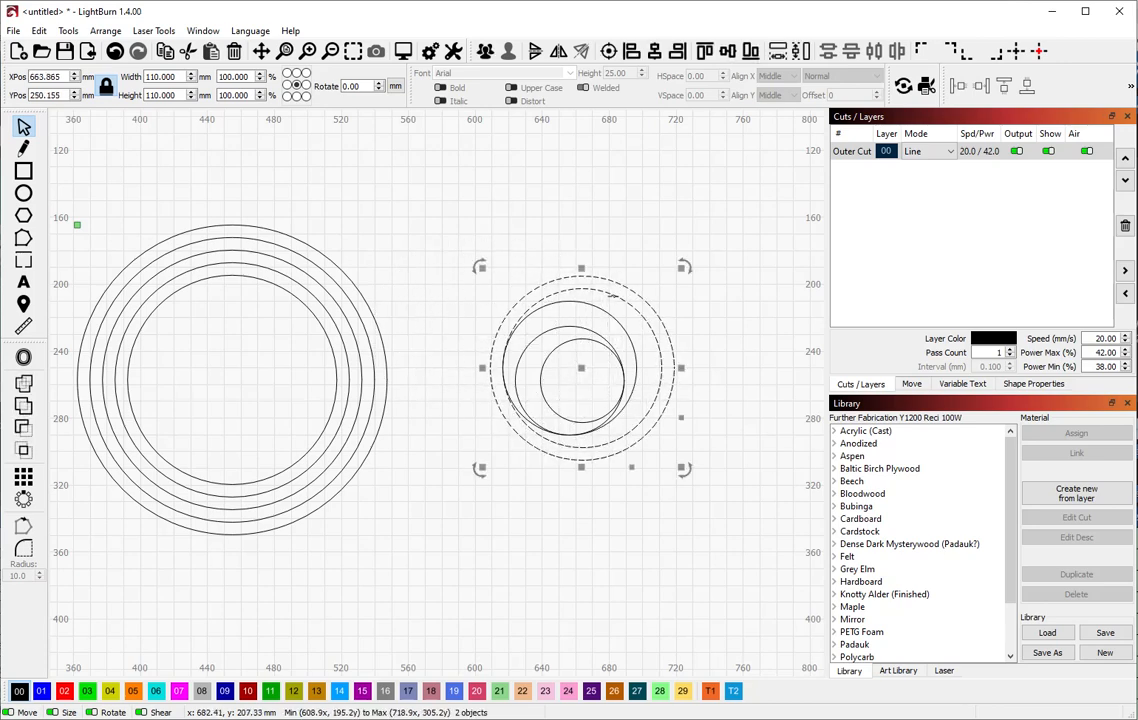
{"action": "key", "text": "t"}
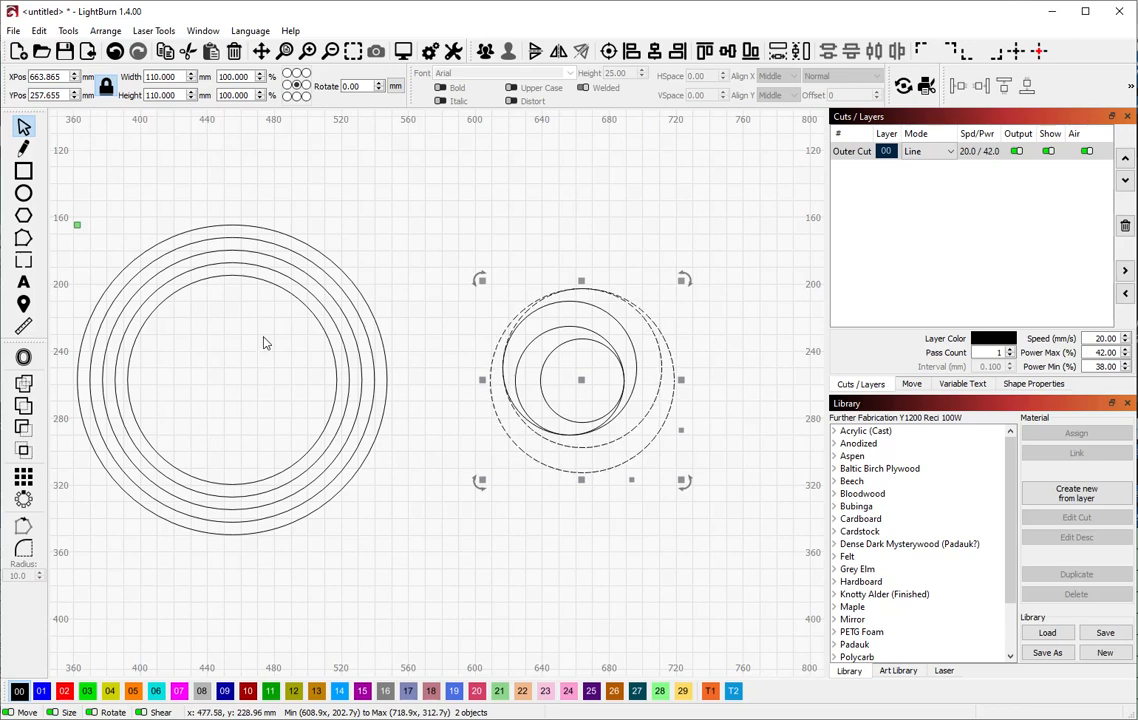
Move the next two left-hand circles onto the right group, right-aligning them with neighbouring rings
{"action": "left_click", "coordinate": [338, 366]}
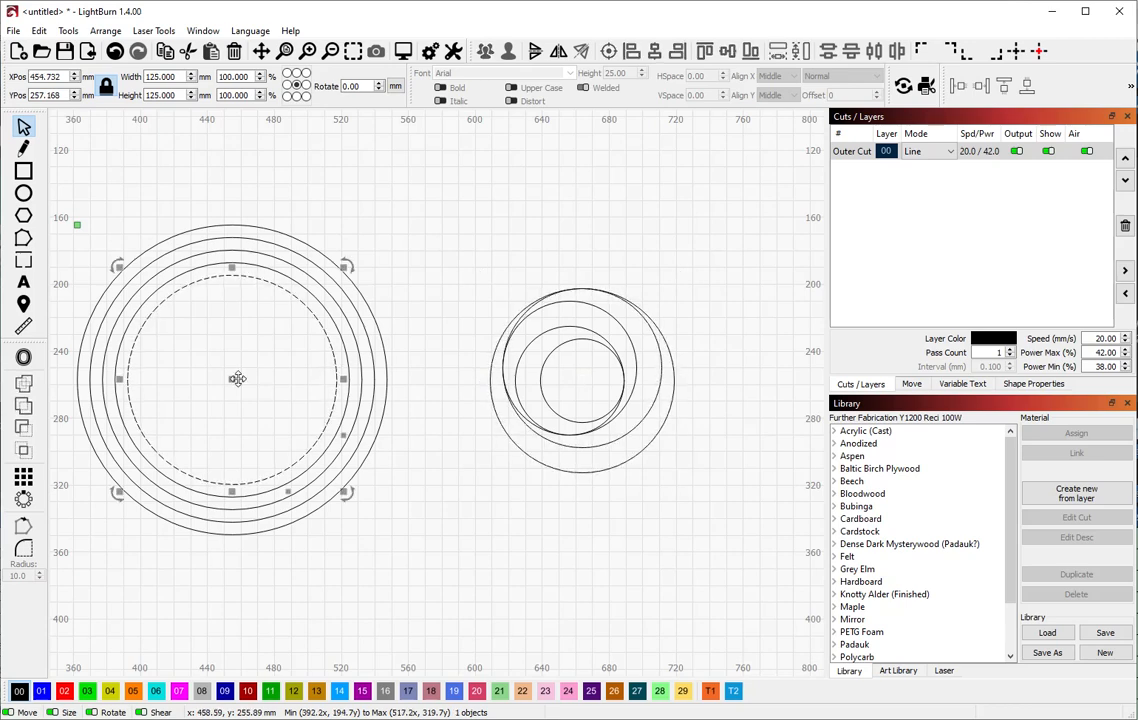
{"action": "left_click_drag", "start_coordinate": [233, 377], "coordinate": [581, 380]}
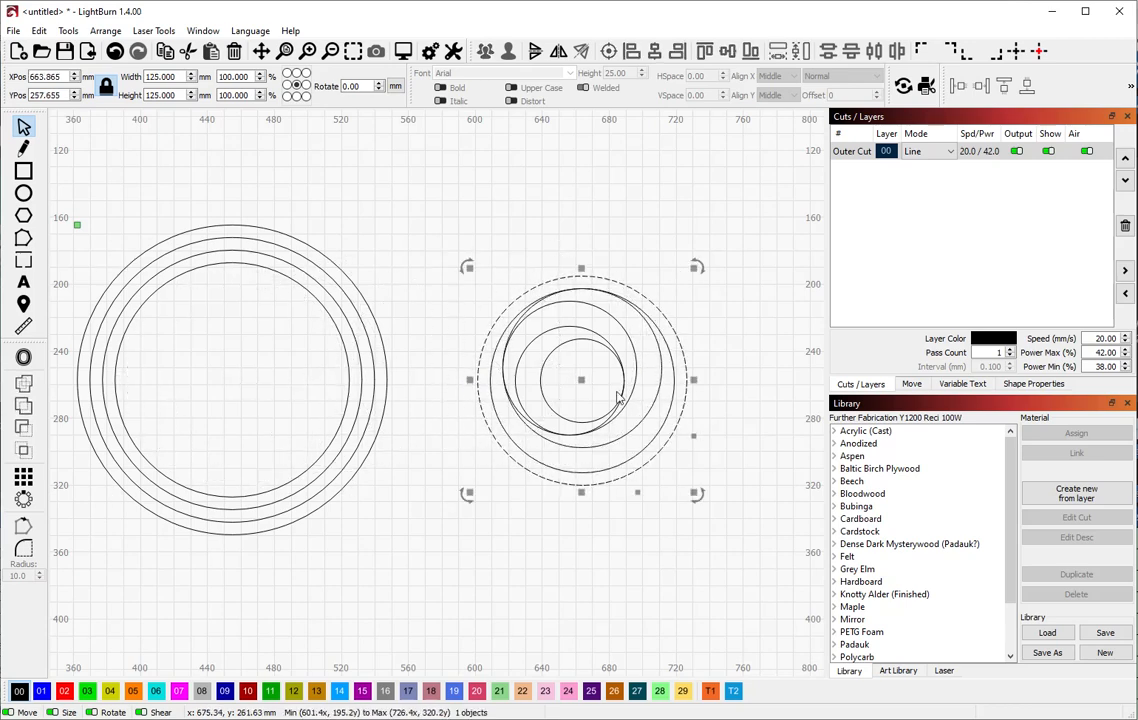
{"action": "left_click", "coordinate": [674, 381], "text": "shift"}
{"action": "key", "text": "ctrl+shift+Right"}
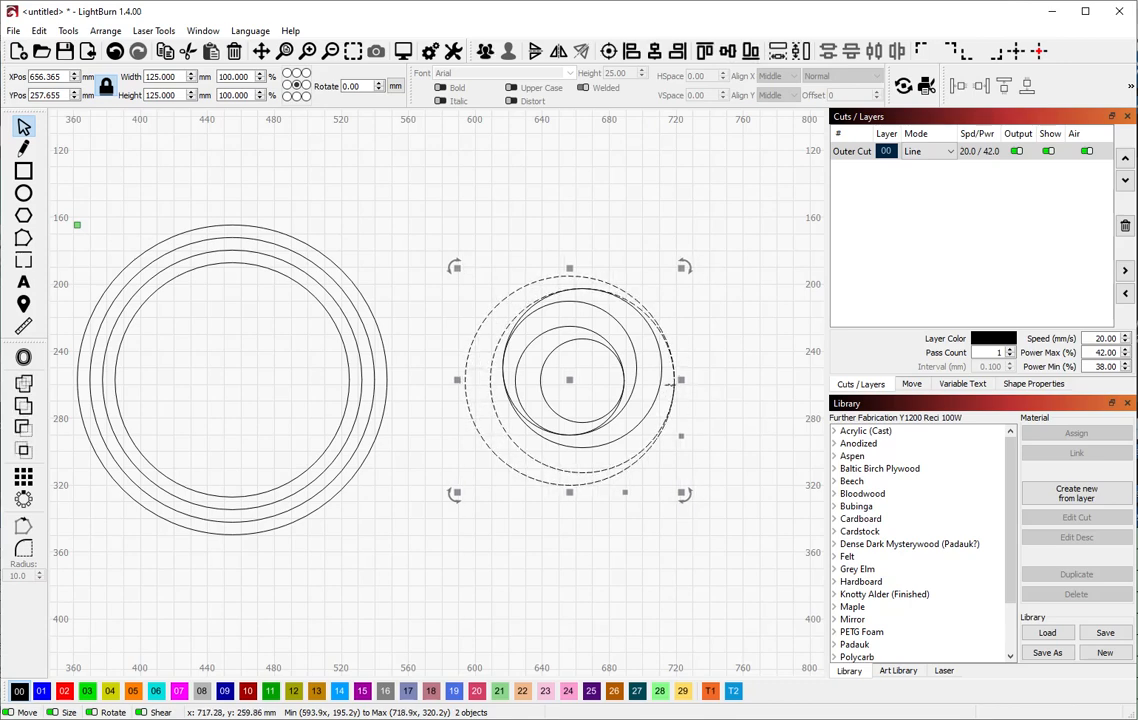
{"action": "left_click", "coordinate": [315, 400]}
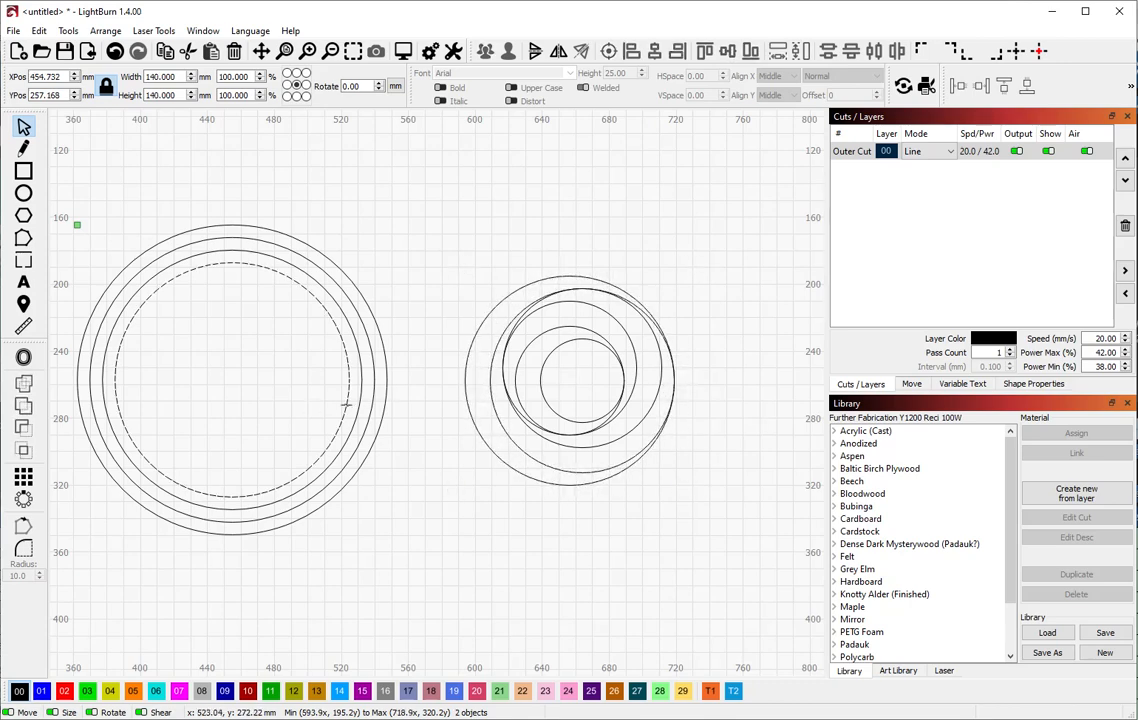
{"action": "left_click", "coordinate": [233, 377]}
{"action": "left_click_drag", "start_coordinate": [229, 377], "coordinate": [567, 380]}
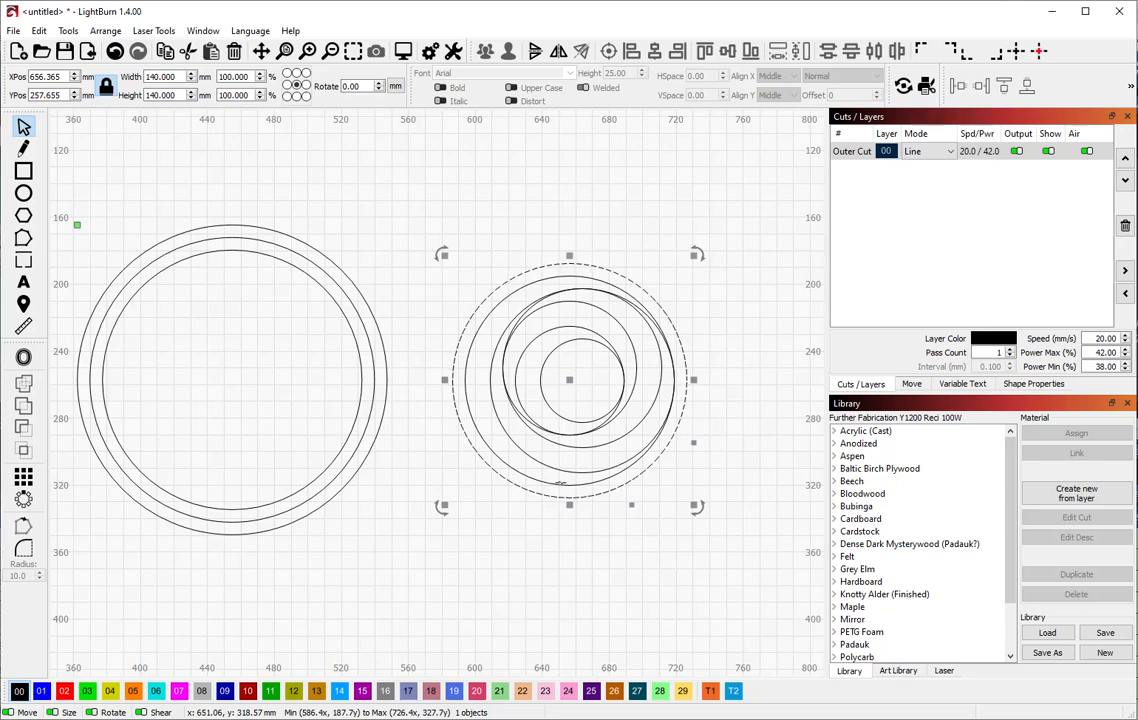
{"action": "left_click", "coordinate": [561, 485], "text": "shift"}
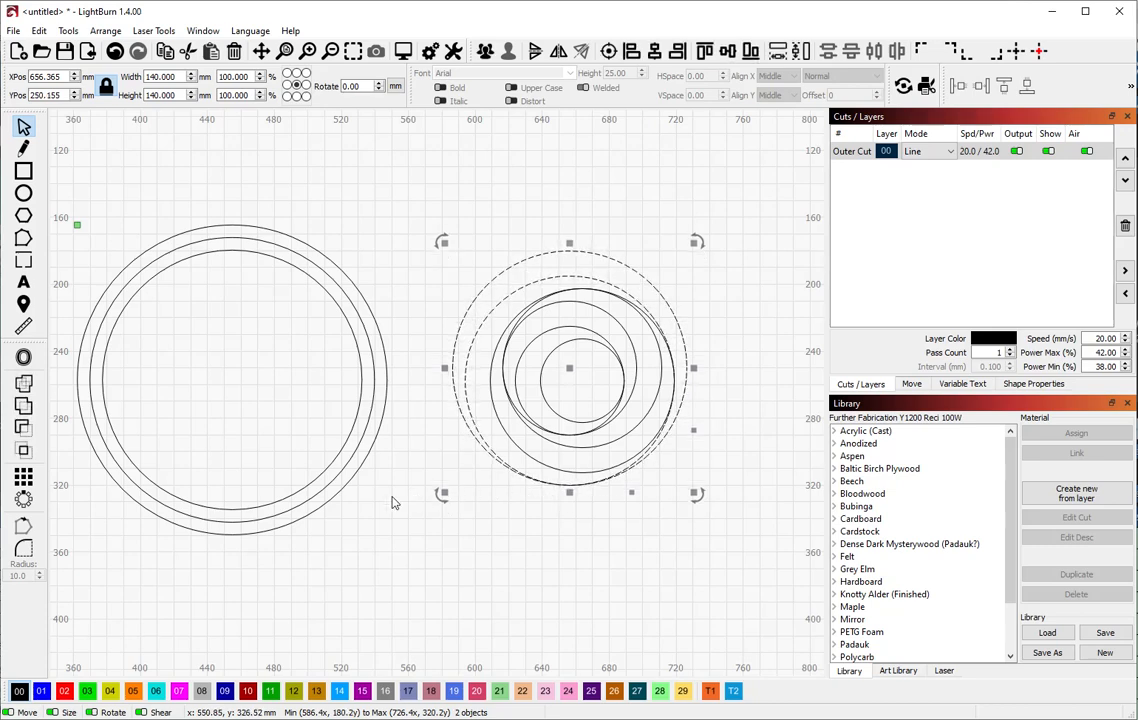
Offset the 155, 170 and 185 mm circles into the spiral, right-aligning the 185 mm ring
{"action": "left_click", "coordinate": [348, 438]}
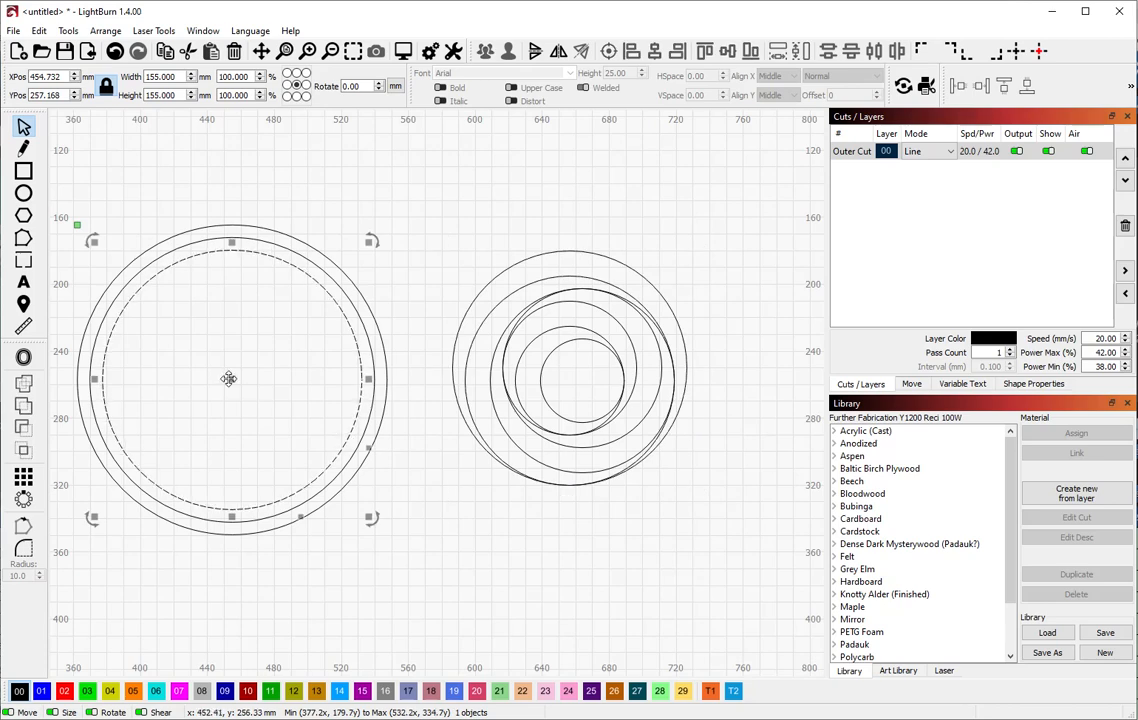
{"action": "left_click_drag", "start_coordinate": [234, 386], "coordinate": [566, 367]}
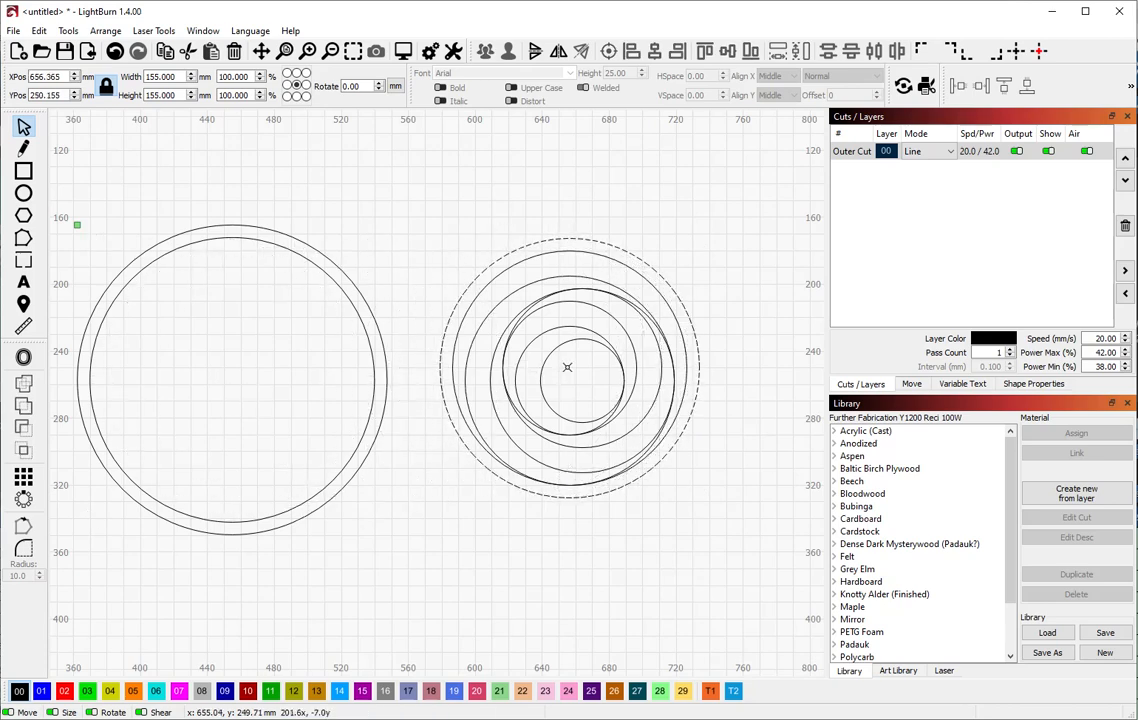
{"action": "left_click", "coordinate": [456, 342], "text": "shift"}
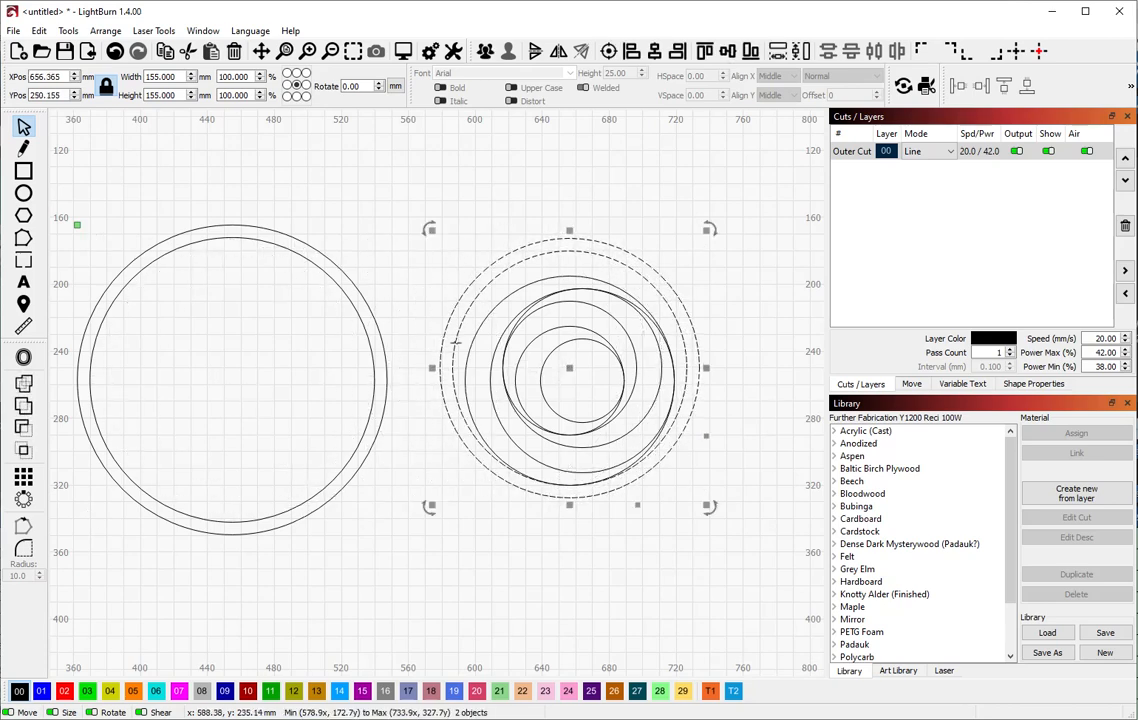
{"action": "left_click_drag", "start_coordinate": [456, 342], "coordinate": [468, 342]}
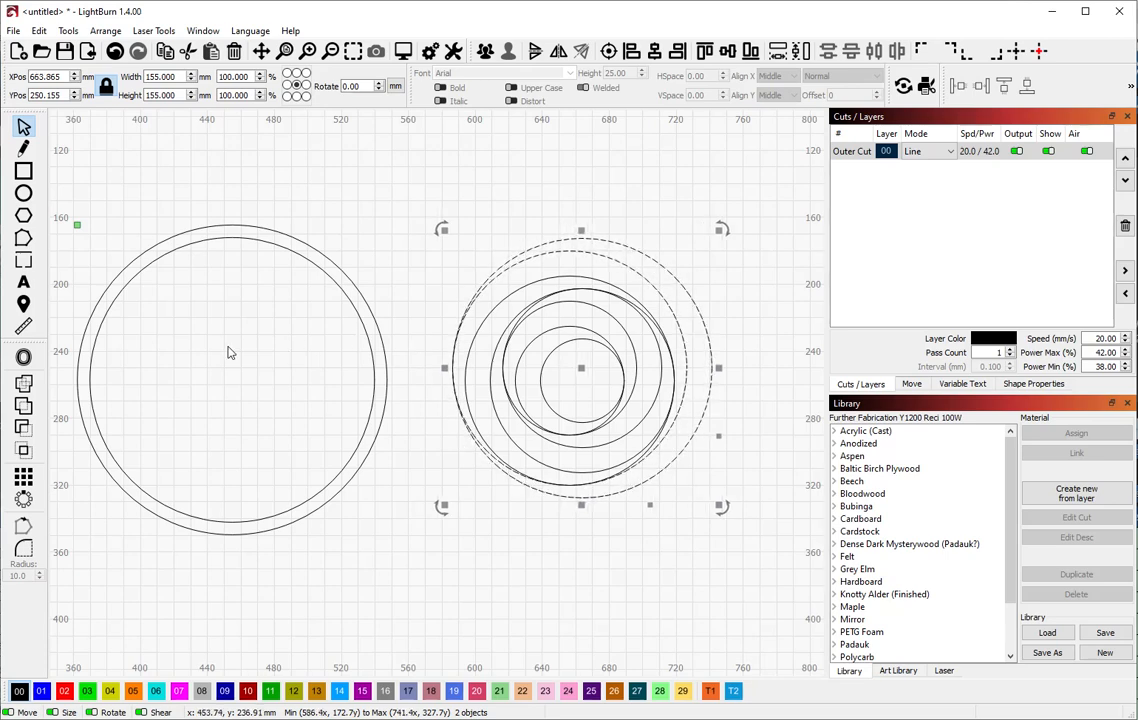
{"action": "left_click", "coordinate": [374, 350]}
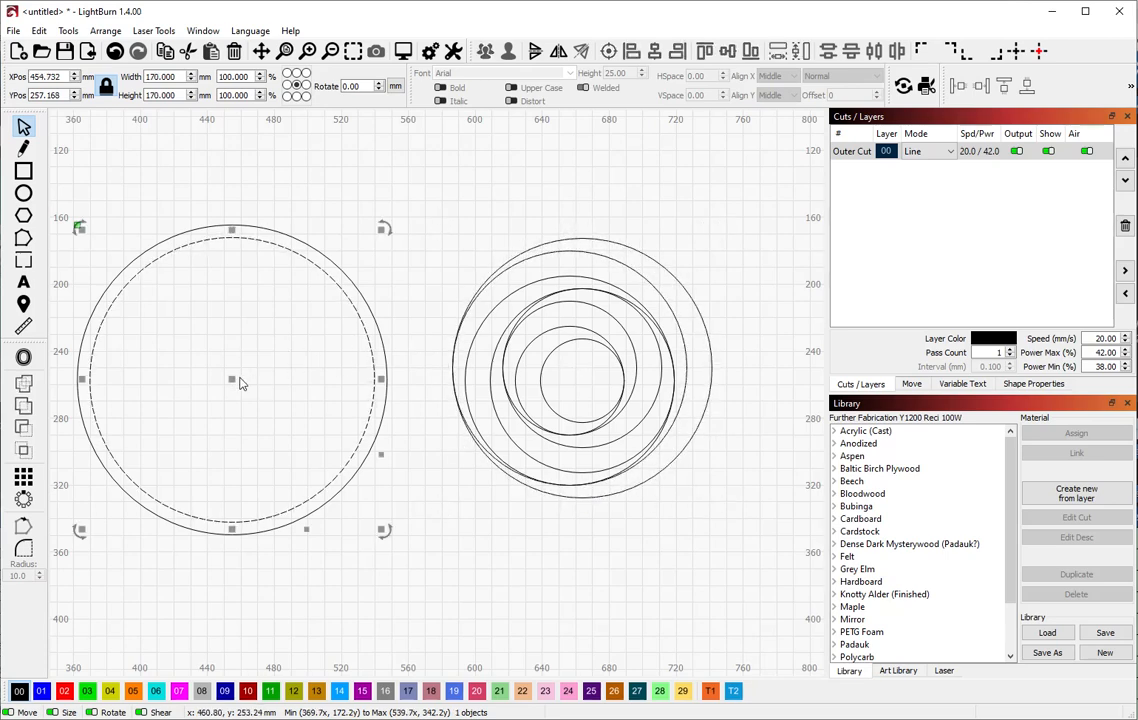
{"action": "left_click_drag", "start_coordinate": [234, 378], "coordinate": [577, 364]}
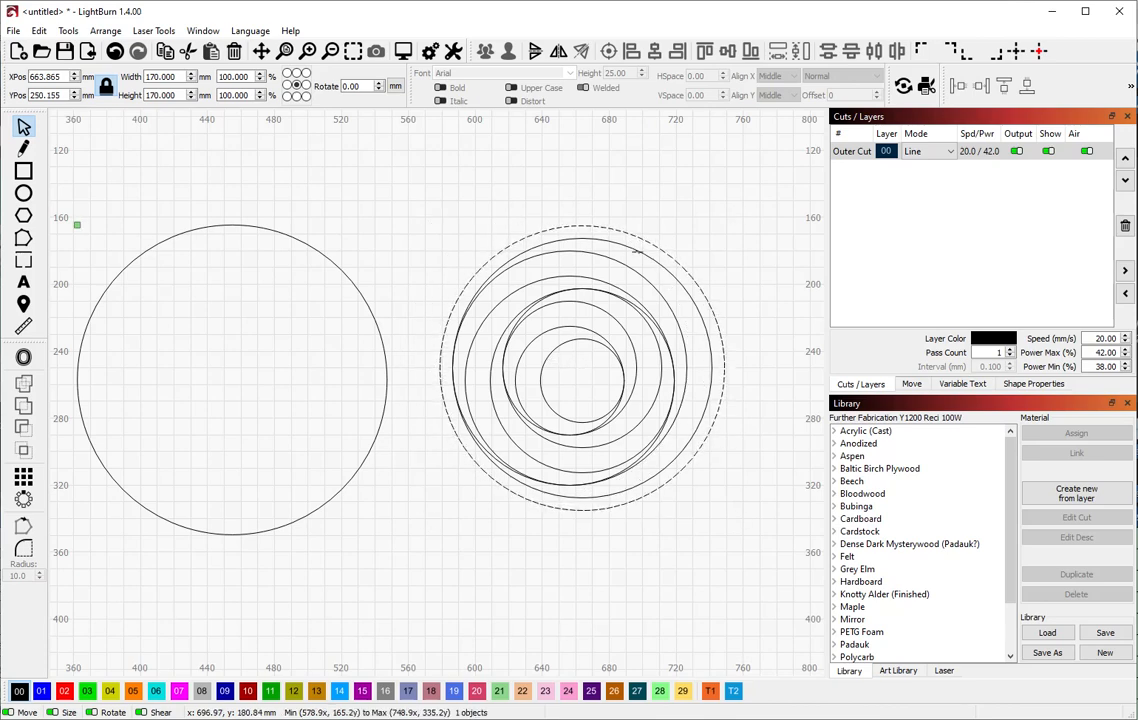
{"action": "left_click", "coordinate": [637, 251], "text": "shift"}
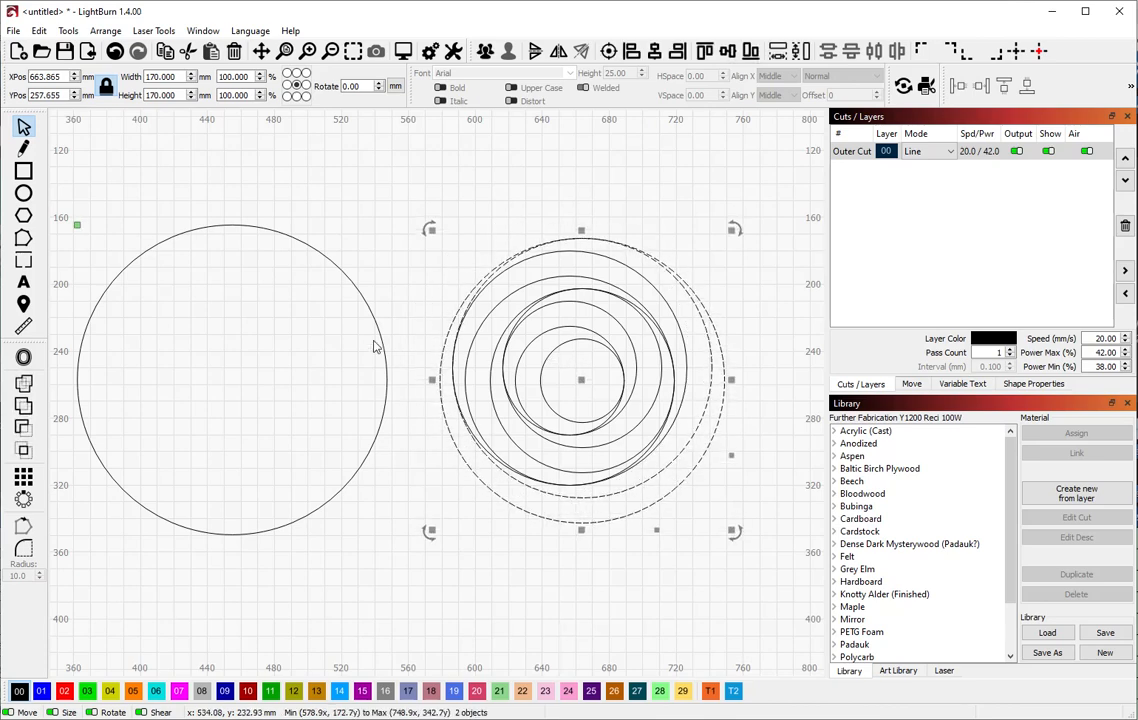
{"action": "left_click", "coordinate": [370, 355]}
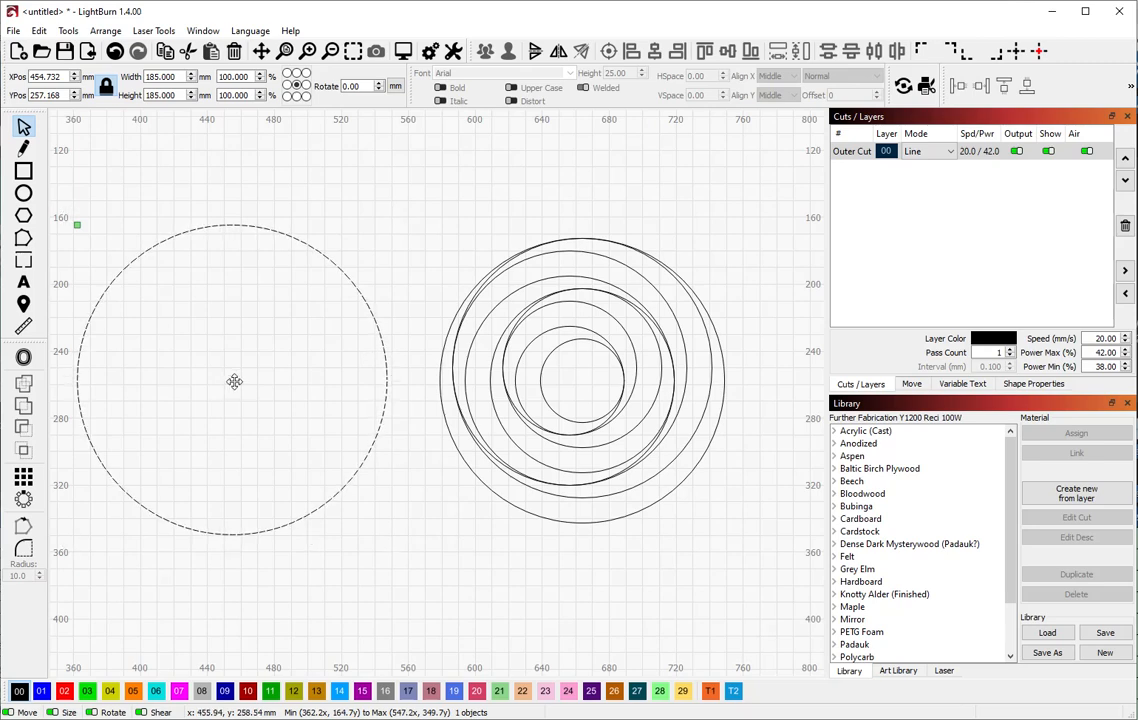
{"action": "left_click_drag", "start_coordinate": [230, 376], "coordinate": [581, 381]}
{"action": "key", "text": "ctrl+a"}
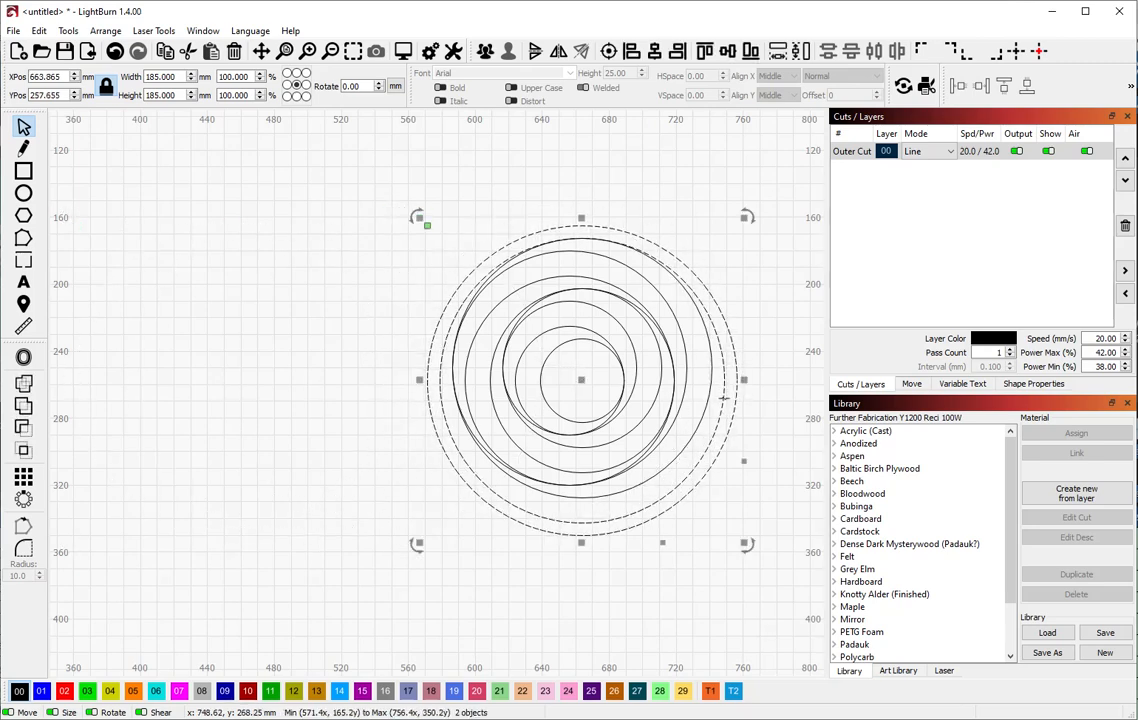
{"action": "key", "text": "alt+shift+Right"}
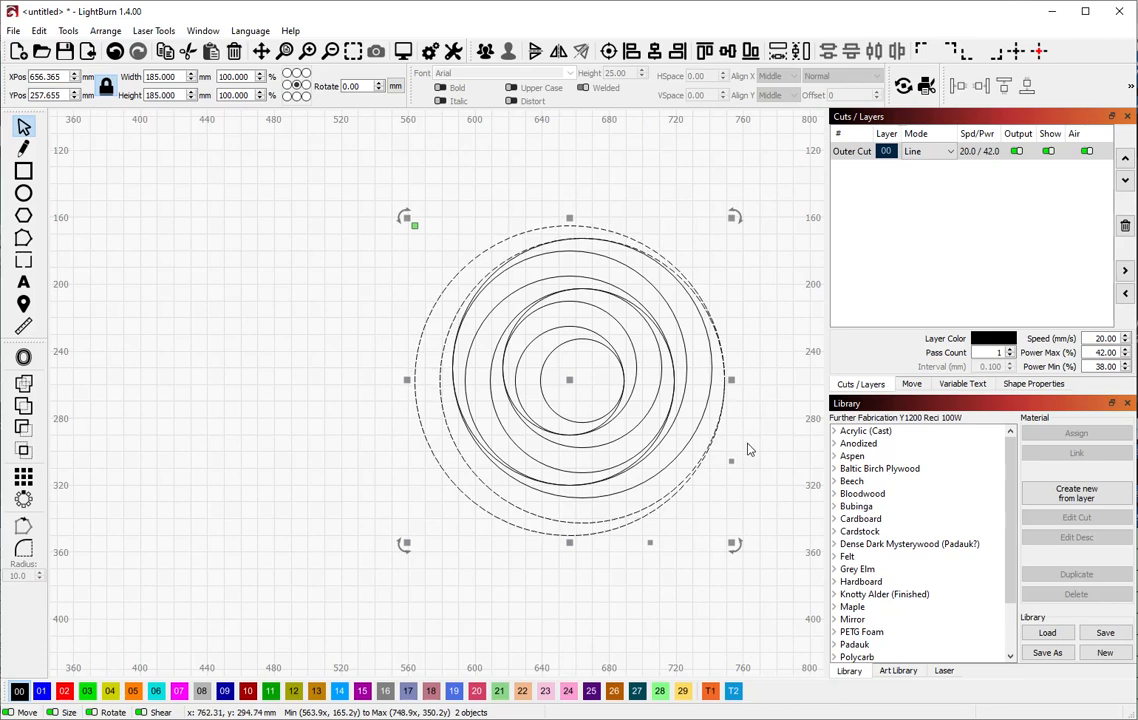
Zoom in on the offset circle cluster and clear the selection
{"action": "scroll", "coordinate": [760, 397], "scroll_direction": "up", "scroll_amount": 3}
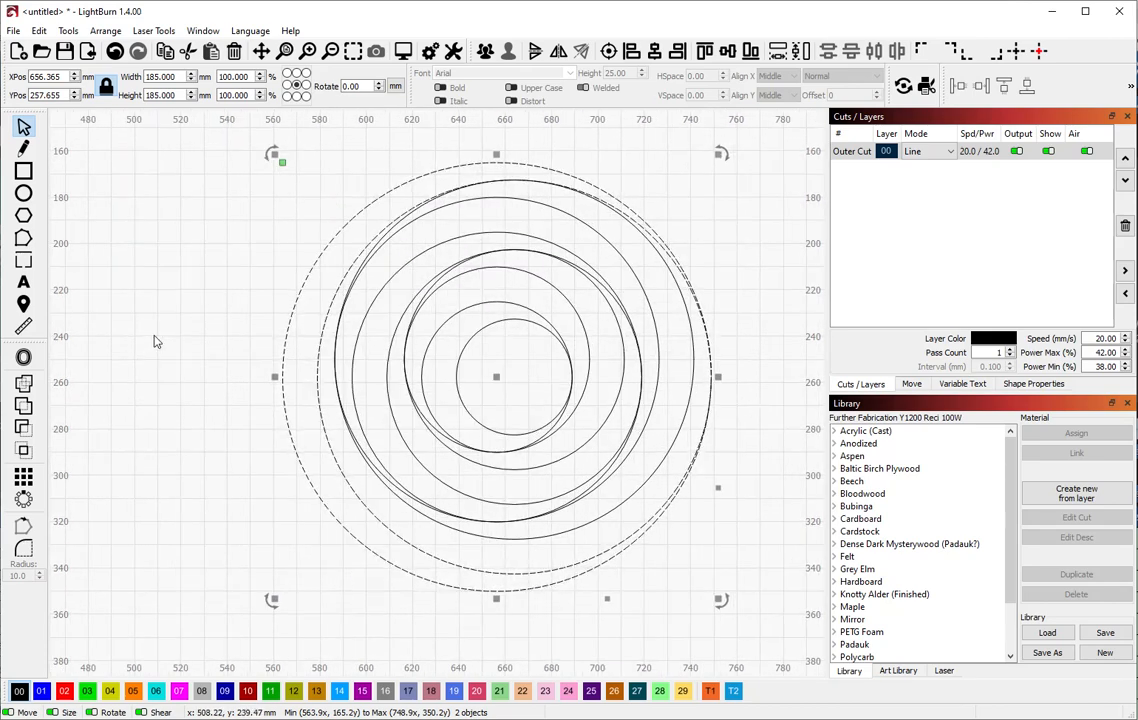
{"action": "left_click", "coordinate": [162, 345]}
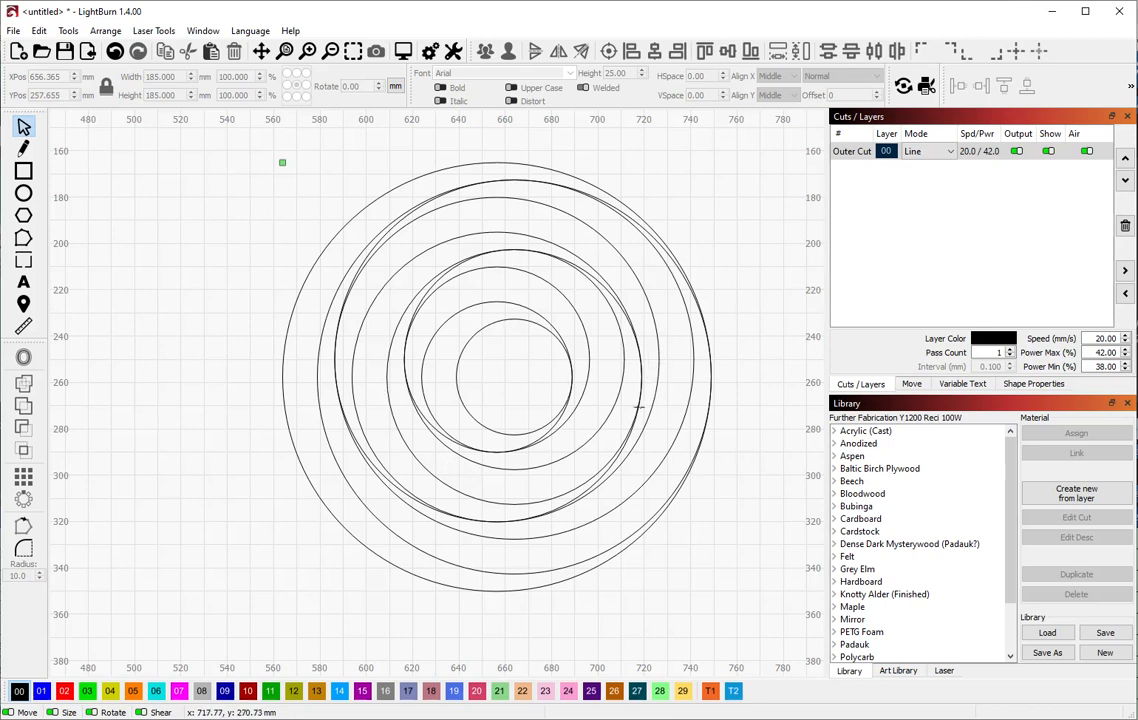
With Edit Nodes active, select the innermost 50 mm circle instead of the outer ring
{"action": "left_click", "coordinate": [24, 239]}
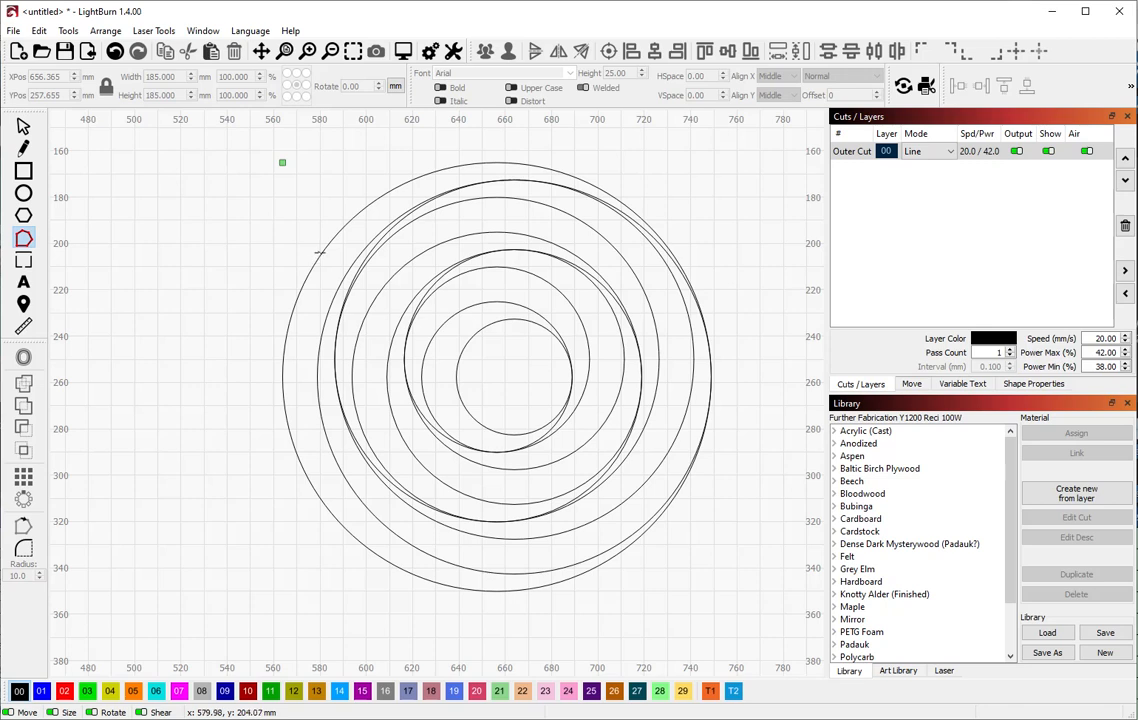
{"action": "left_click", "coordinate": [320, 253]}
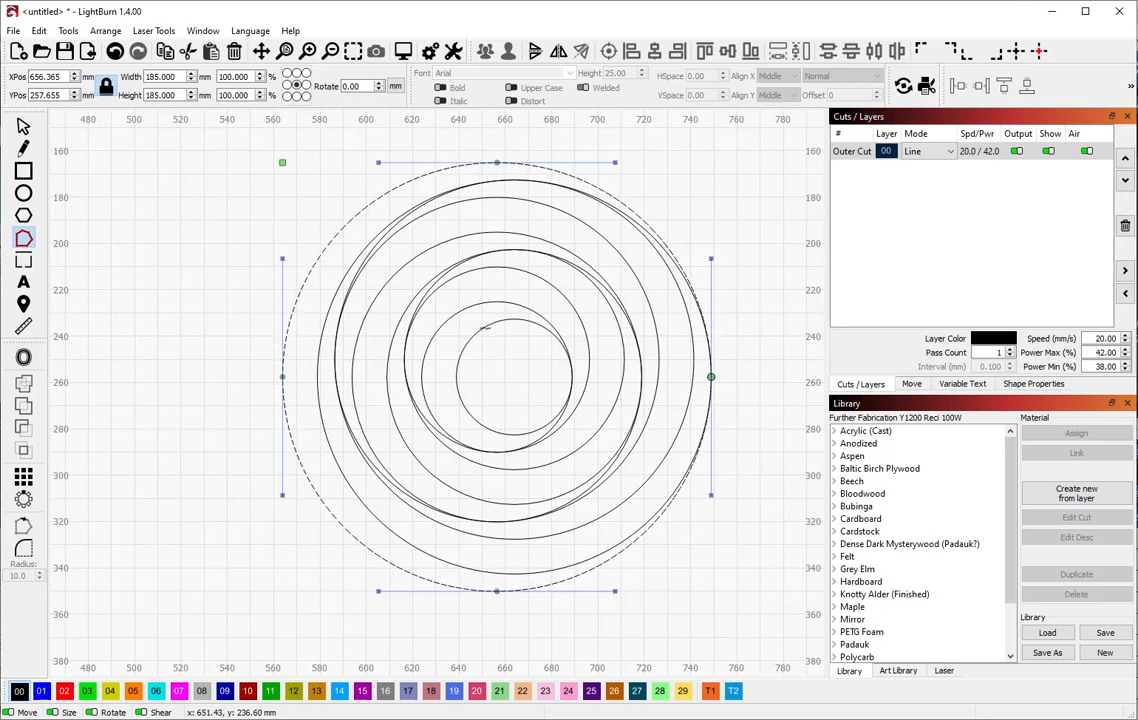
{"action": "left_click", "coordinate": [484, 327]}
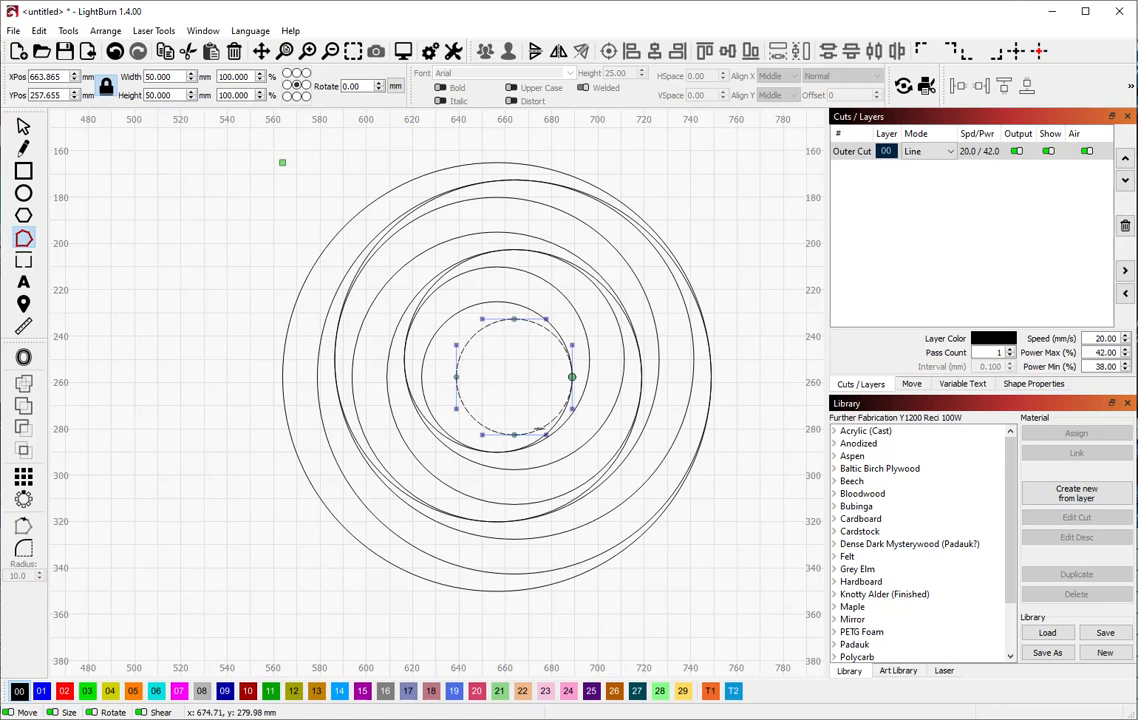
Trim the 50, 65 and 80 mm circles into open arcs by deleting segments
{"action": "key", "text": "d"}
{"action": "key", "text": "d"}
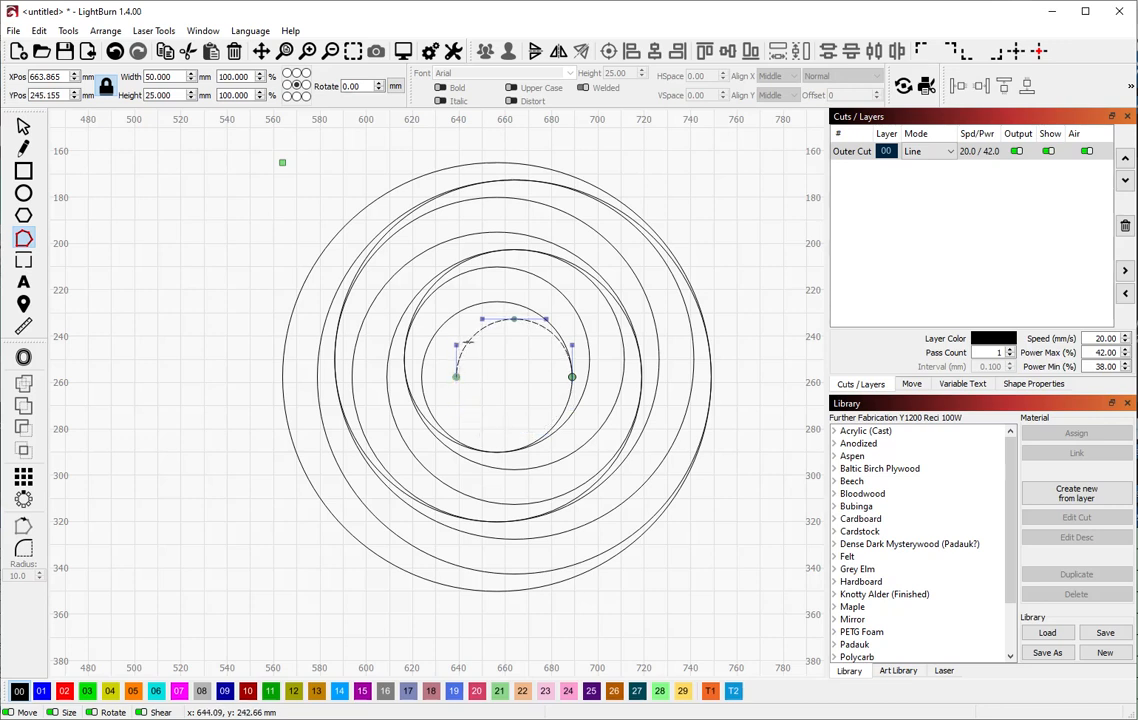
{"action": "key", "text": "d"}
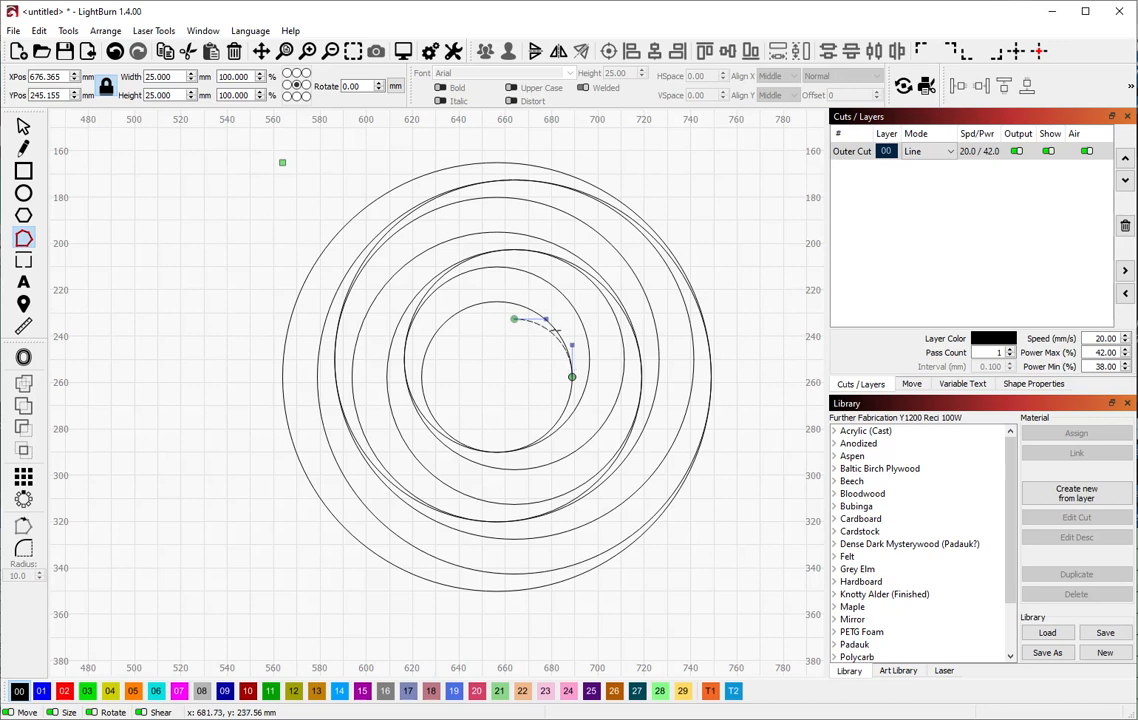
{"action": "left_click", "coordinate": [556, 328]}
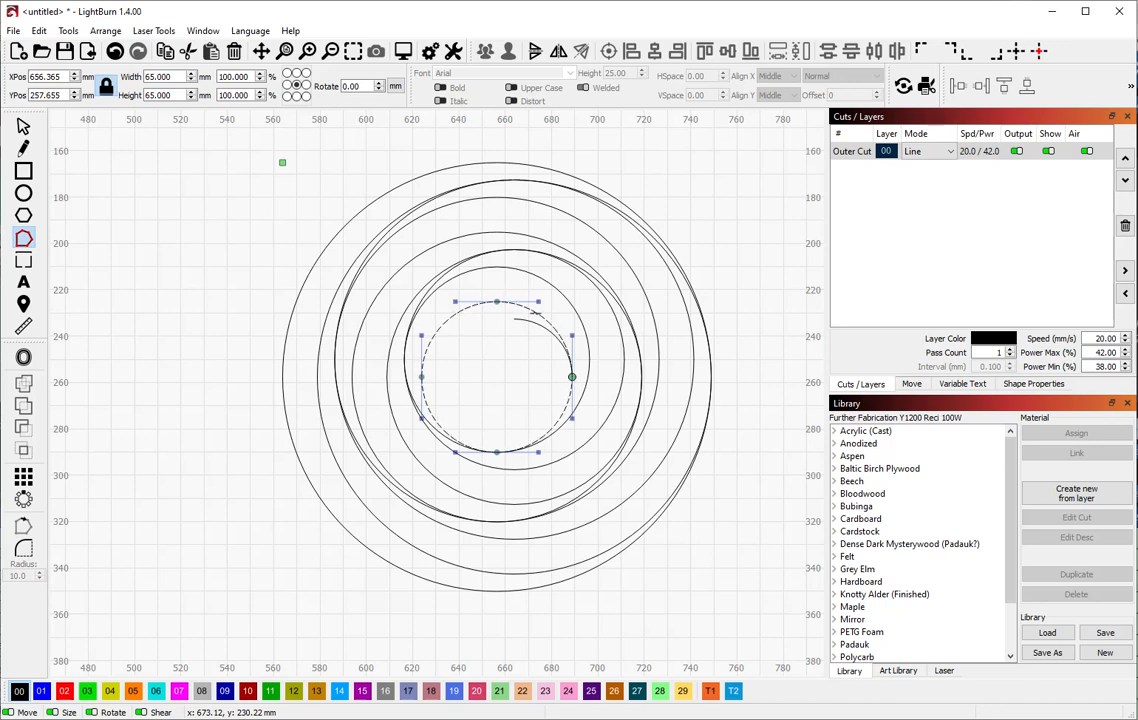
{"action": "key", "text": "d"}
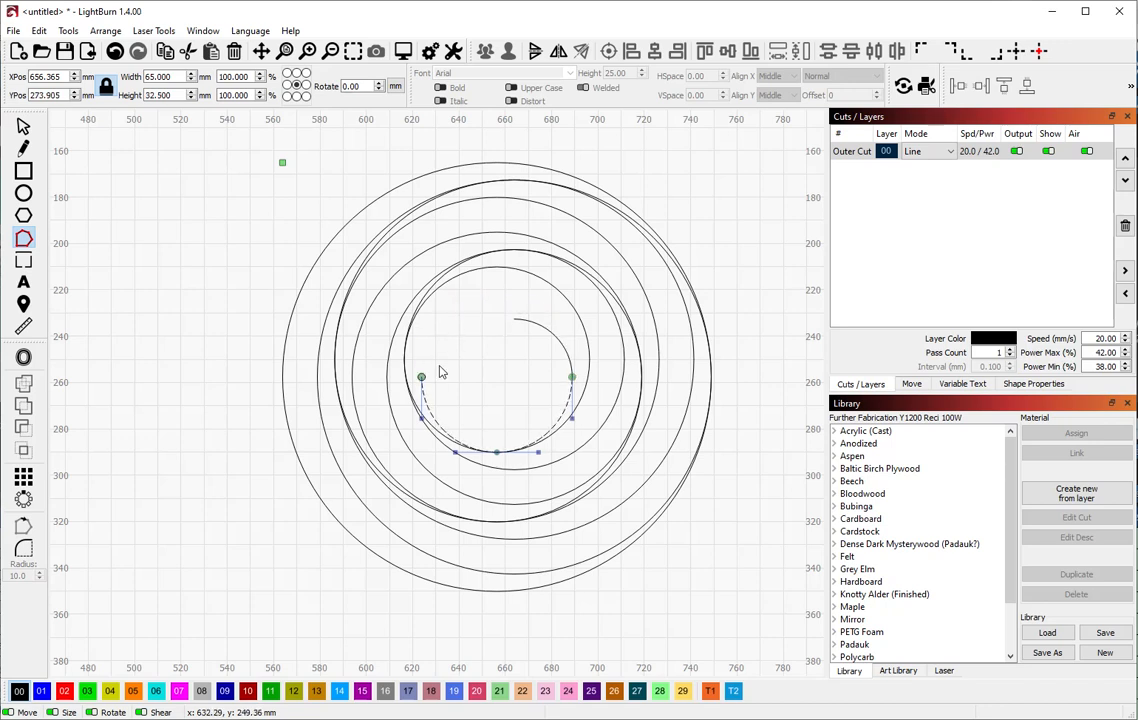
{"action": "key", "text": "d"}
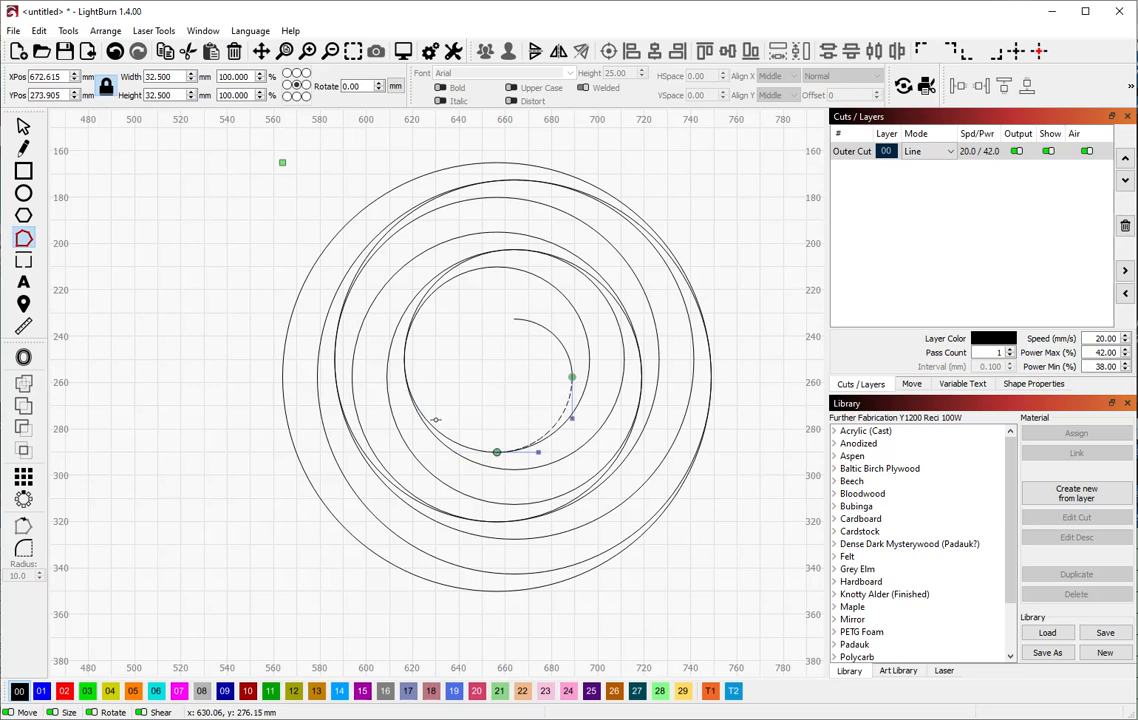
{"action": "left_click", "coordinate": [461, 443]}
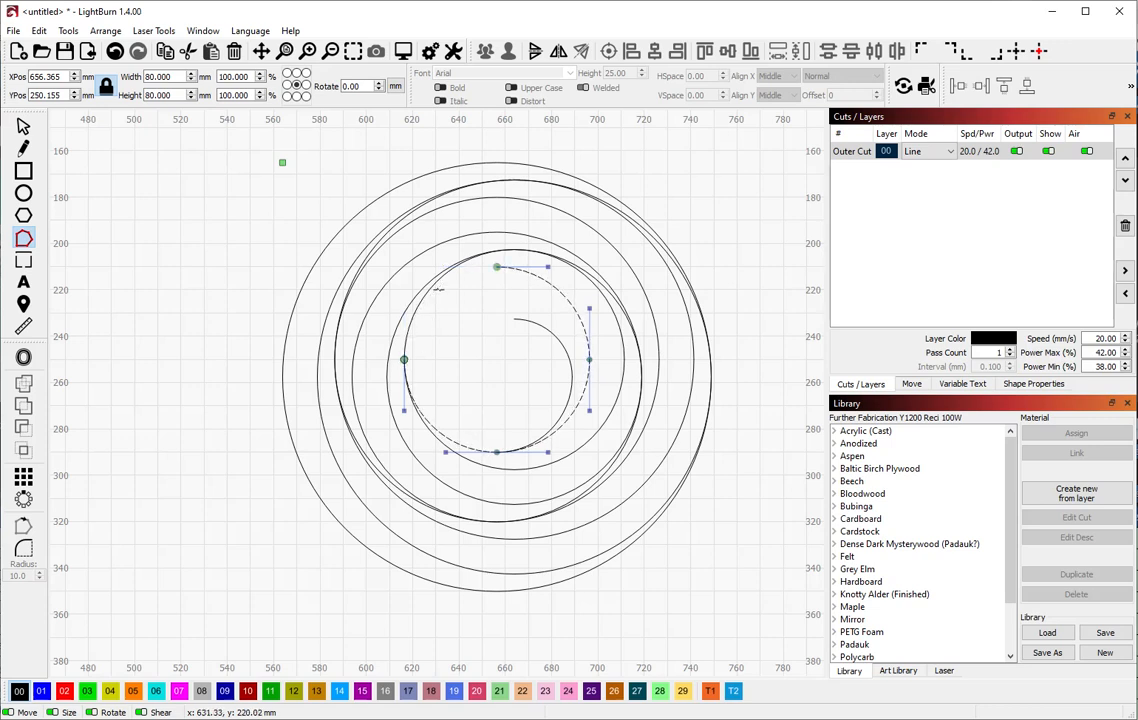
{"action": "left_click", "coordinate": [555, 285]}
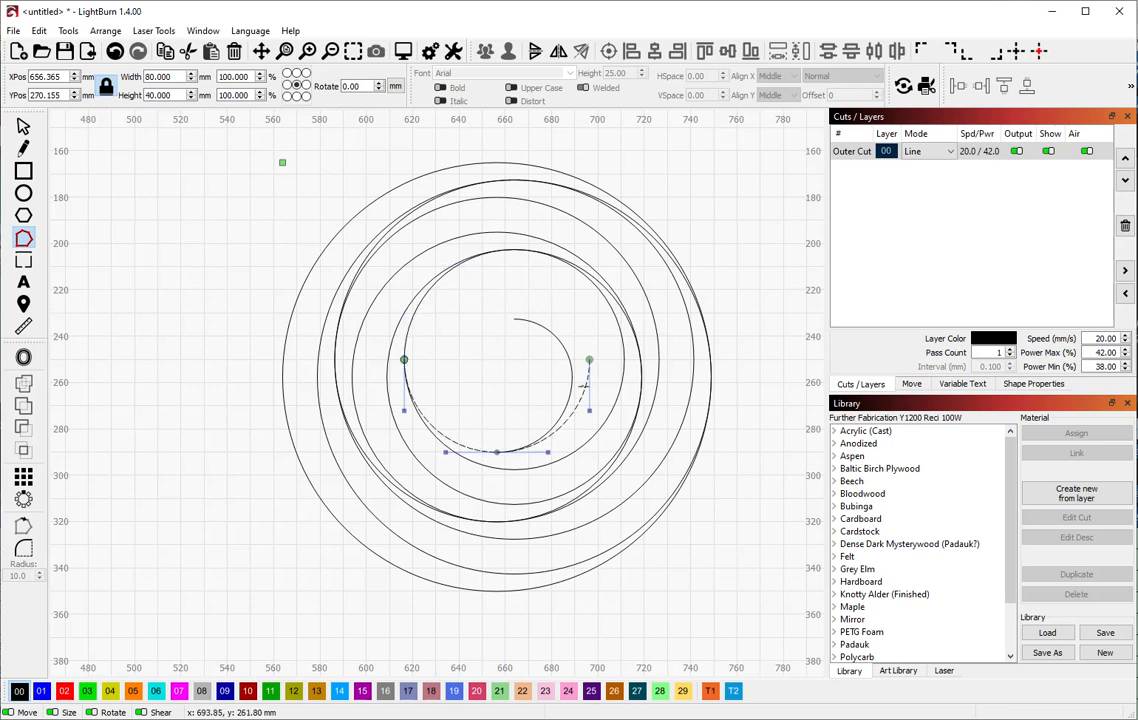
{"action": "key", "text": "d"}
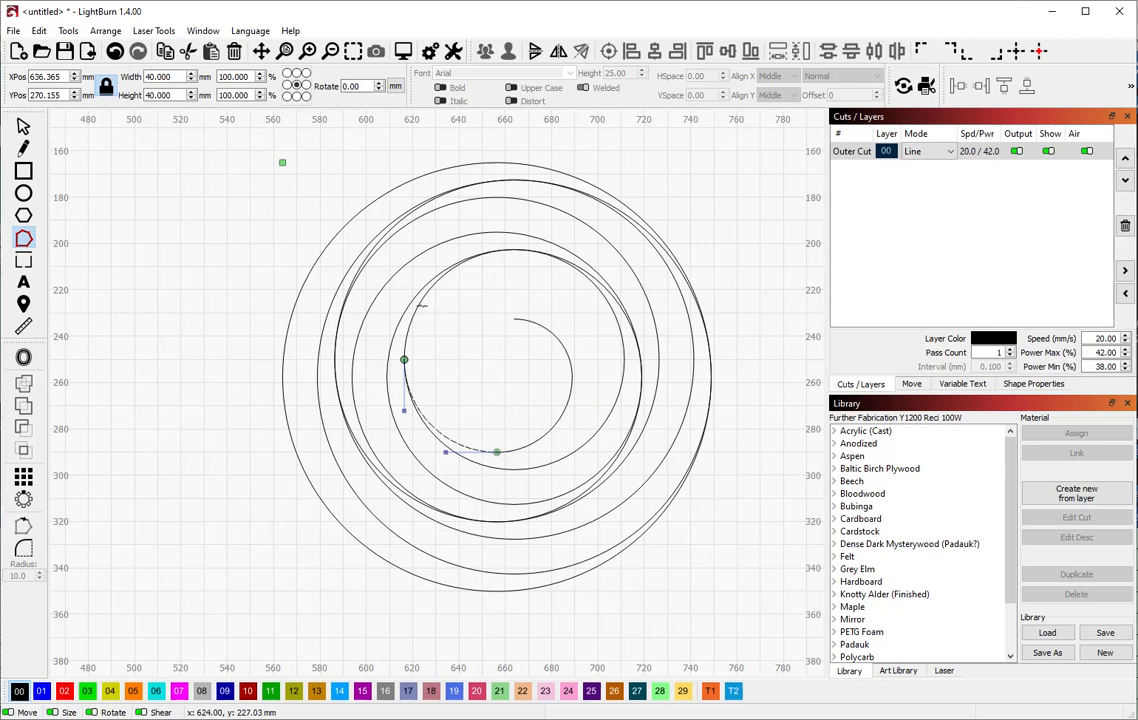
Trim the 95 mm circle to its upper-left arc and the 110 mm to its top-right quarter
{"action": "left_click", "coordinate": [420, 306]}
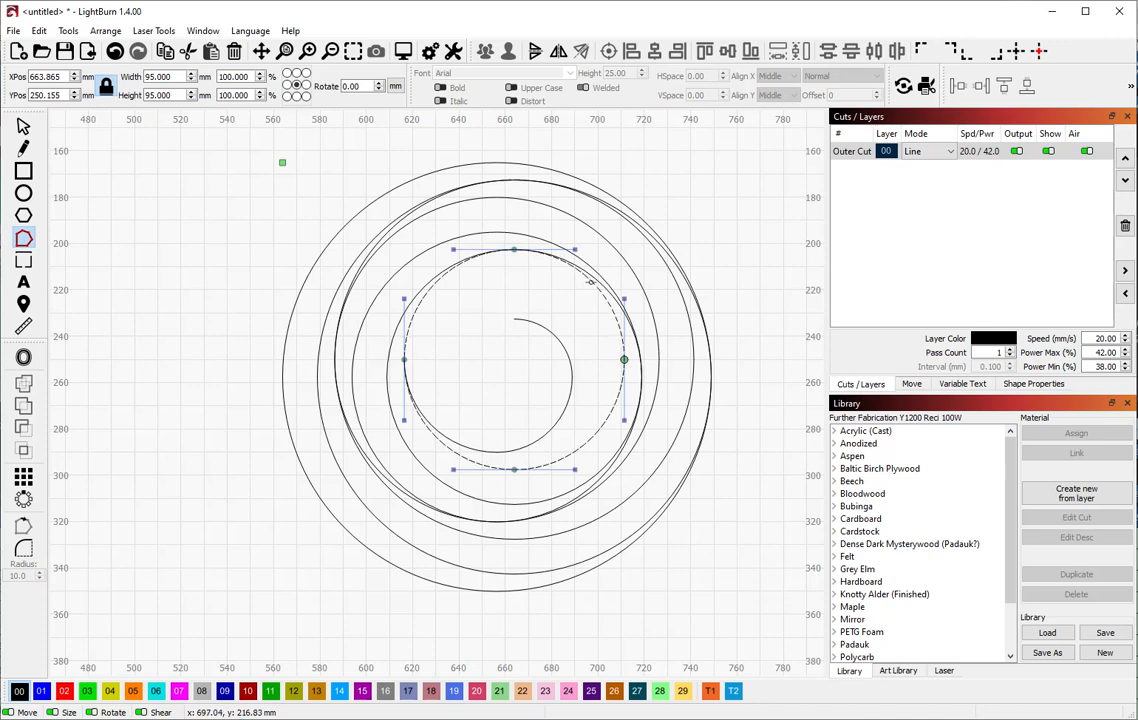
{"action": "key", "text": "d"}
{"action": "key", "text": "d"}
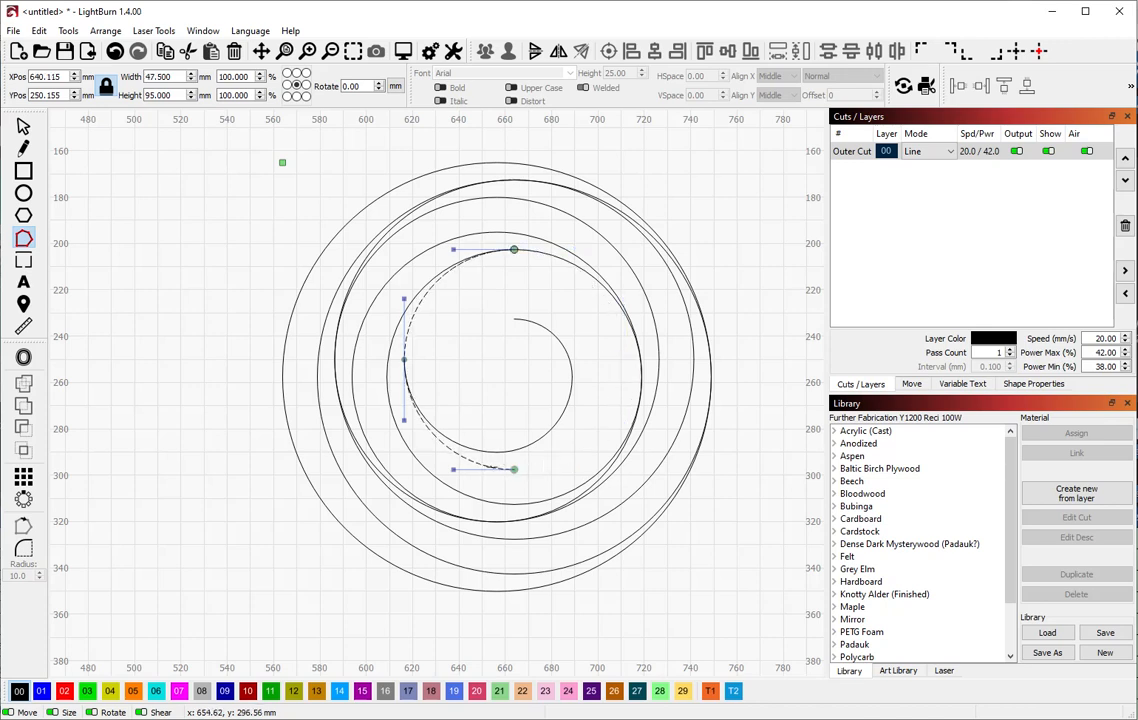
{"action": "key", "text": "d"}
{"action": "left_click", "coordinate": [556, 258]}
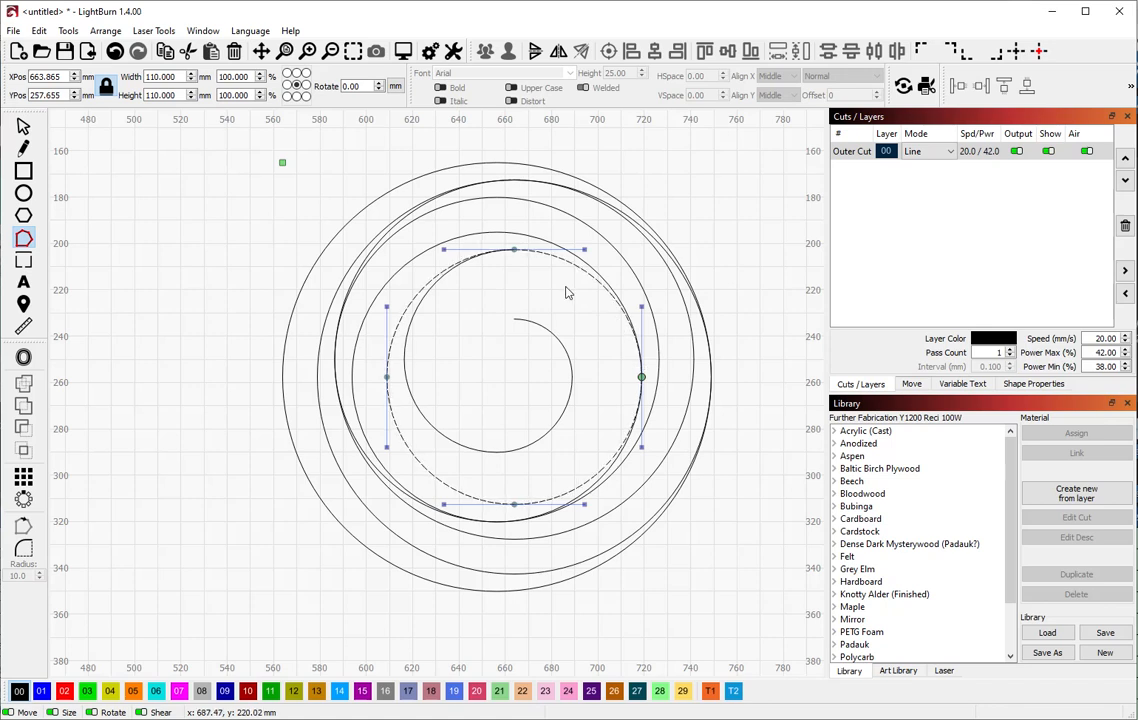
{"action": "key", "text": "d"}
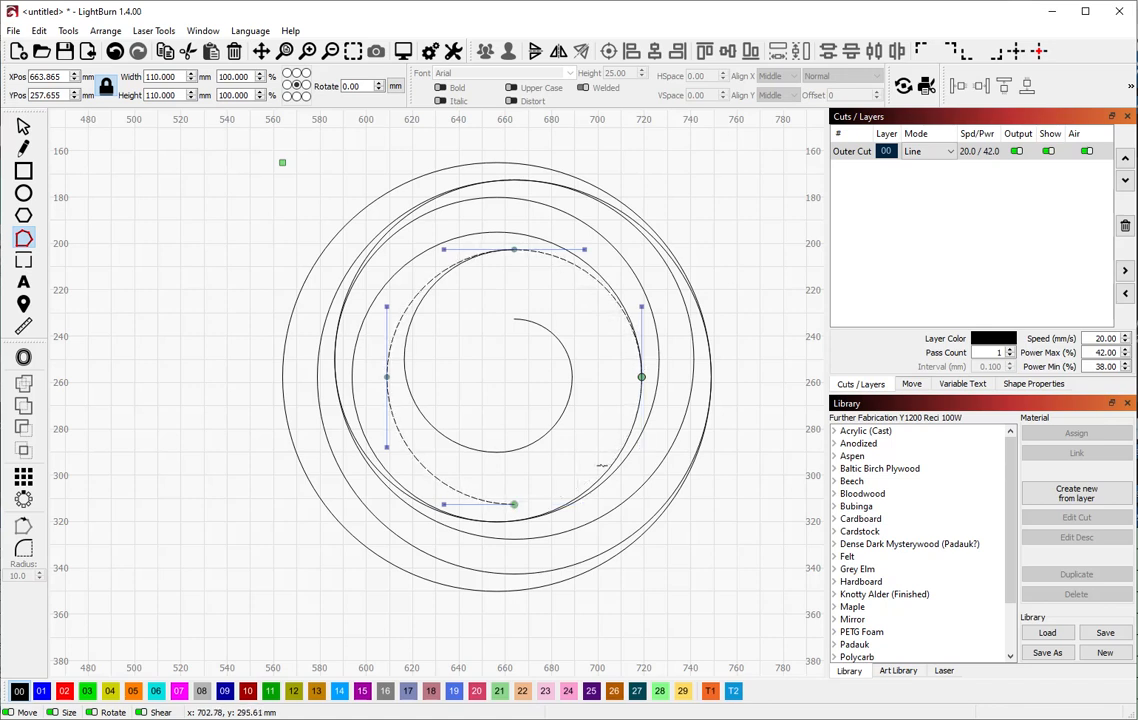
{"action": "key", "text": "d"}
{"action": "key", "text": "d"}
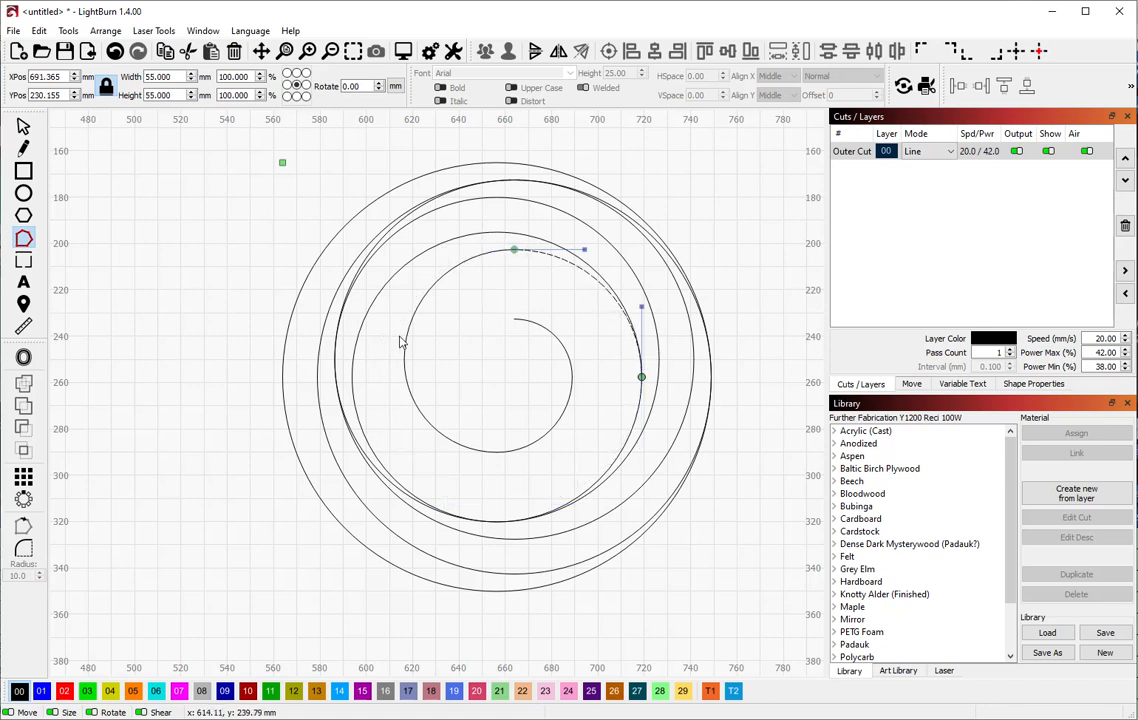
{"action": "left_click", "coordinate": [641, 431]}
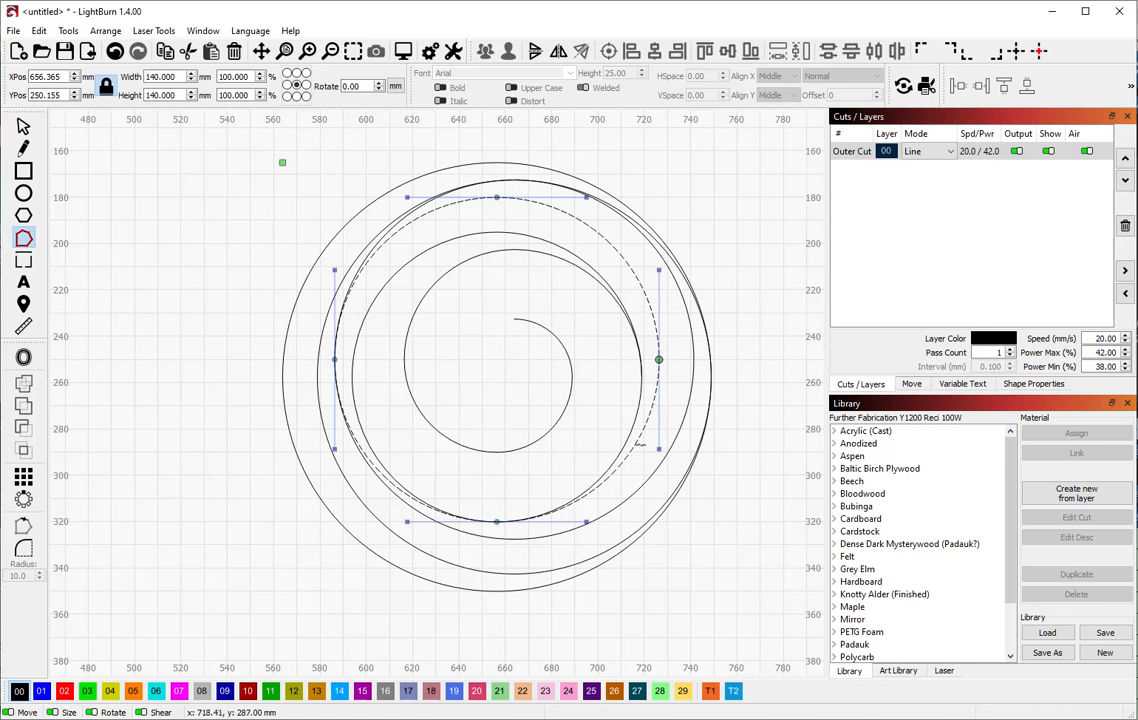
Trim the 125 mm circle to its lower-right quarter arc, undoing mistaken deletions on the 140 mm circle
{"action": "key", "text": "d"}
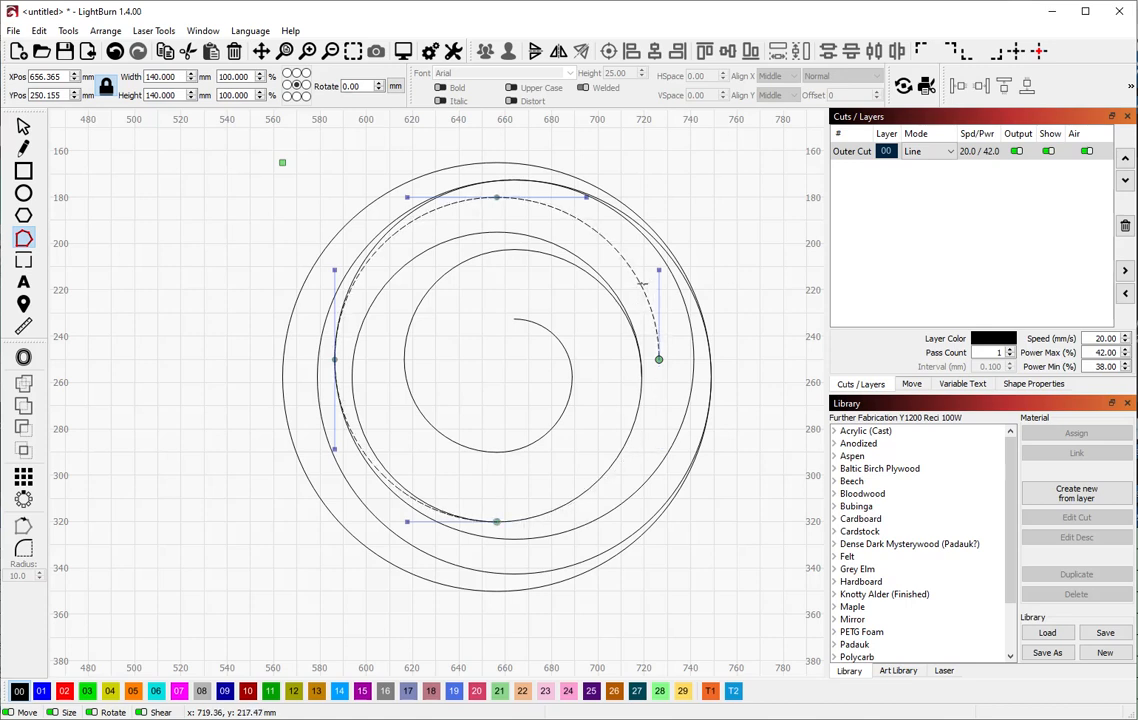
{"action": "key", "text": "d"}
{"action": "key", "text": "d"}
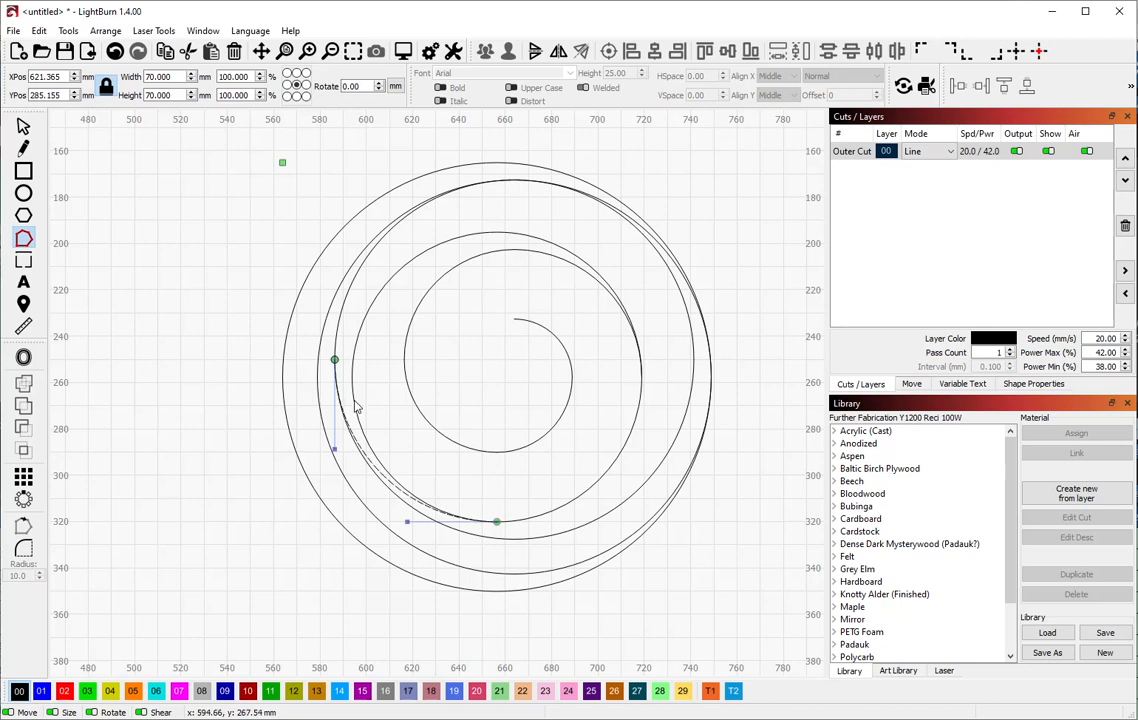
{"action": "key", "text": "ctrl+z"}
{"action": "key", "text": "ctrl+z"}
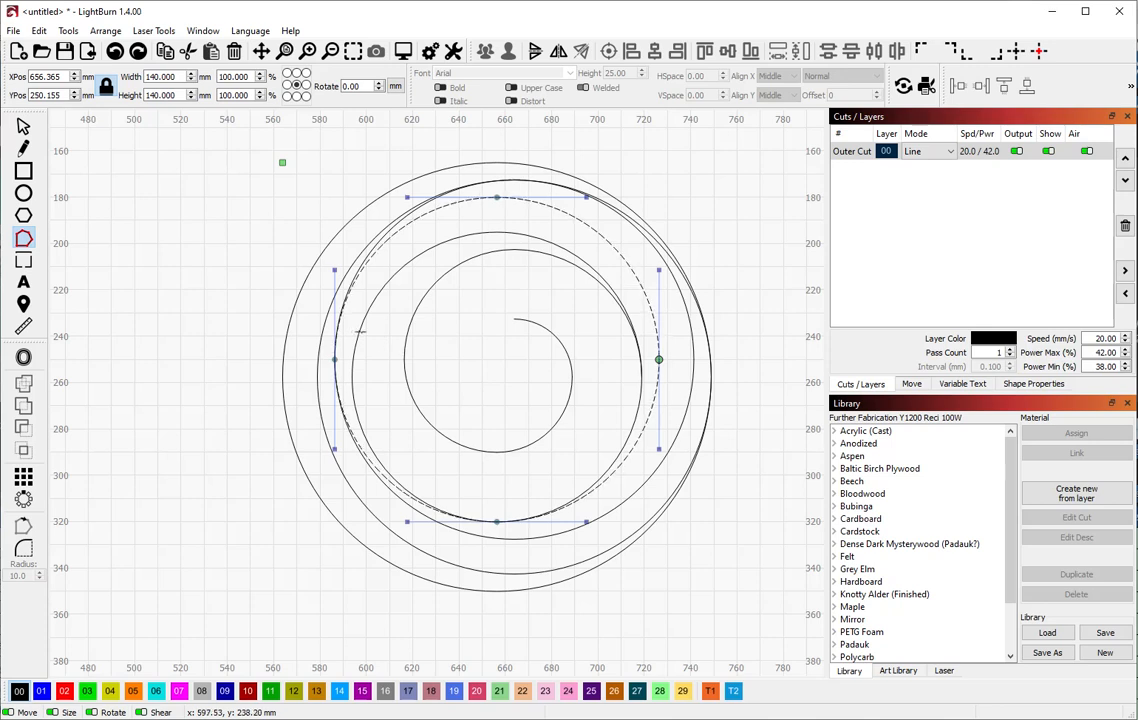
{"action": "left_click", "coordinate": [360, 332]}
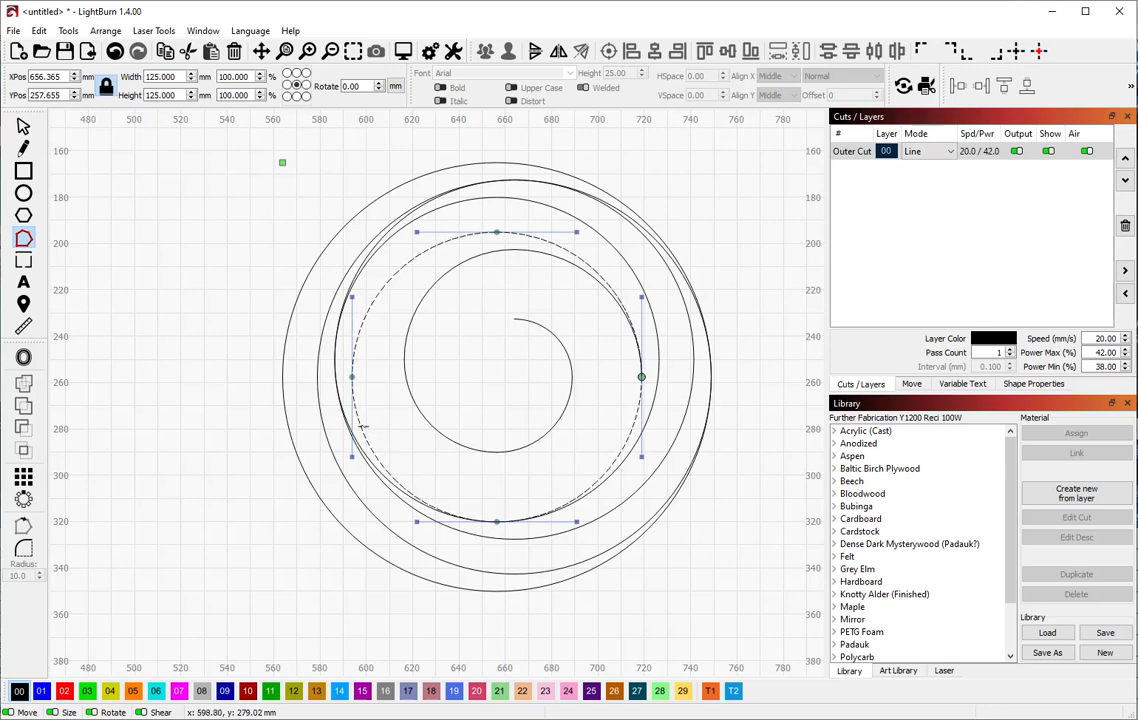
{"action": "key", "text": "d"}
{"action": "key", "text": "d"}
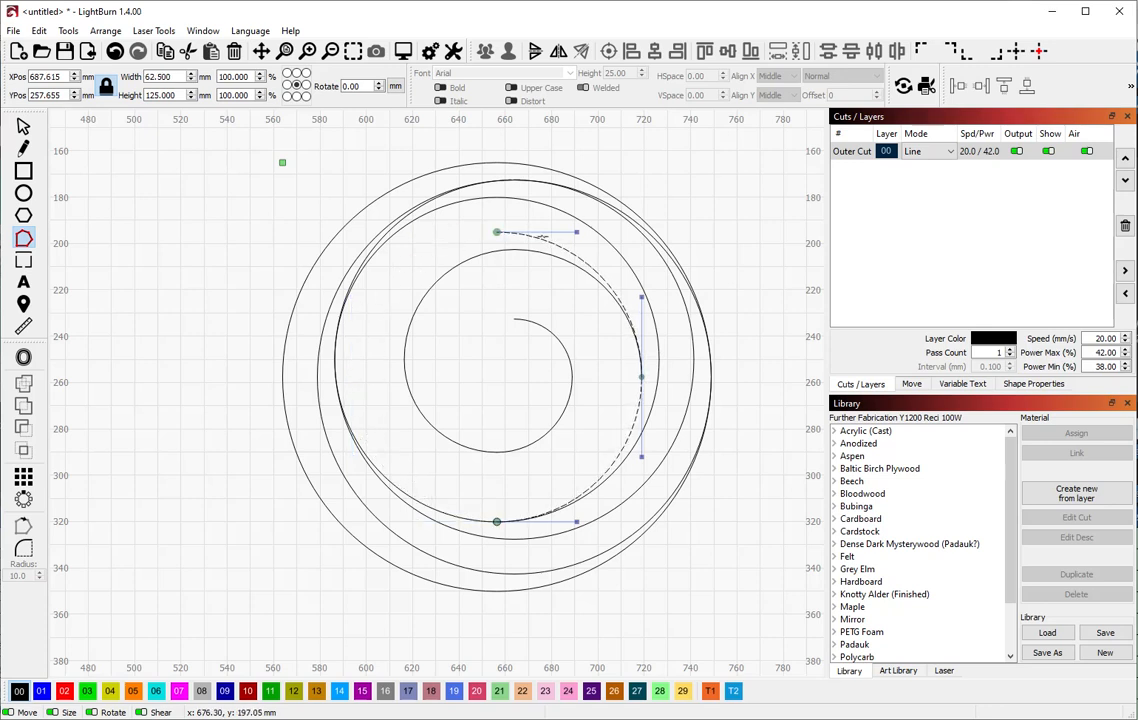
{"action": "key", "text": "d"}
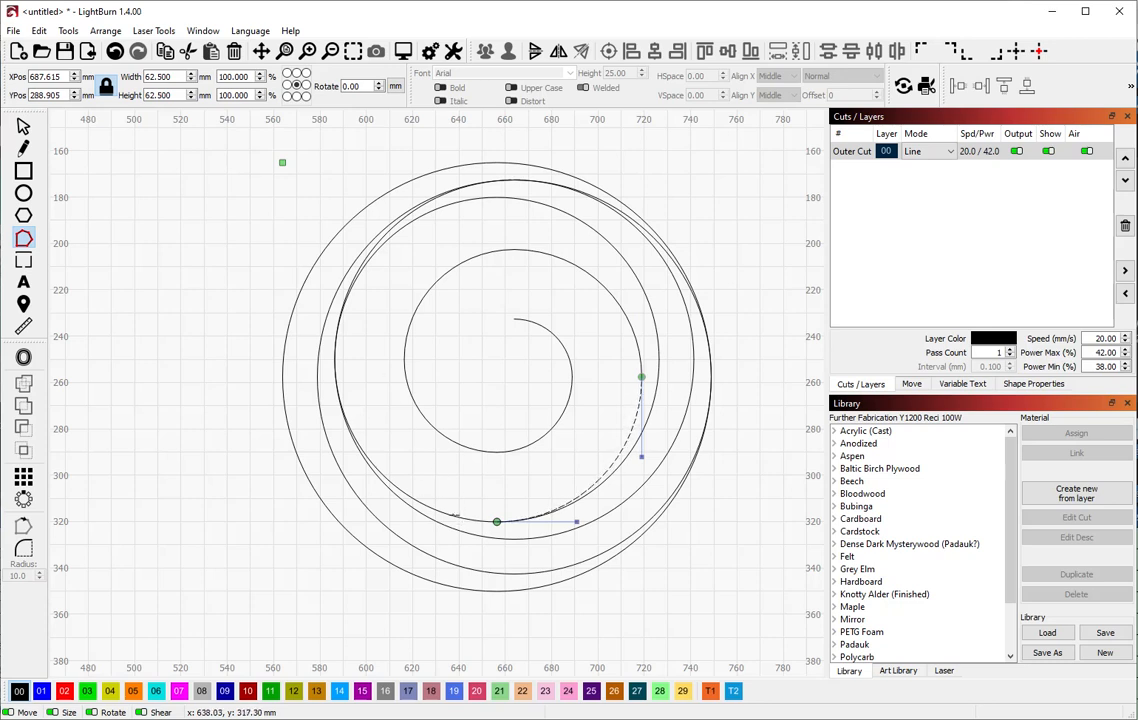
Trim the 140 mm circle down to its lower-left quarter arc
{"action": "left_click", "coordinate": [455, 515]}
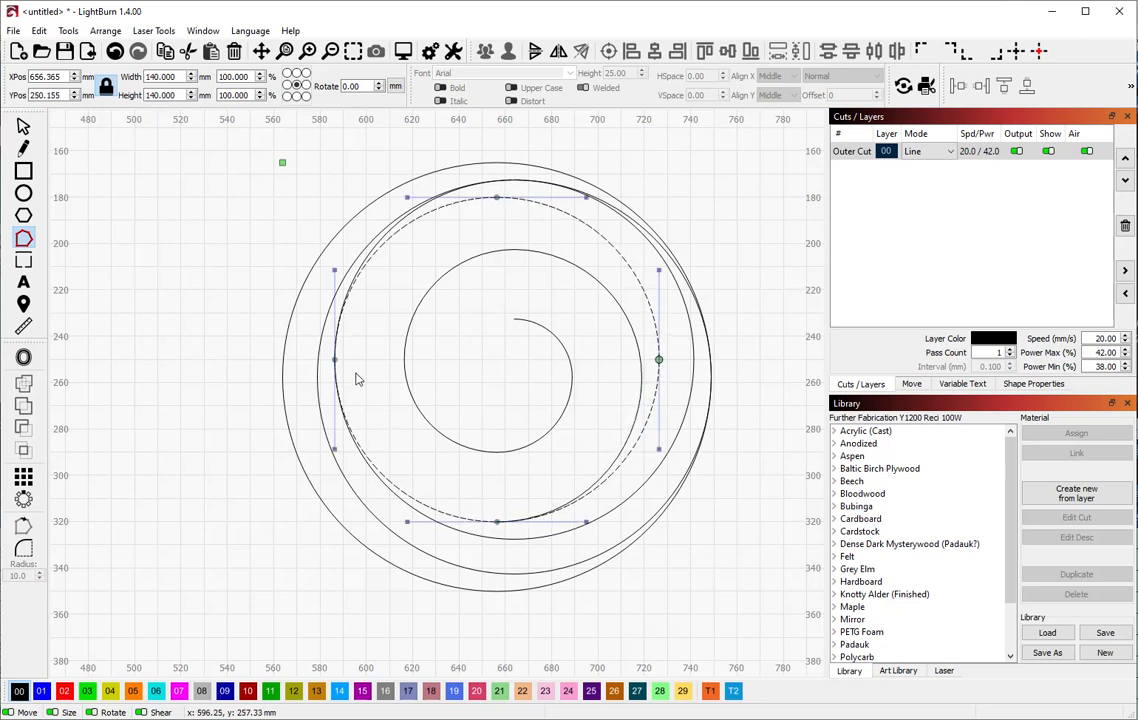
{"action": "key", "text": "d"}
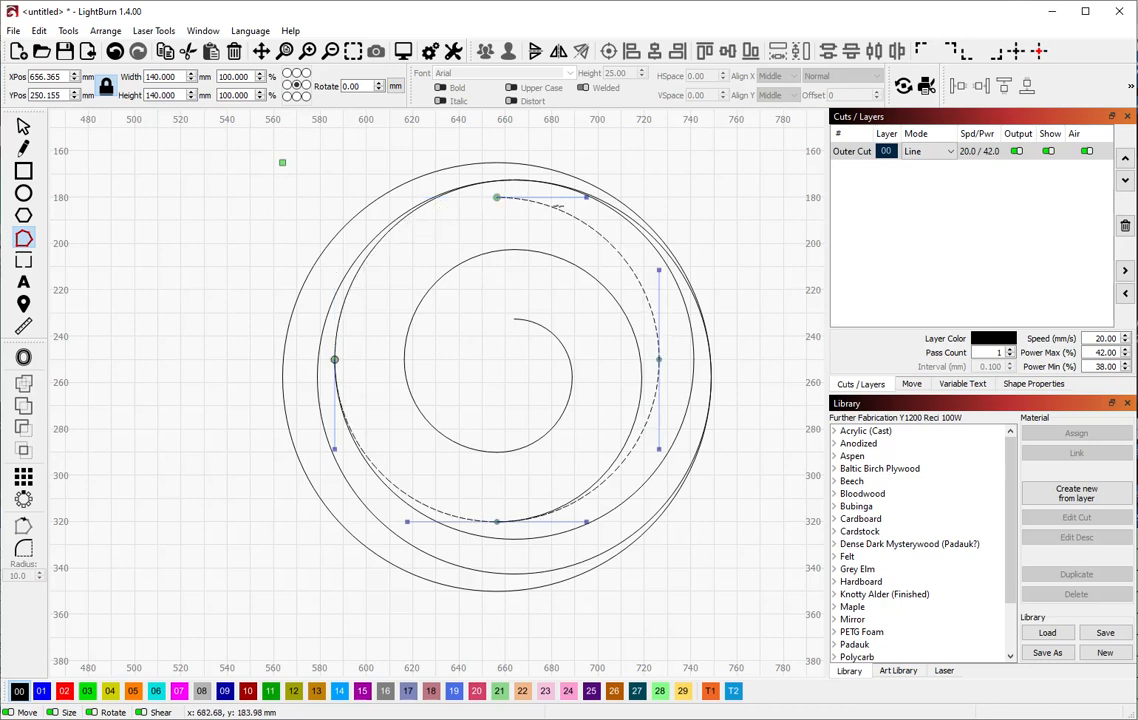
{"action": "key", "text": "d"}
{"action": "key", "text": "d"}
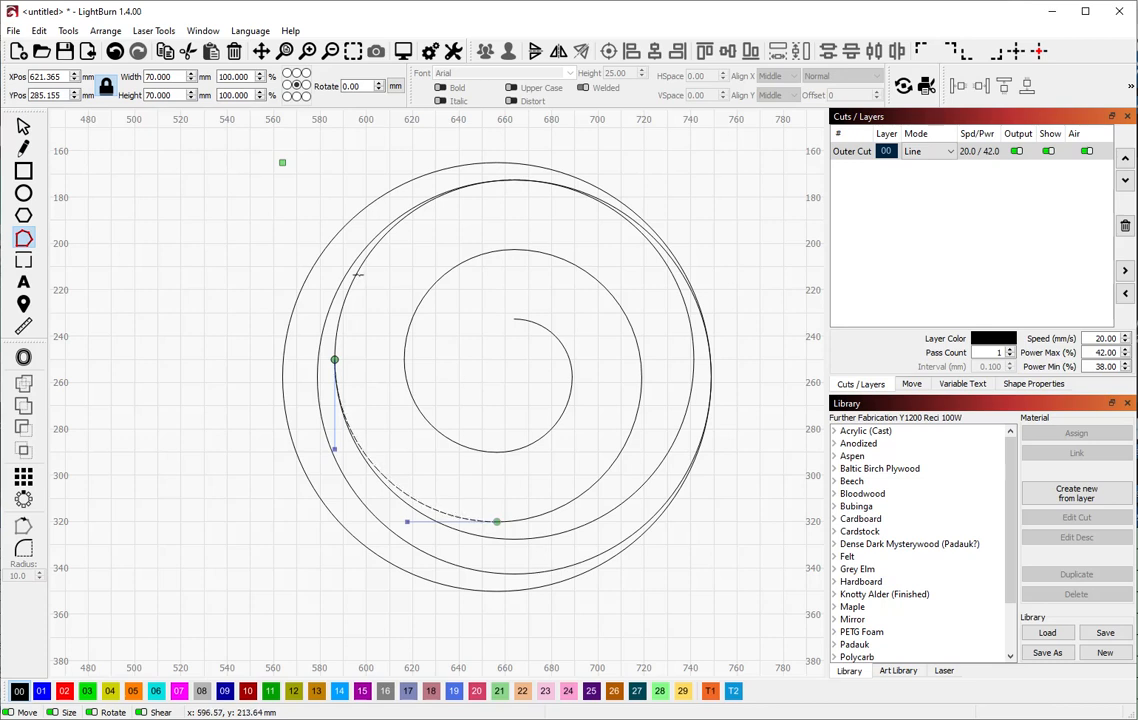
{"action": "left_click", "coordinate": [357, 274]}
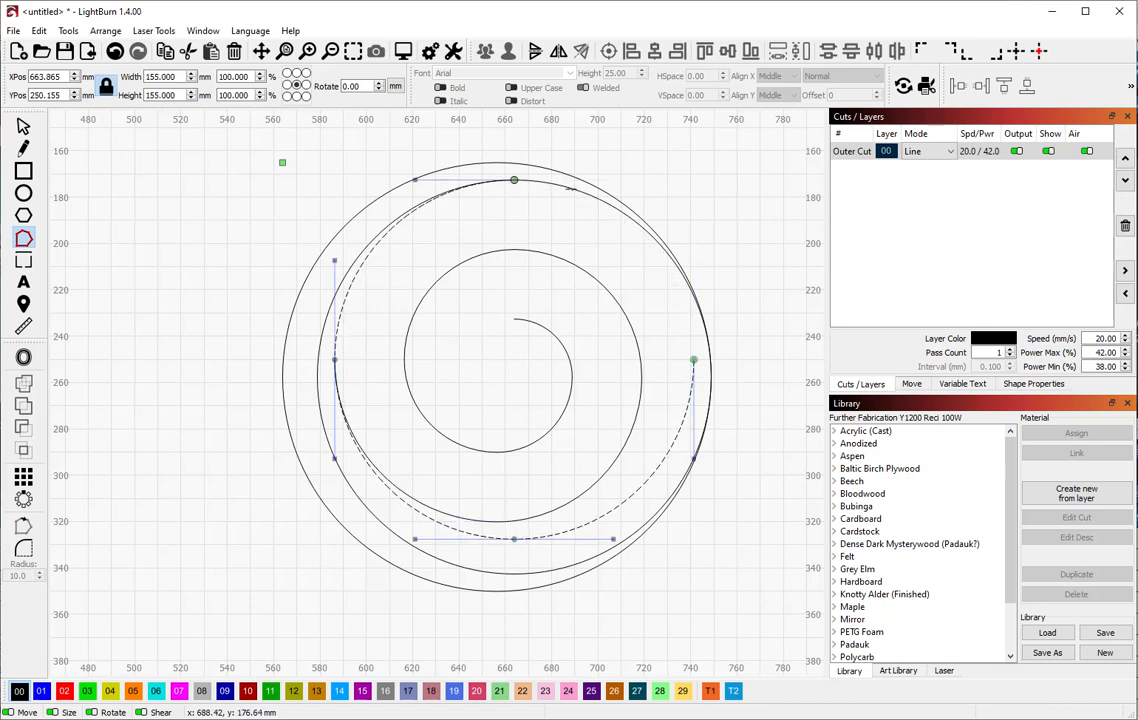
Keep the upper-left 155 mm, upper-right 170 mm and lower-right 185 mm arcs, then return to Select
{"action": "key", "text": "d"}
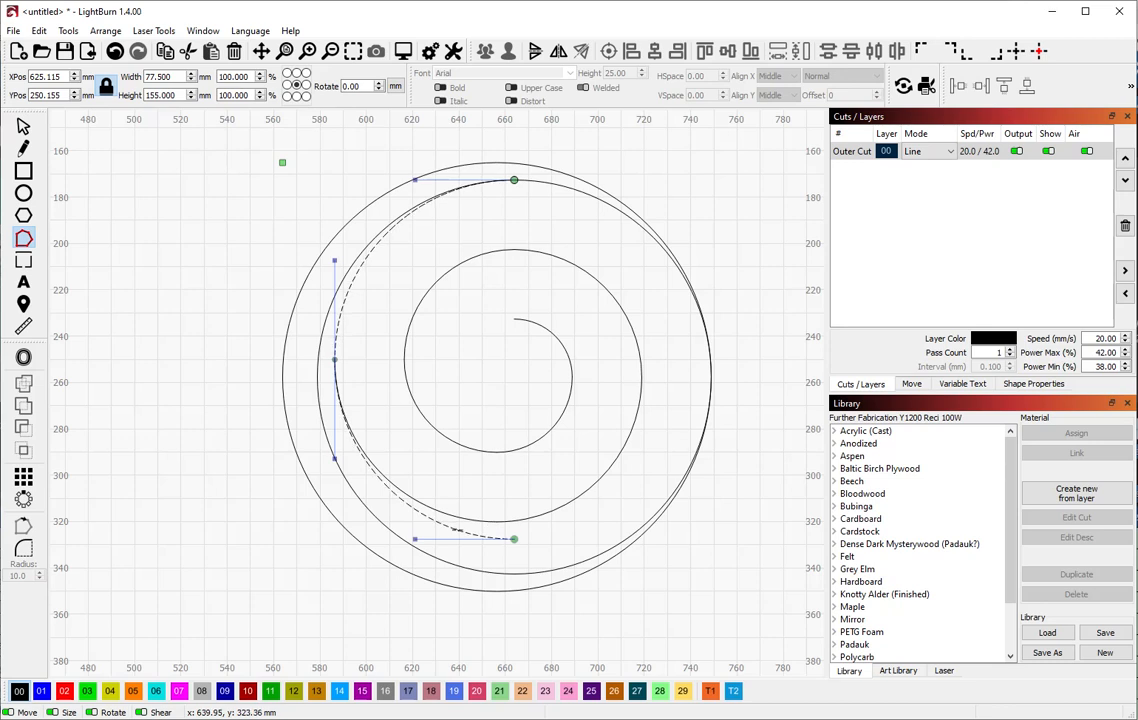
{"action": "key", "text": "d"}
{"action": "left_click", "coordinate": [557, 187]}
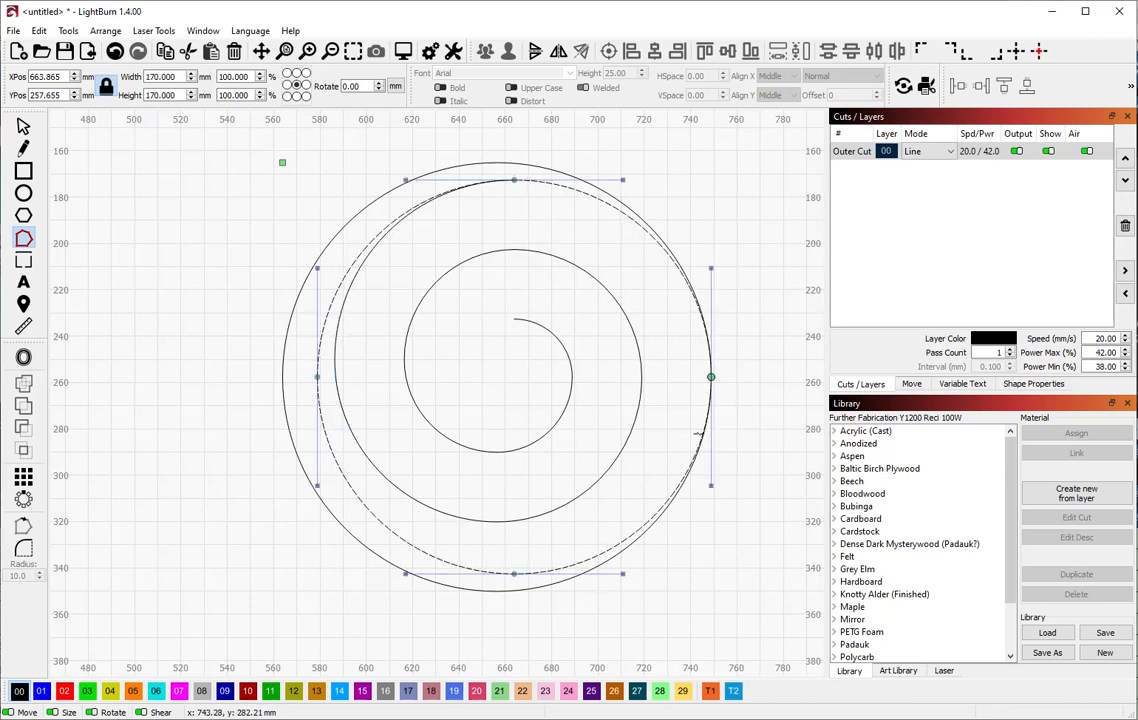
{"action": "key", "text": "d"}
{"action": "key", "text": "d"}
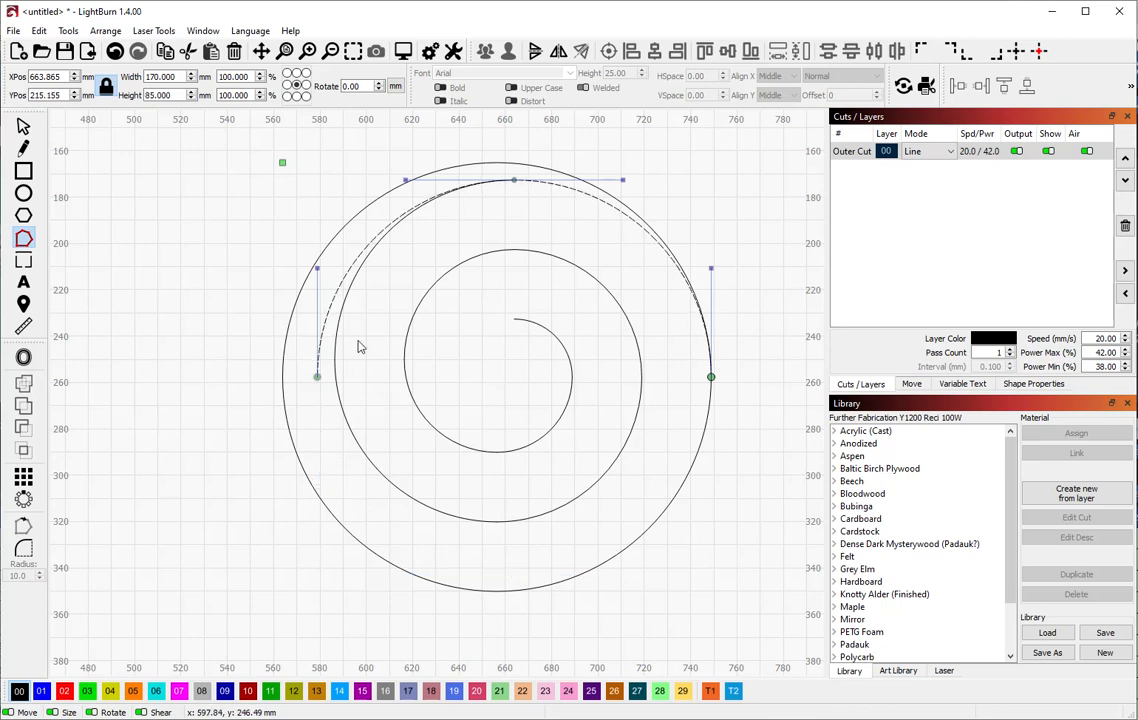
{"action": "key", "text": "d"}
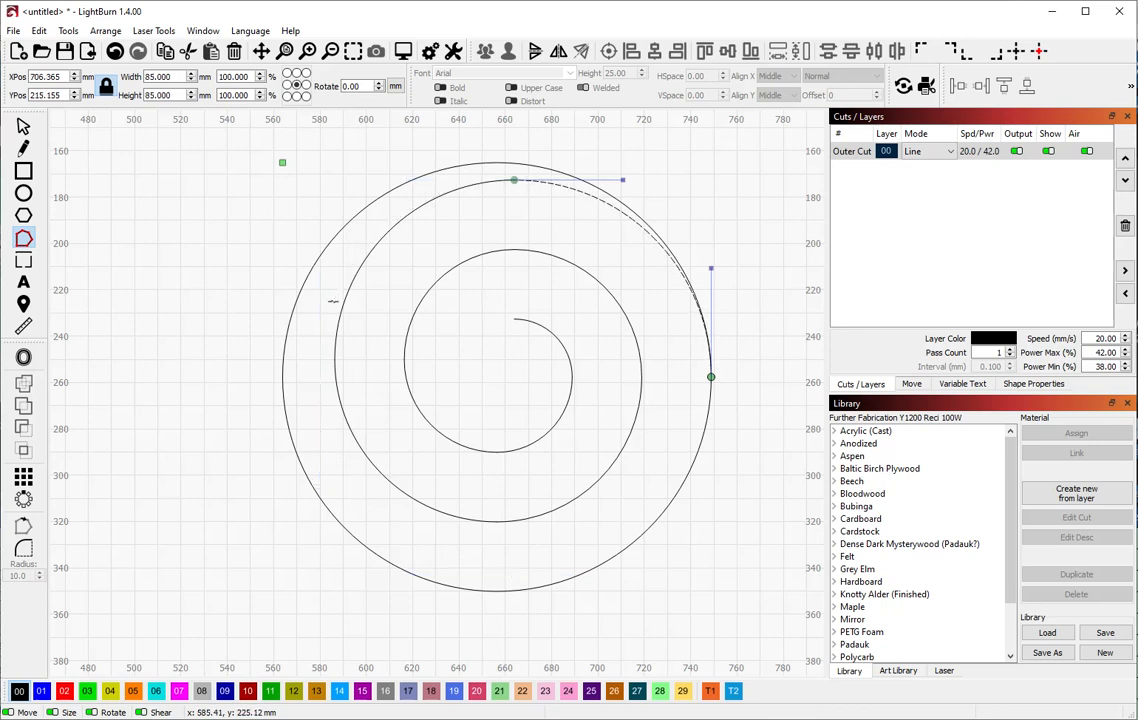
{"action": "left_click", "coordinate": [698, 447]}
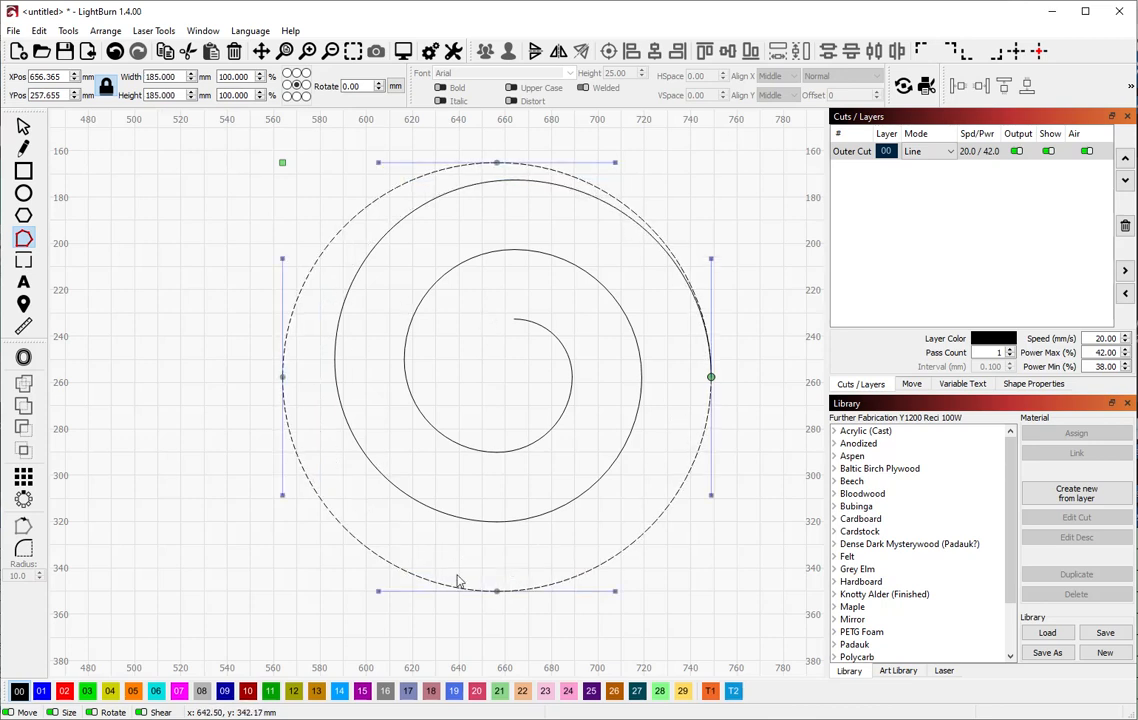
{"action": "key", "text": "d"}
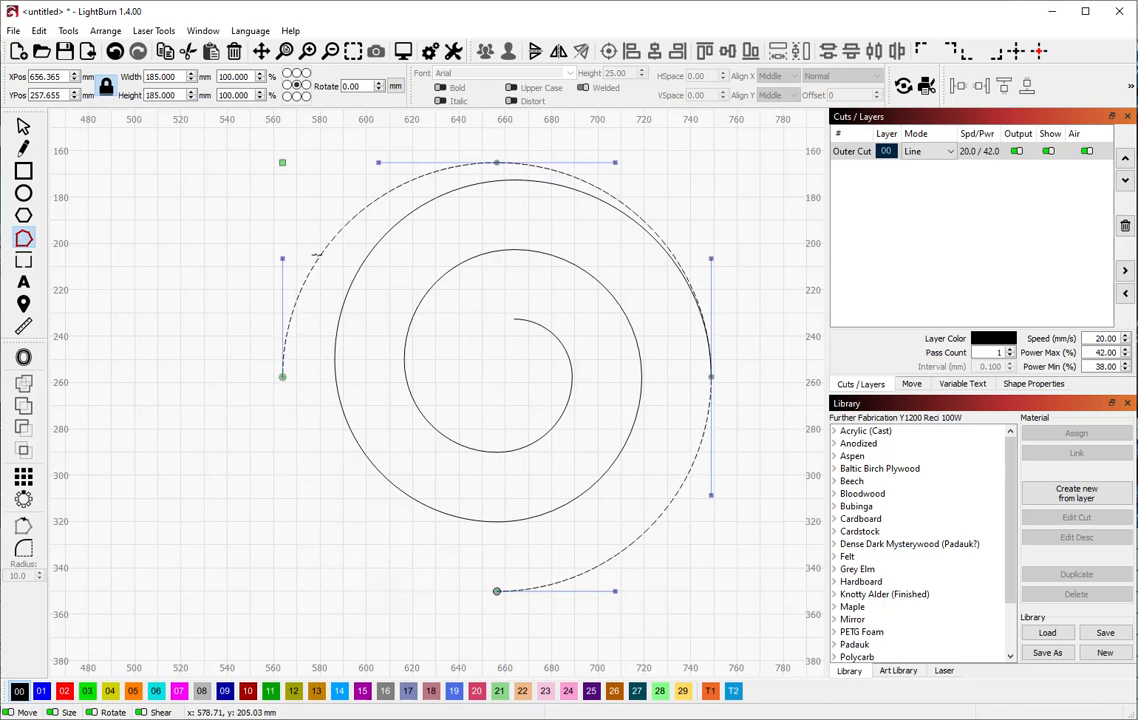
{"action": "key", "text": "d"}
{"action": "key", "text": "d"}
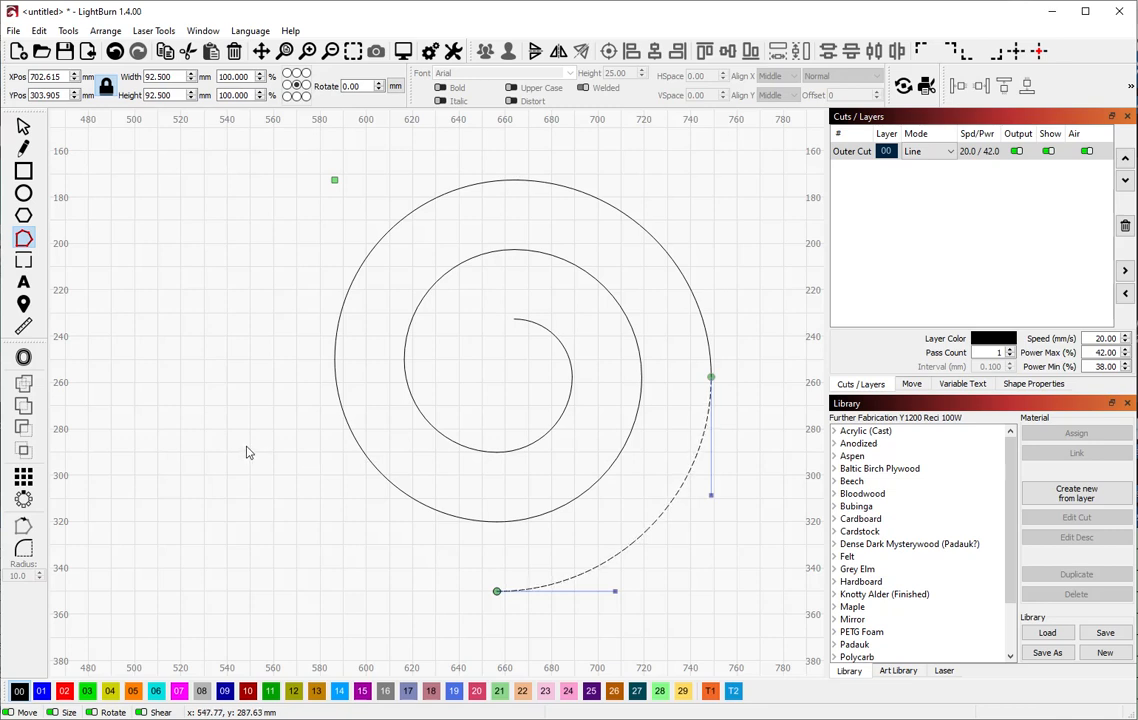
{"action": "left_click", "coordinate": [23, 125]}
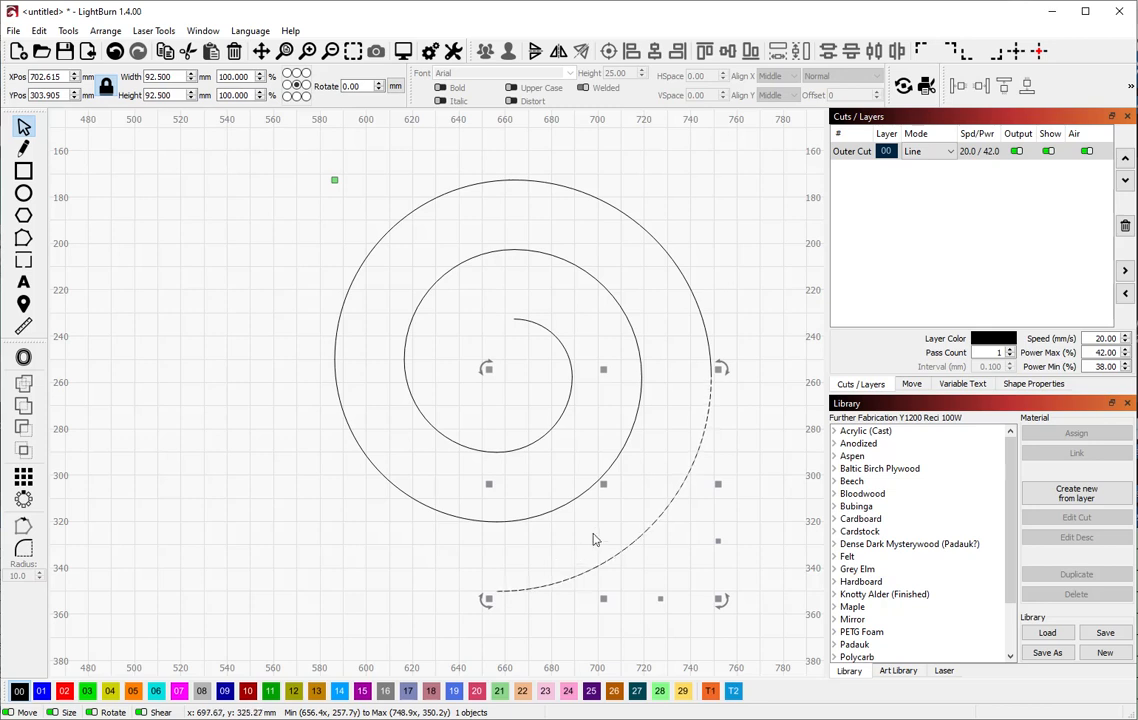
{"action": "key", "text": "ctrl+a"}
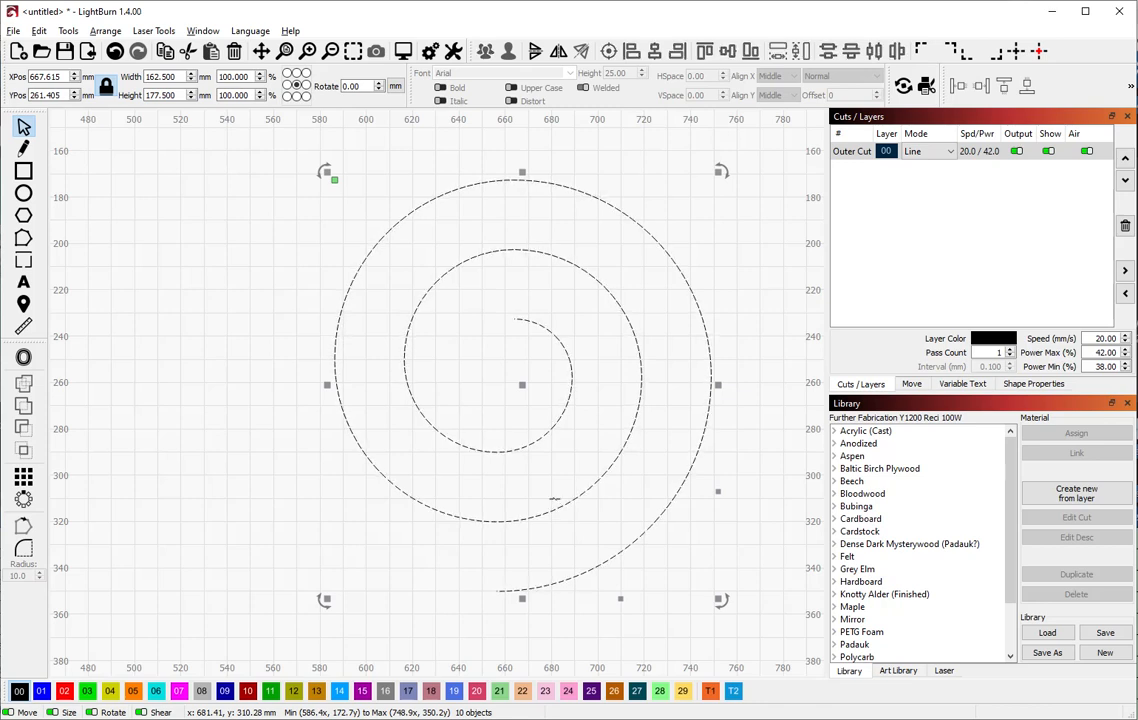
{"action": "left_click", "coordinate": [488, 419]}
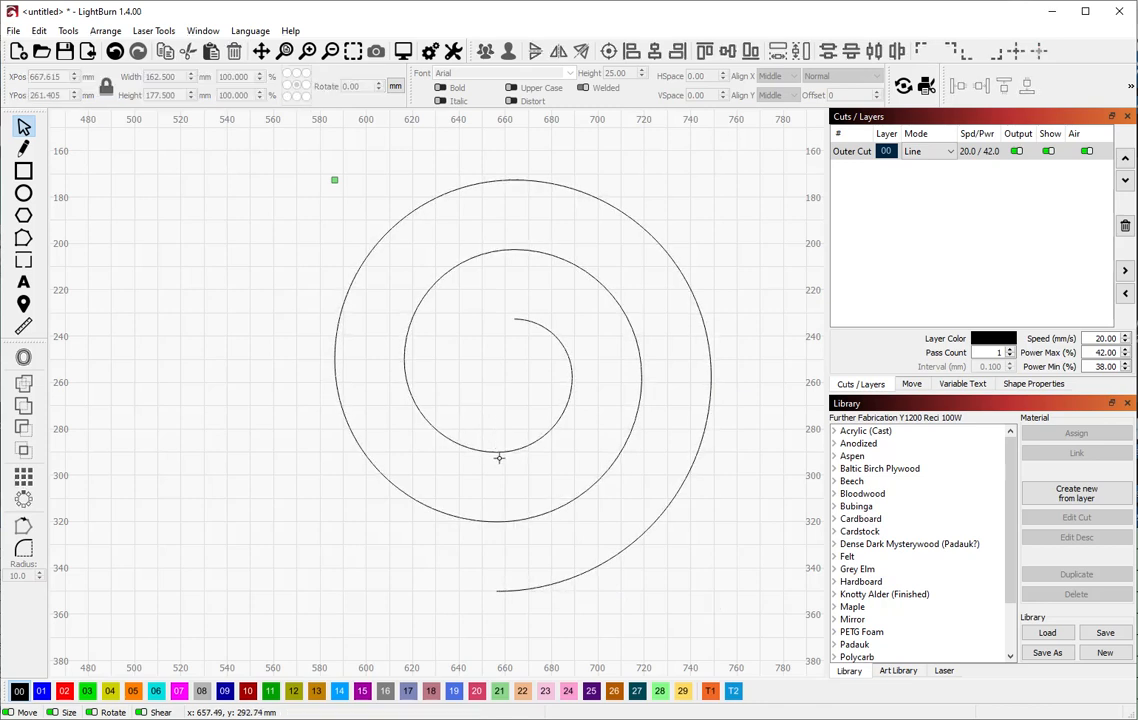
{"action": "left_click", "coordinate": [500, 452]}
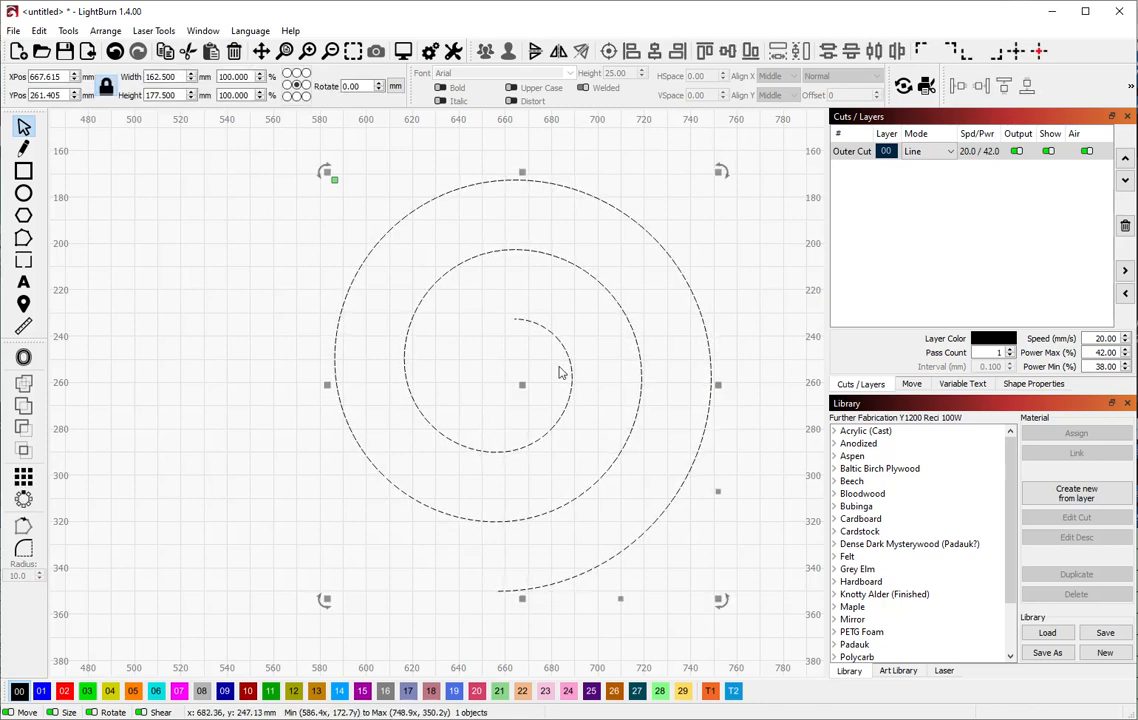
{"action": "left_click", "coordinate": [735, 692]}
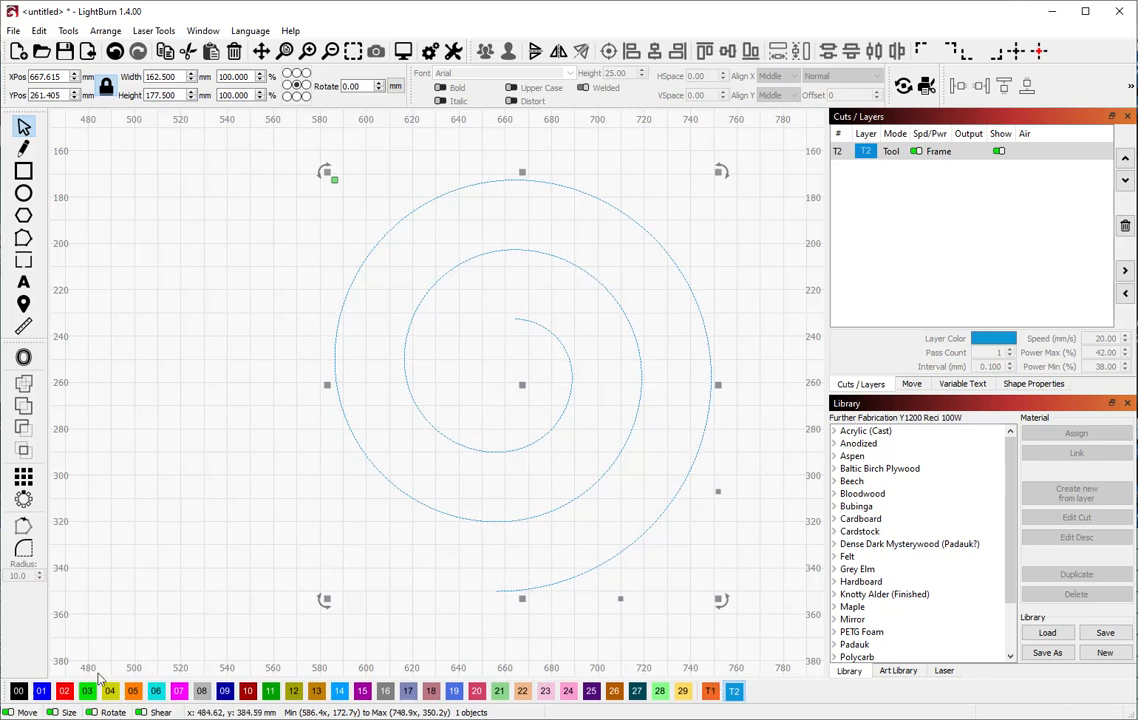
{"action": "left_click", "coordinate": [20, 690]}
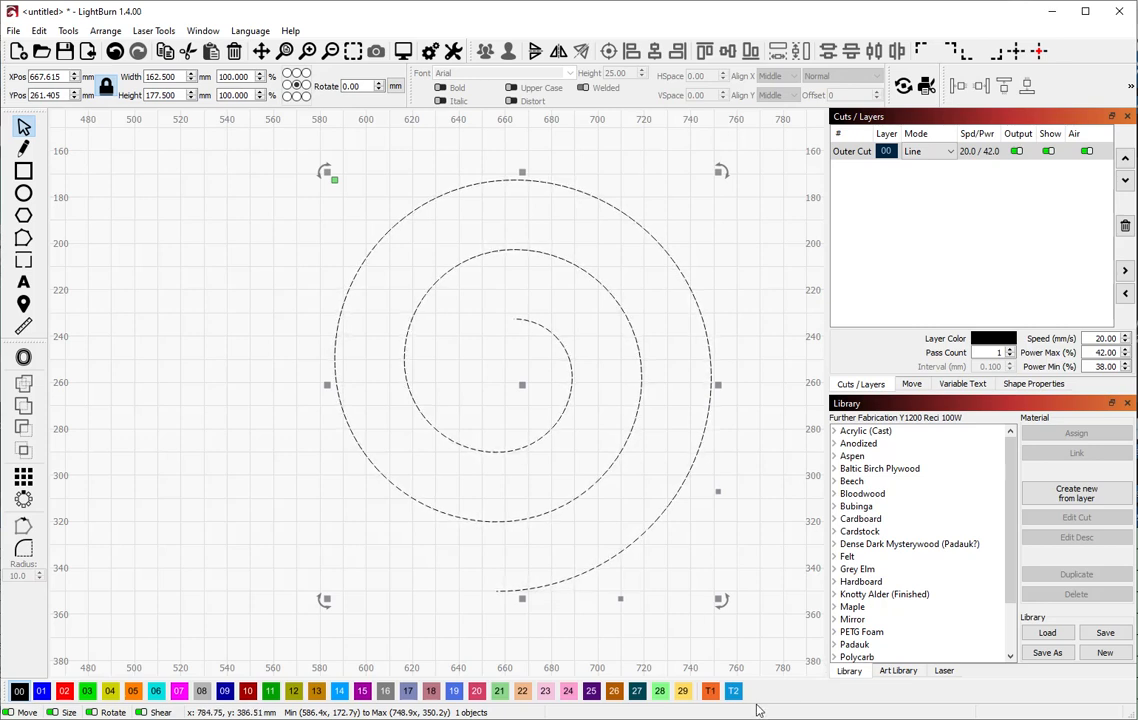
Set the spiral's Offset Distance to 14.5 after trying 15 and 14.9, moving the dialog aside
{"action": "left_click", "coordinate": [24, 360]}
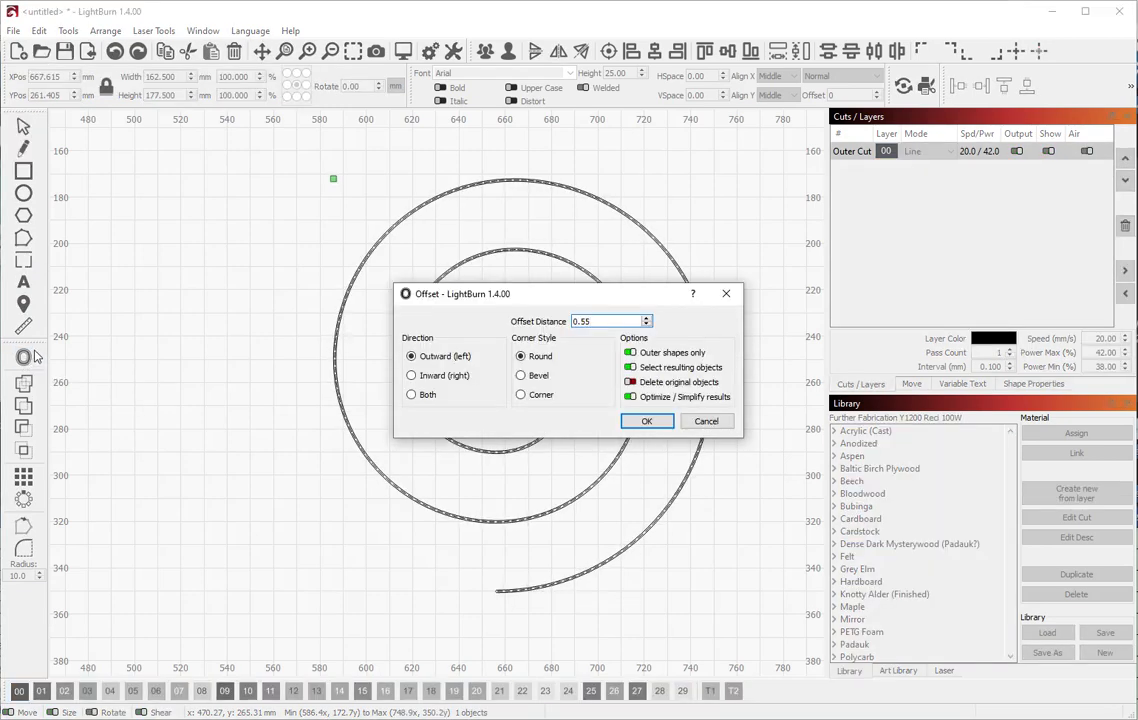
{"action": "double_click", "coordinate": [582, 321]}
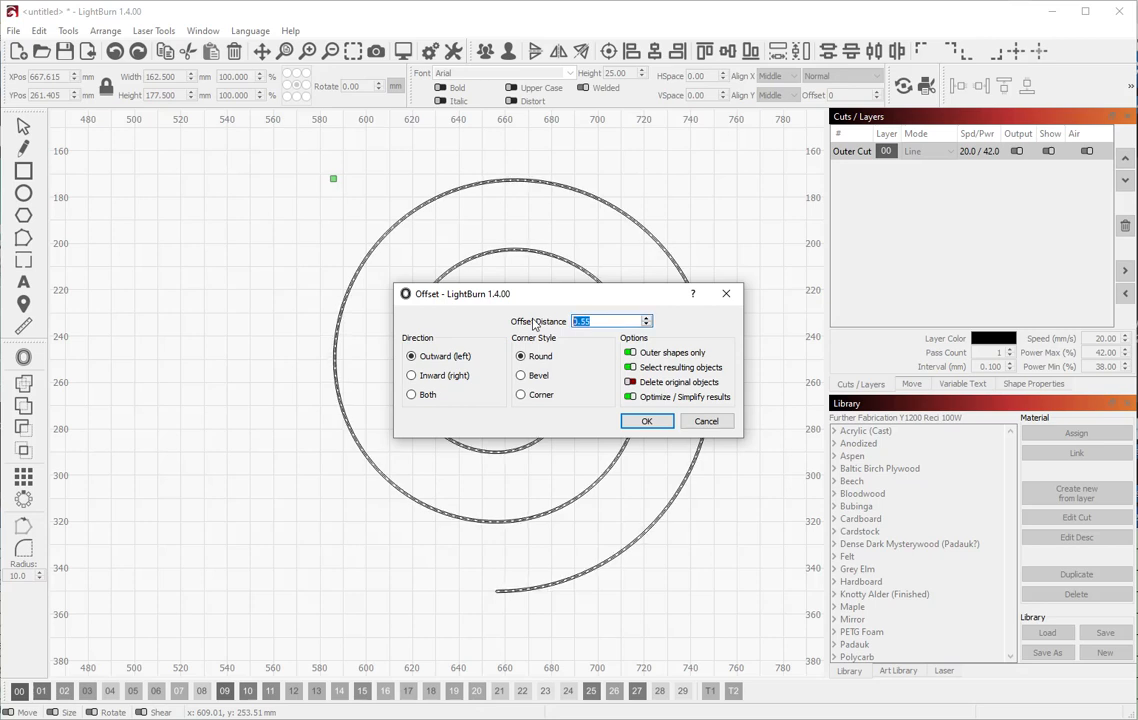
{"action": "type", "text": "1"}
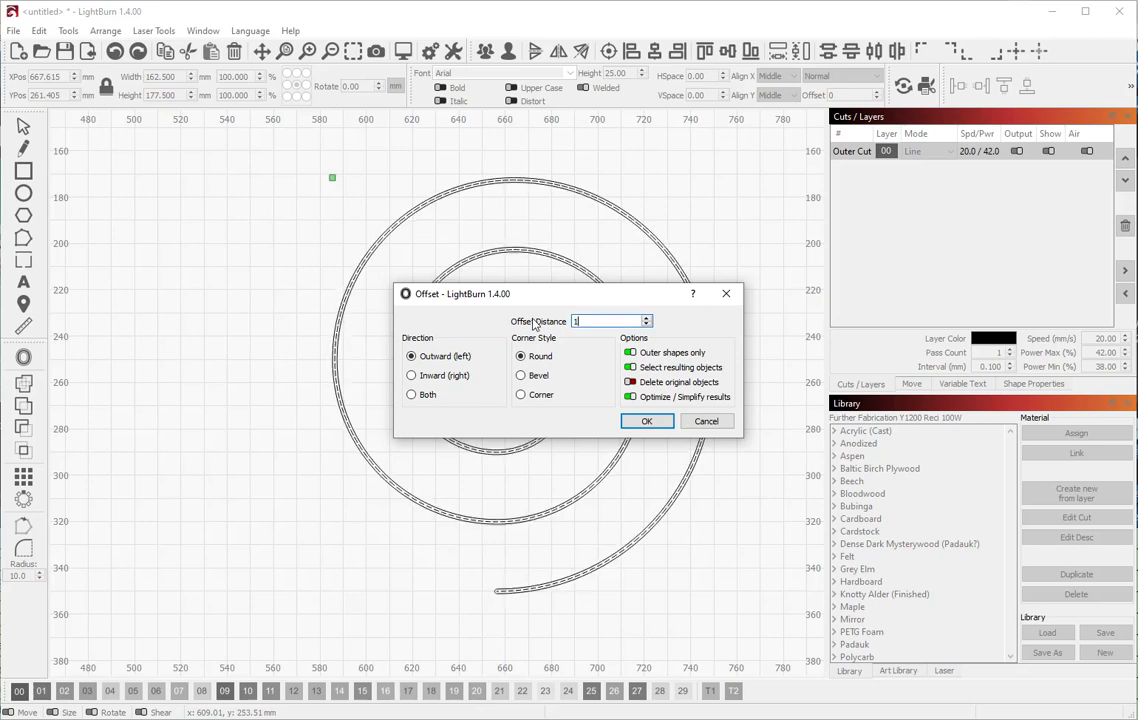
{"action": "type", "text": ".5"}
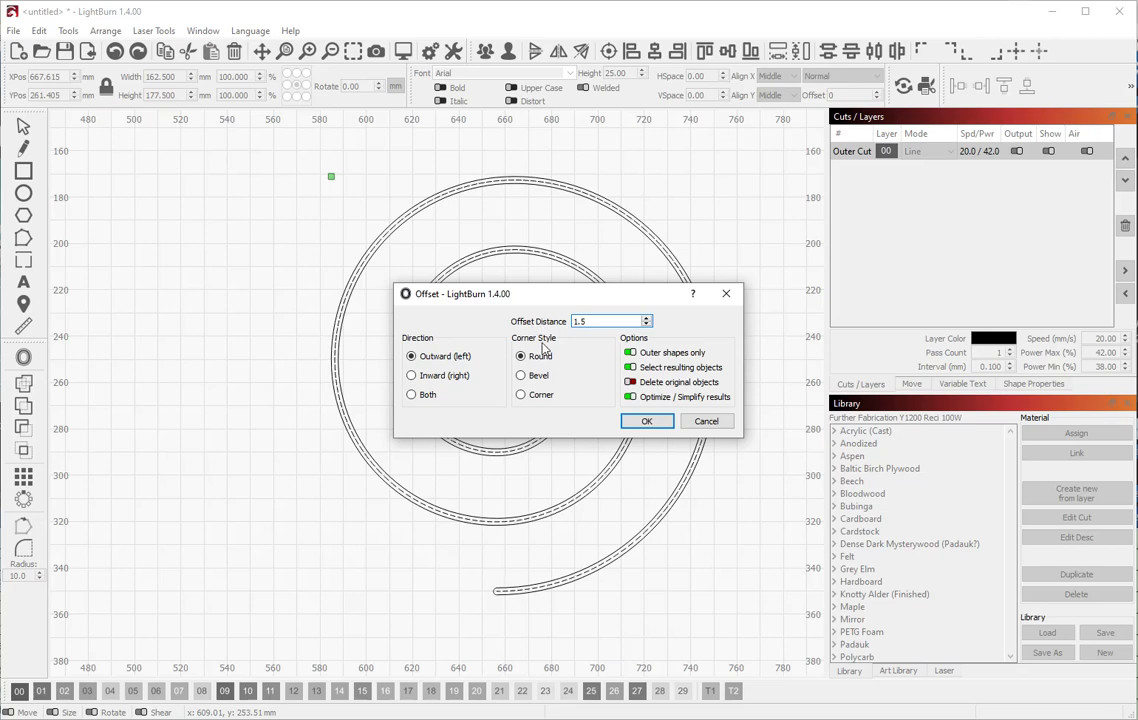
{"action": "key", "text": "BackSpace"}
{"action": "key", "text": "BackSpace"}
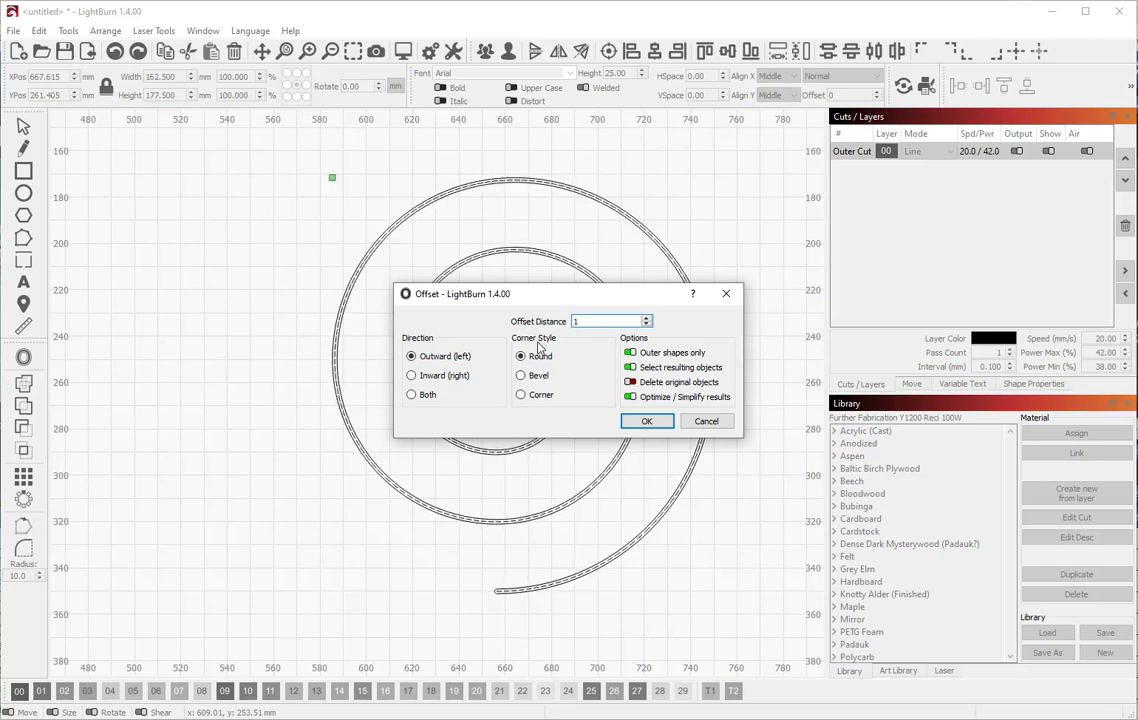
{"action": "type", "text": "5."}
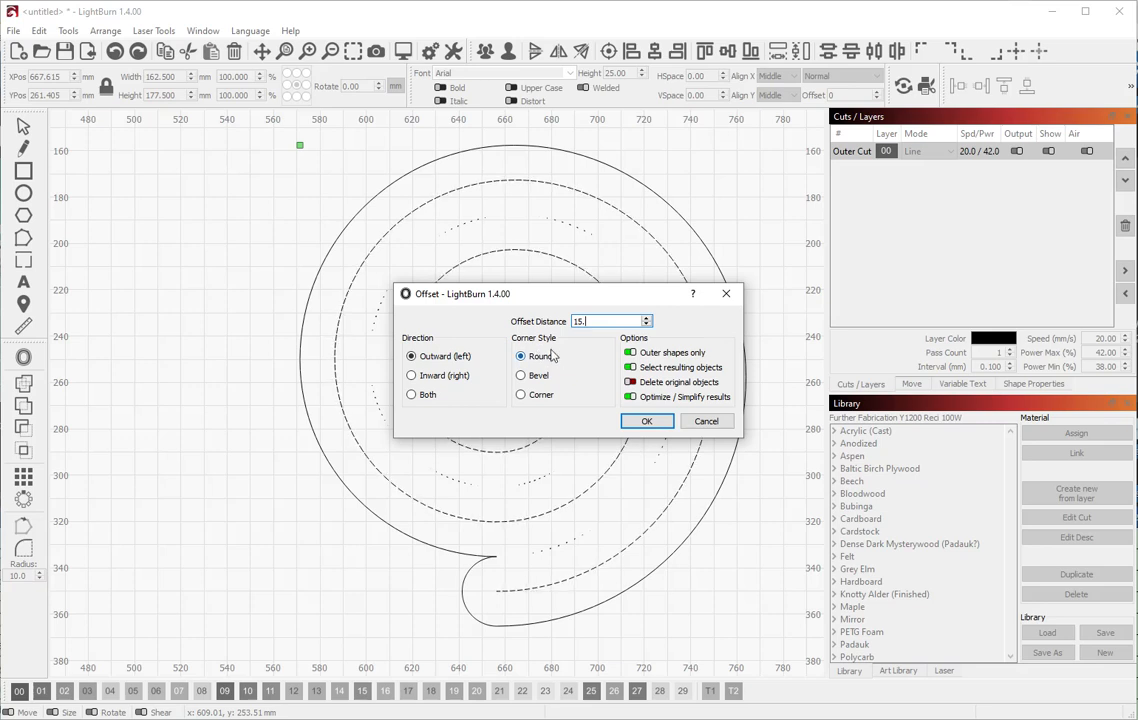
{"action": "key", "text": "BackSpace"}
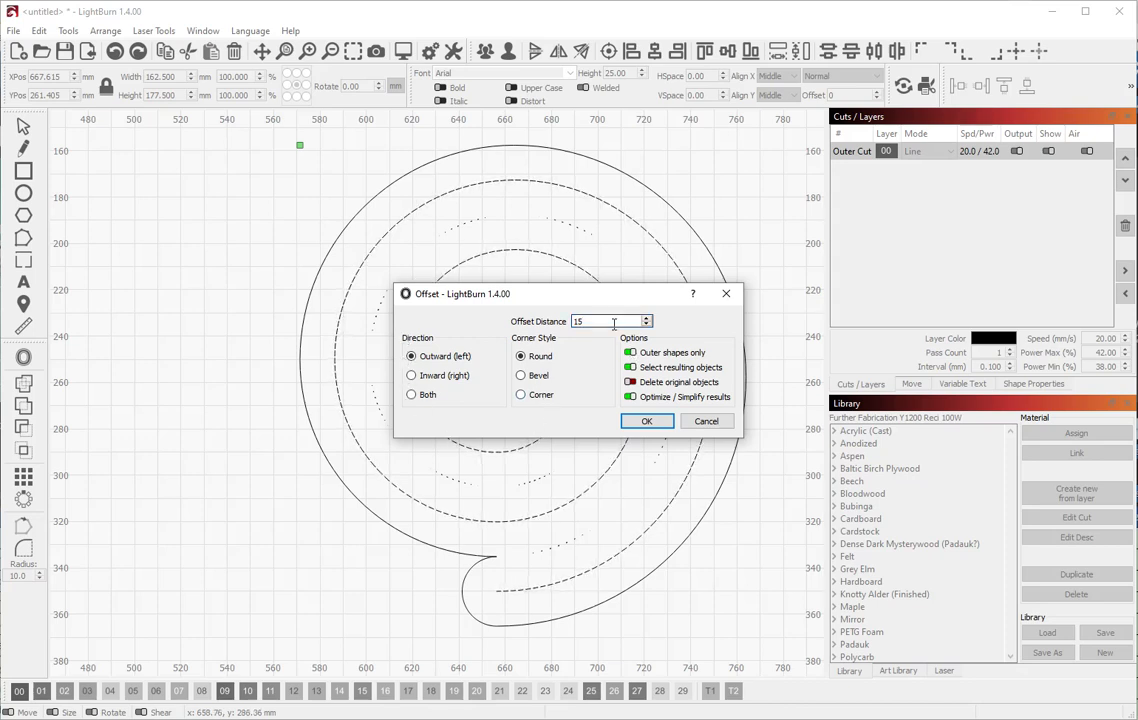
{"action": "left_click_drag", "start_coordinate": [572, 298], "coordinate": [897, 313]}
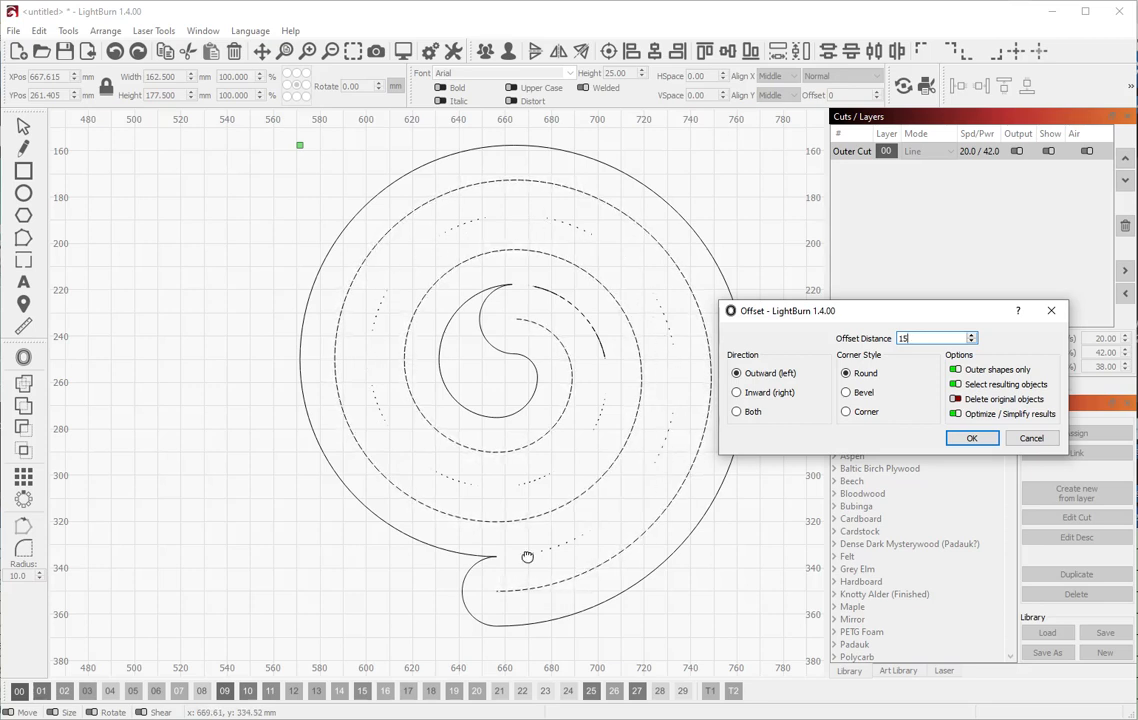
{"action": "double_click", "coordinate": [903, 338]}
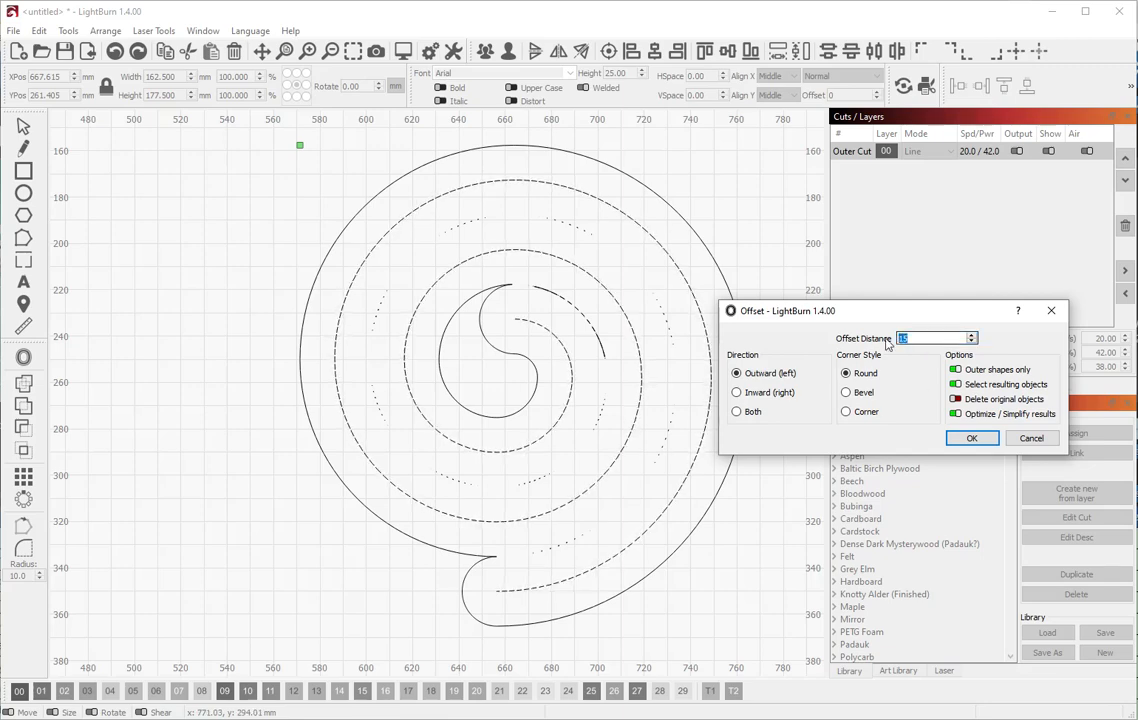
{"action": "type", "text": "1"}
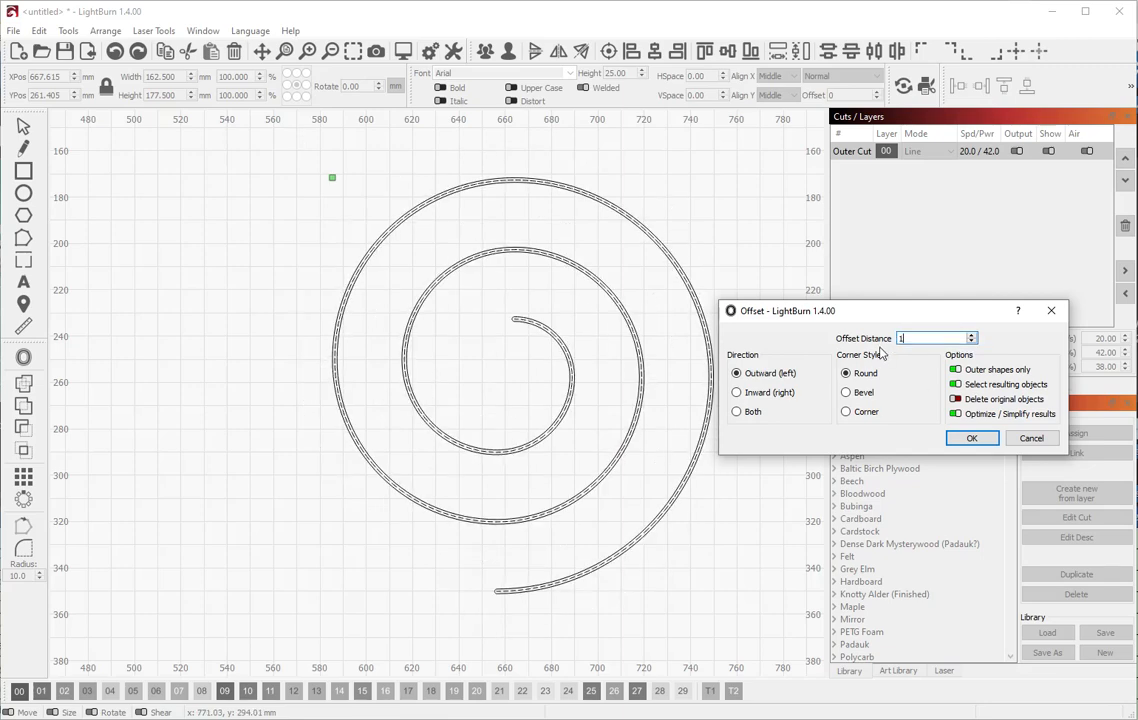
{"action": "type", "text": "4."}
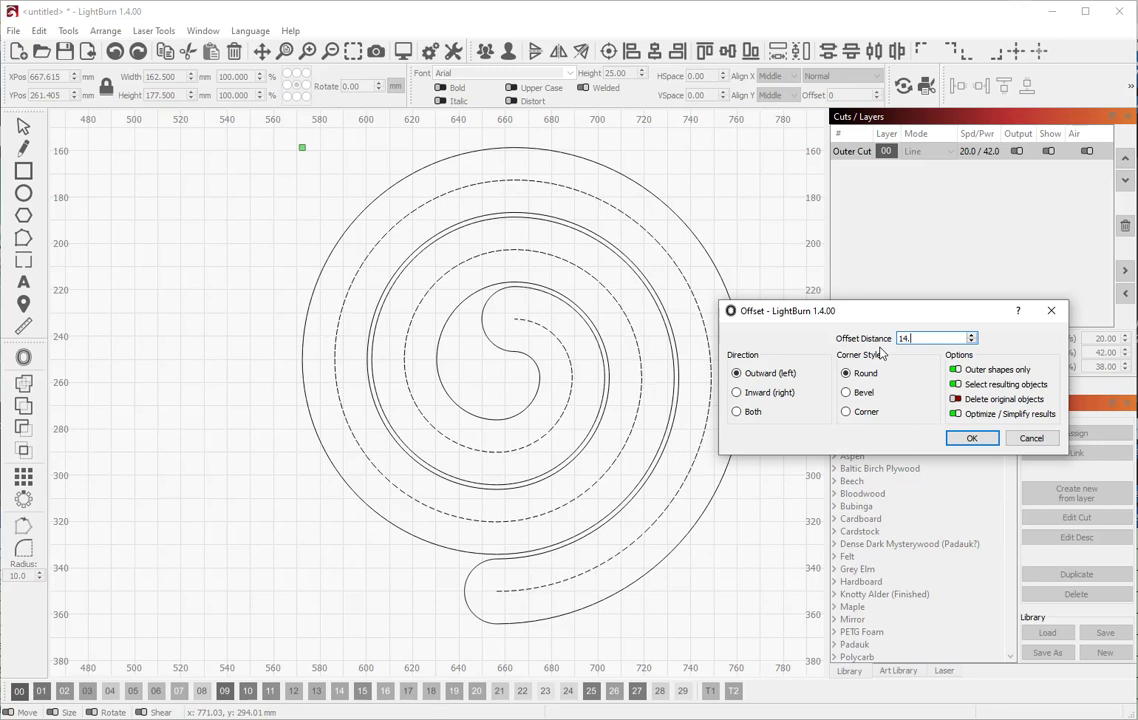
{"action": "type", "text": "9"}
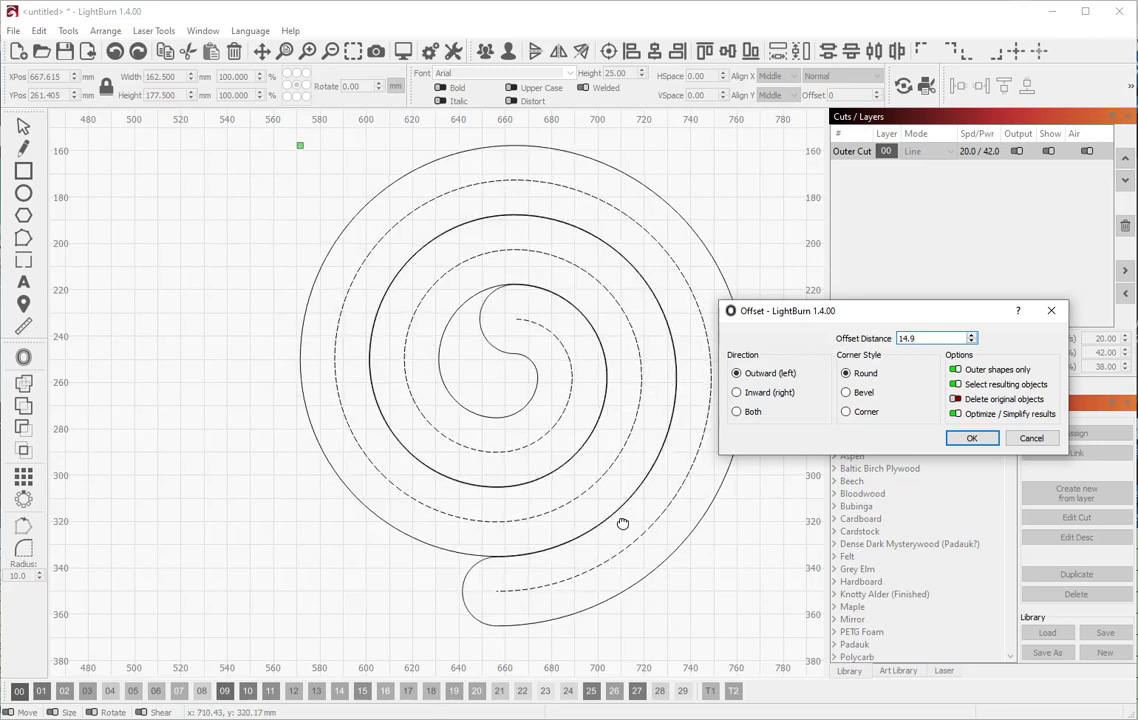
{"action": "key", "text": "BackSpace"}
{"action": "type", "text": "3"}
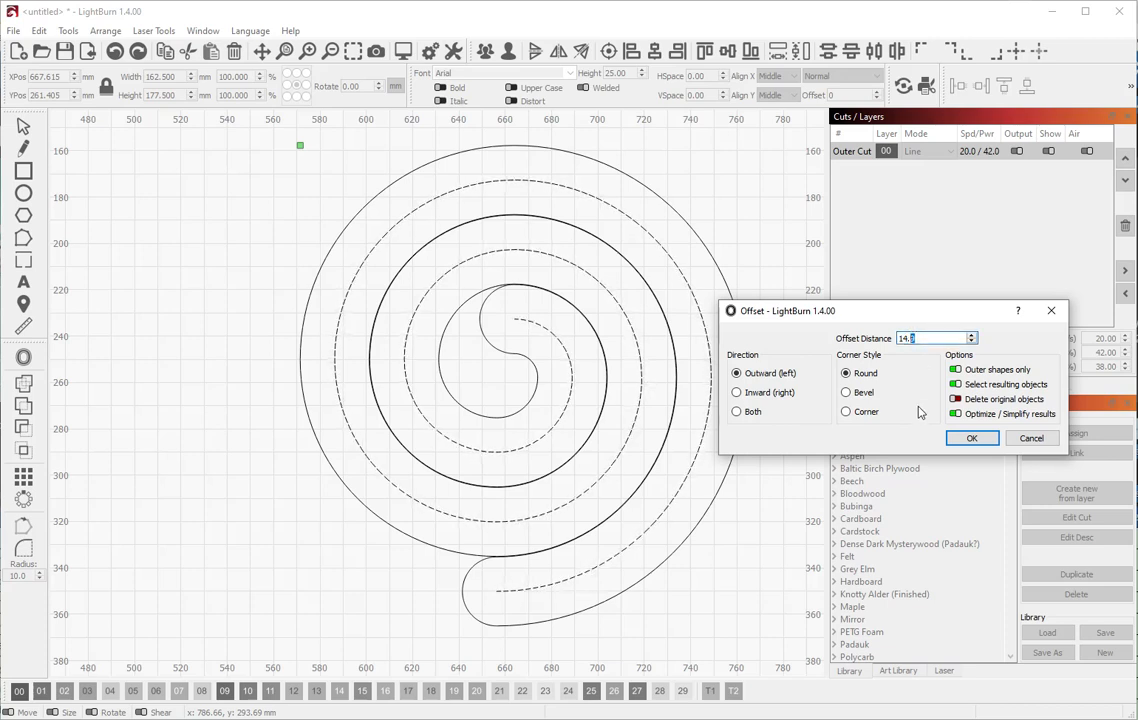
{"action": "type", "text": "5"}
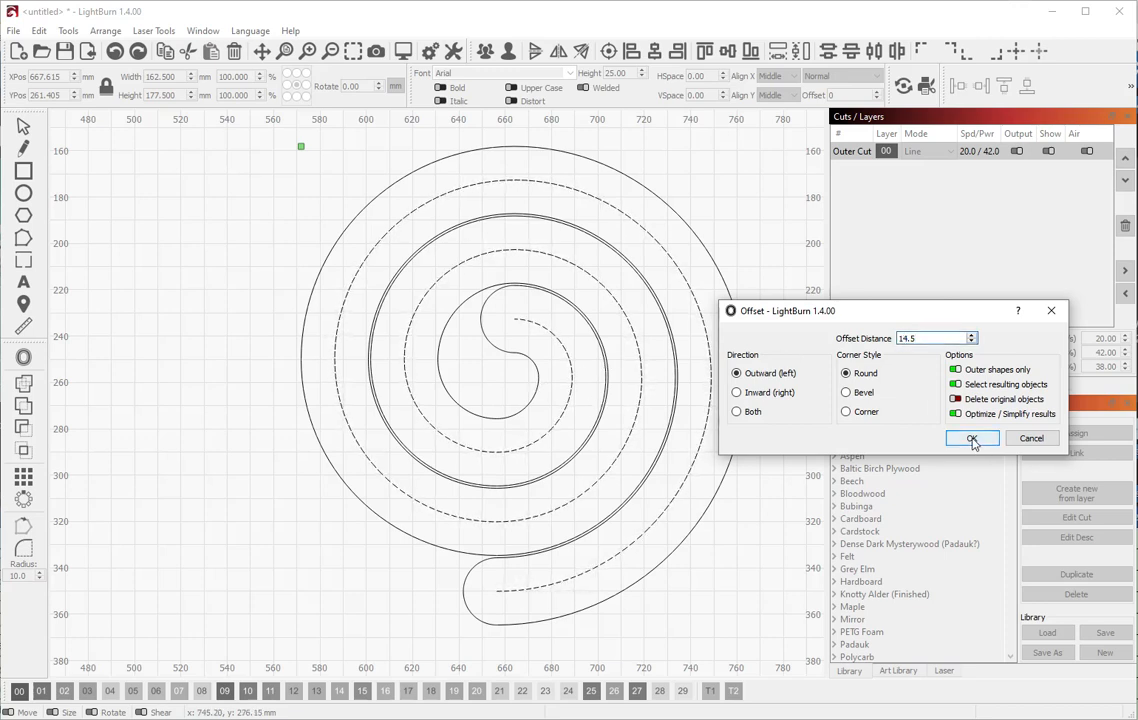
{"action": "left_click", "coordinate": [847, 411]}
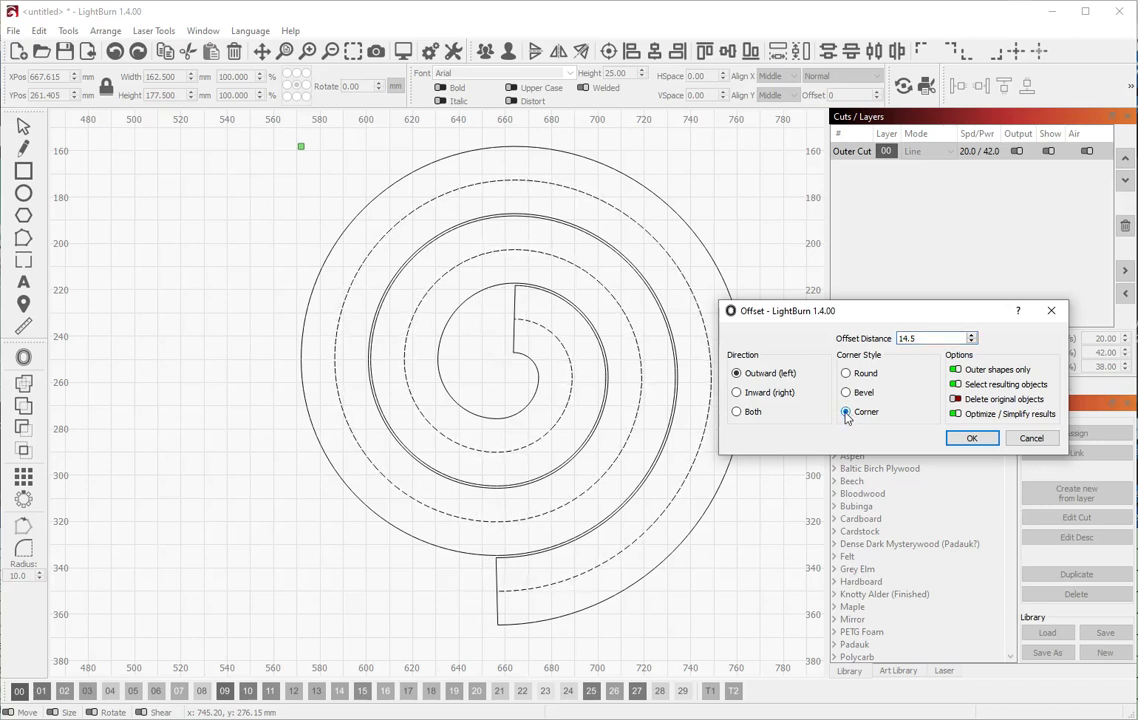
{"action": "left_click", "coordinate": [847, 373]}
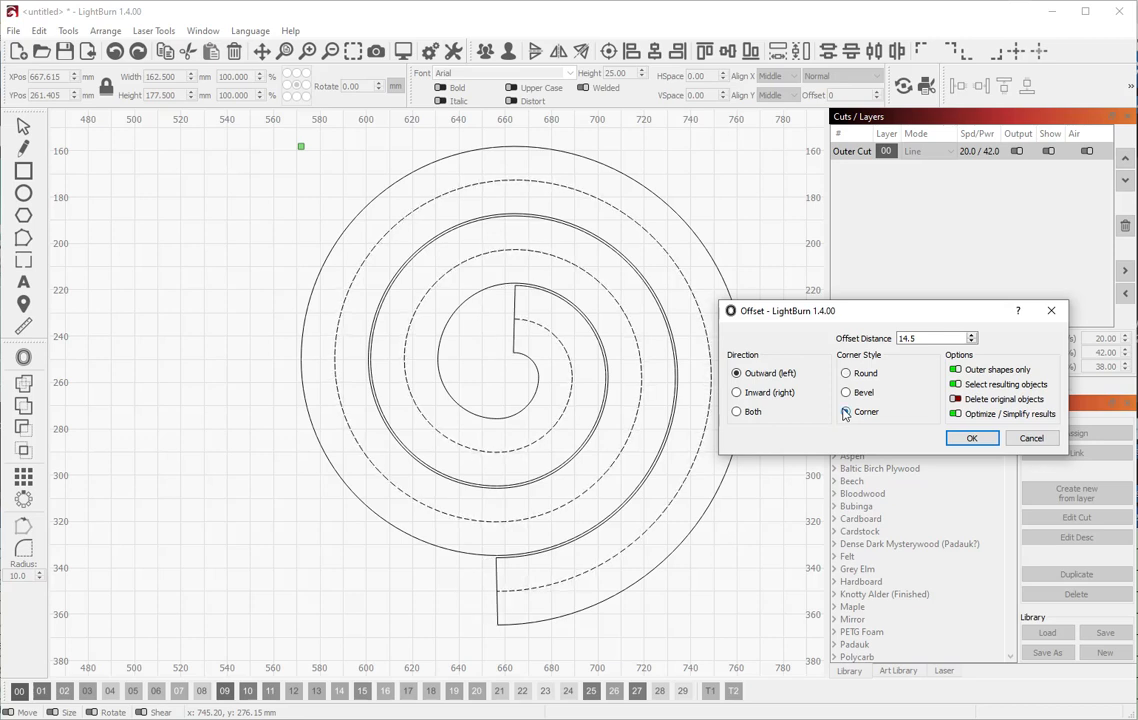
{"action": "left_click", "coordinate": [847, 373]}
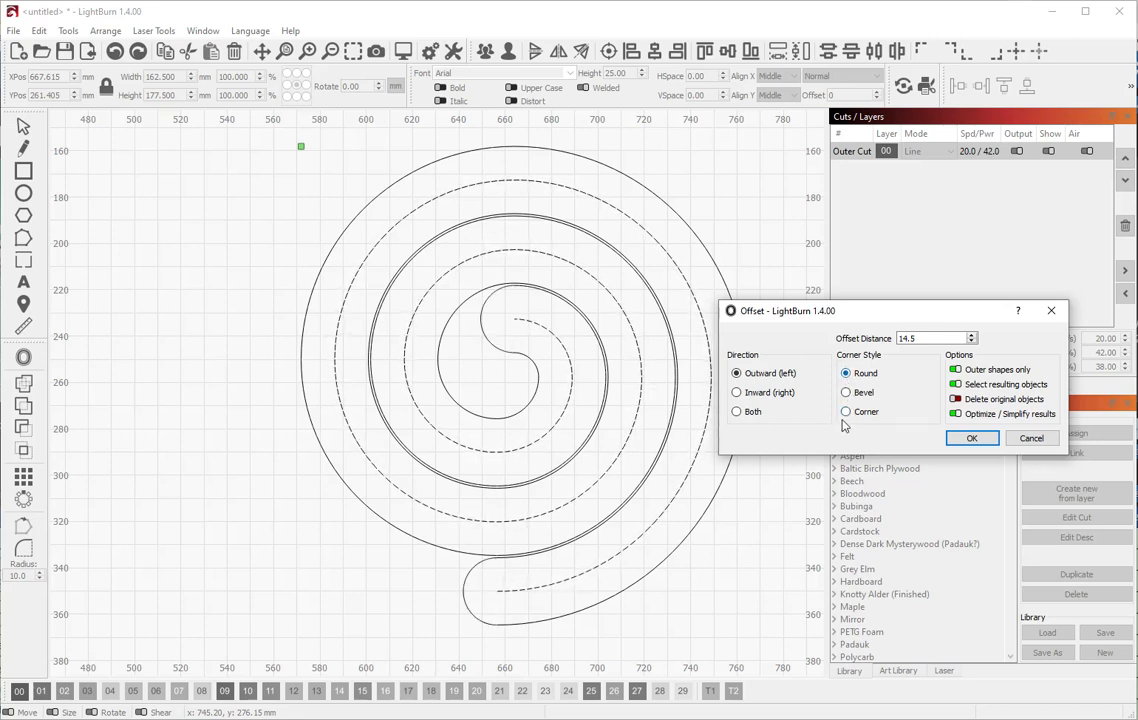
{"action": "left_click", "coordinate": [846, 413]}
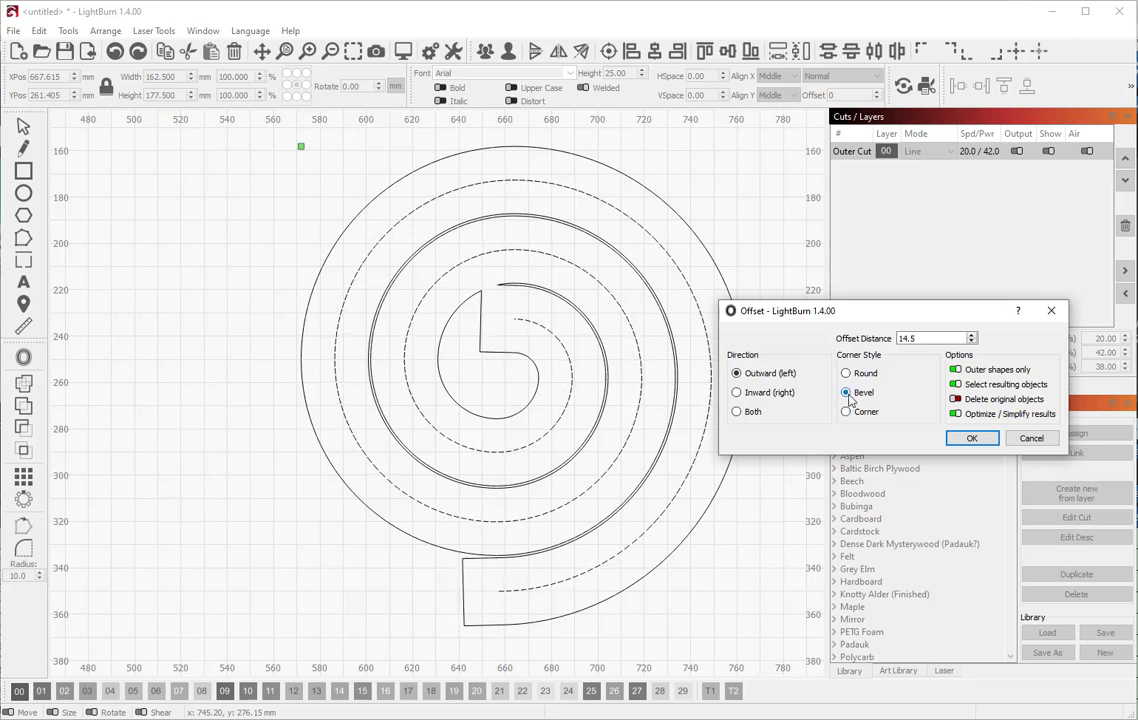
{"action": "left_click", "coordinate": [847, 373]}
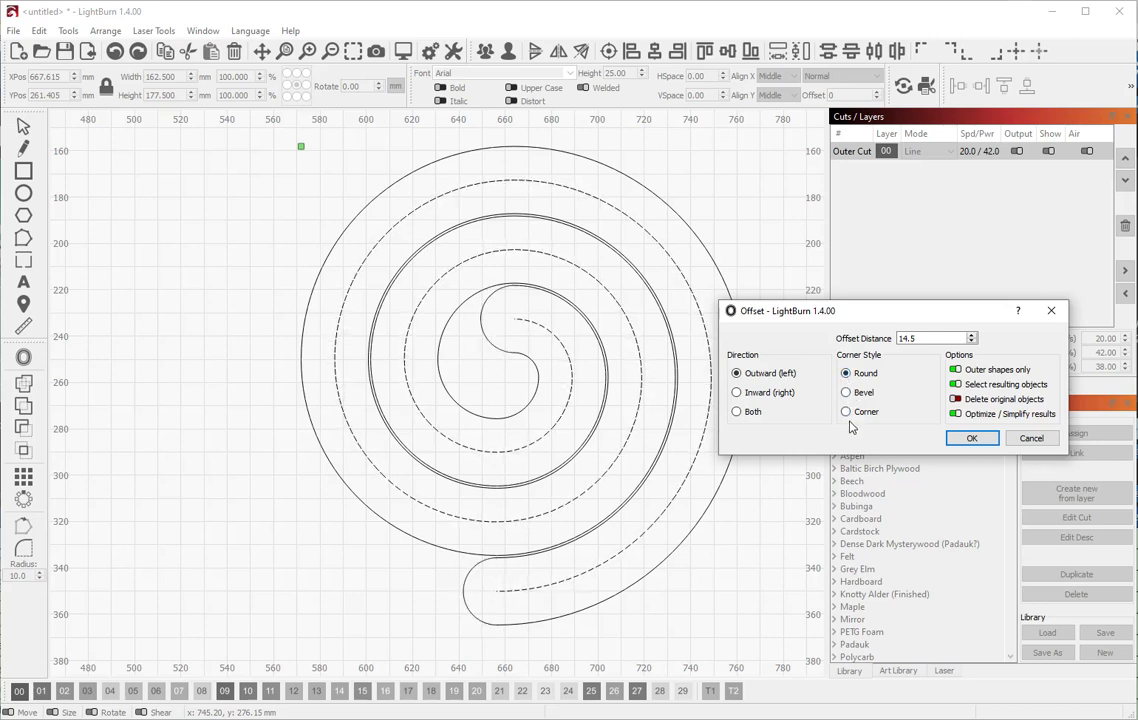
{"action": "left_click", "coordinate": [846, 413]}
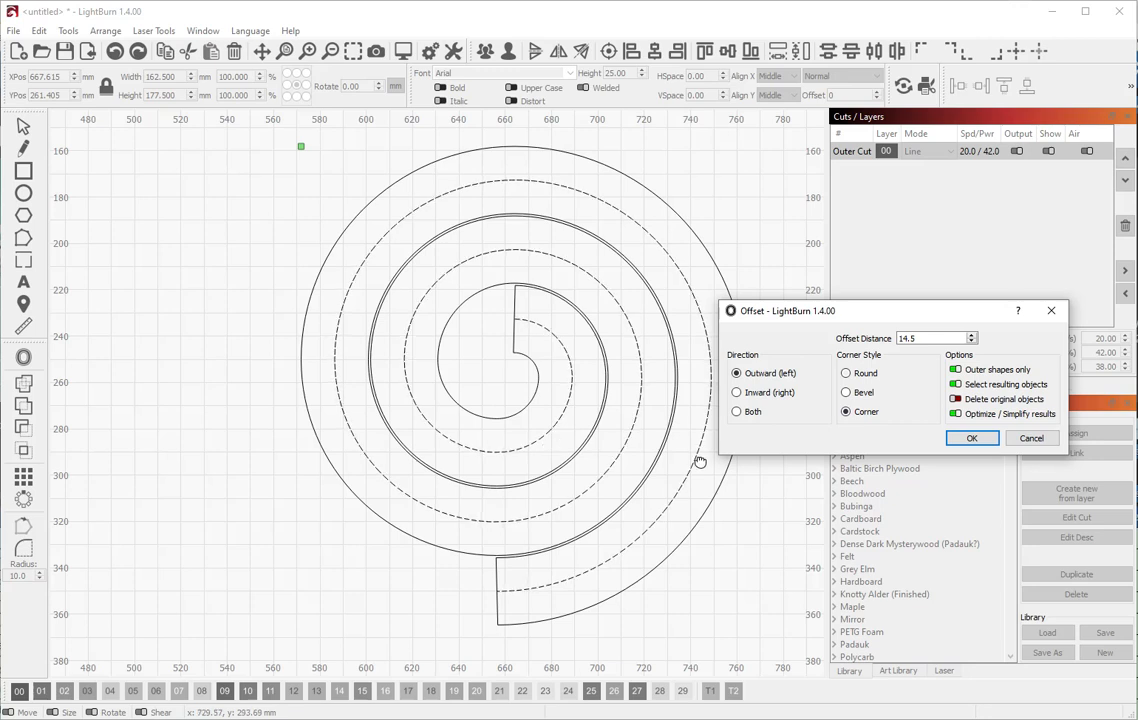
{"action": "left_click", "coordinate": [846, 373]}
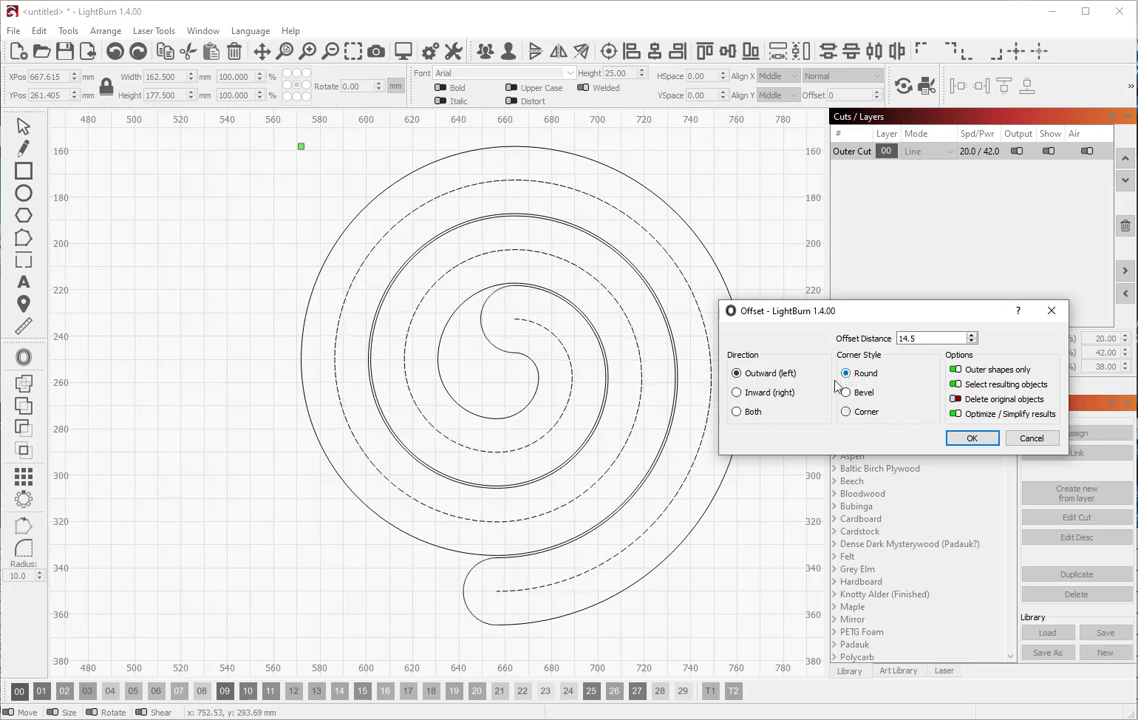
{"action": "left_click", "coordinate": [738, 394]}
{"action": "left_click", "coordinate": [737, 374]}
{"action": "left_click", "coordinate": [737, 393]}
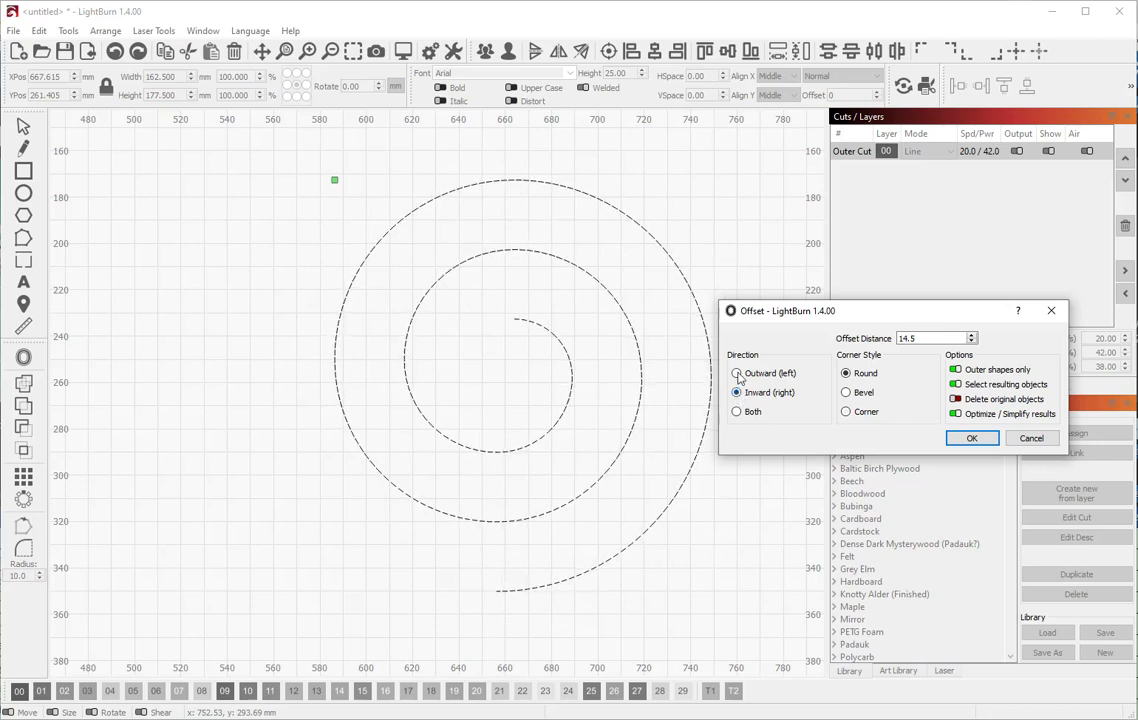
{"action": "left_click", "coordinate": [737, 374]}
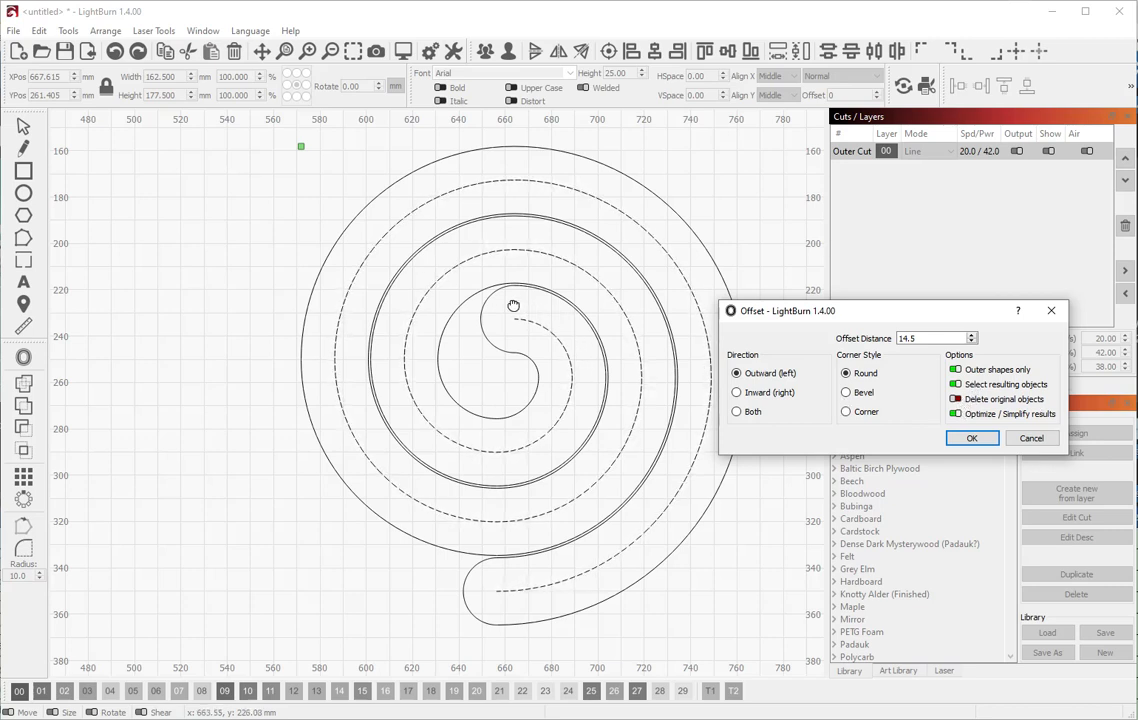
Apply the 14.5 mm offset outline and move the dashed guide spiral onto layer T2
{"action": "left_click", "coordinate": [975, 440]}
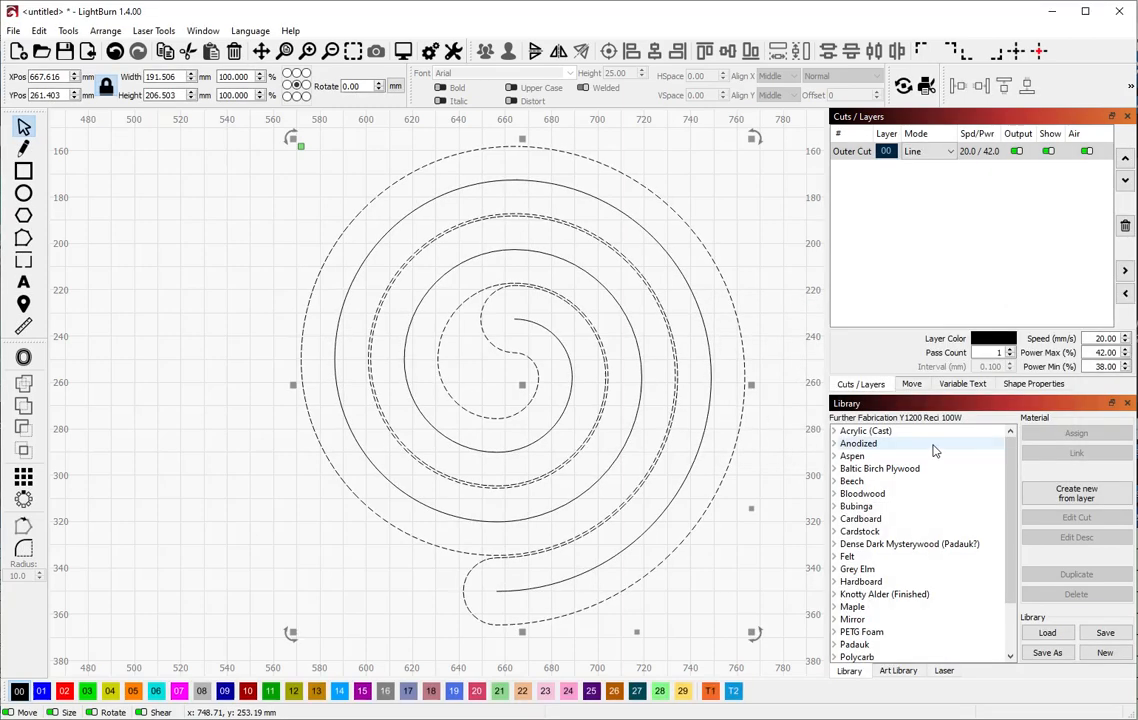
{"action": "left_click", "coordinate": [760, 488]}
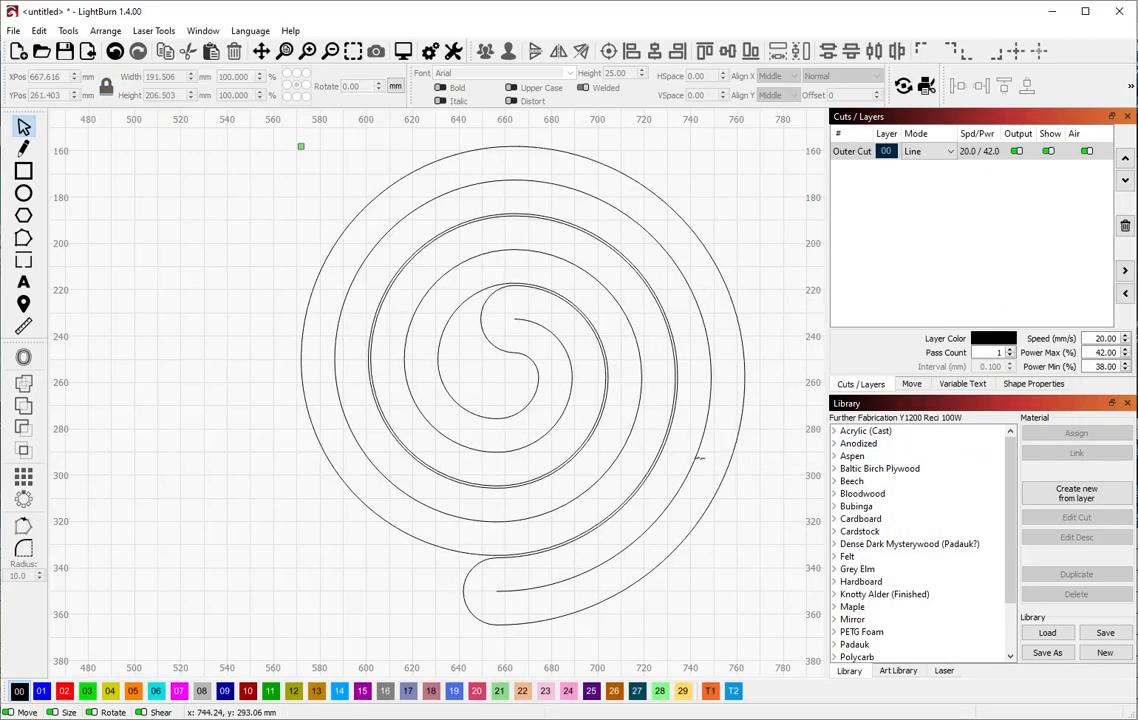
{"action": "left_click", "coordinate": [695, 457]}
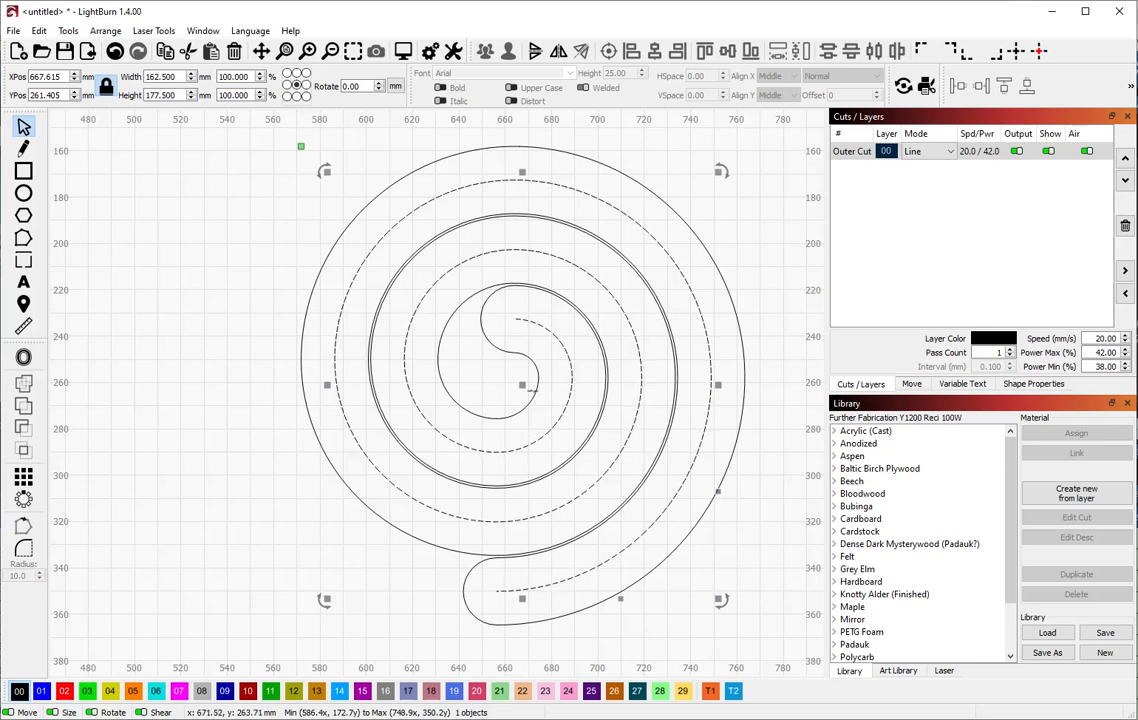
{"action": "left_click", "coordinate": [734, 691]}
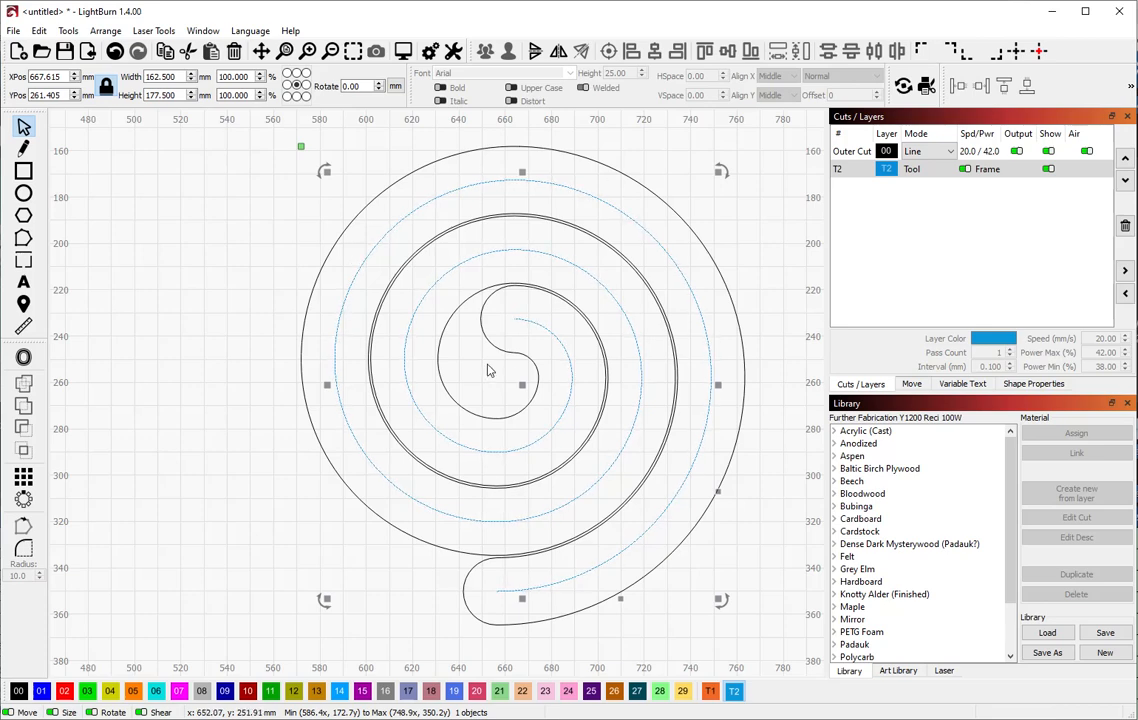
{"action": "scroll", "coordinate": [495, 357], "scroll_direction": "down", "scroll_amount": 2}
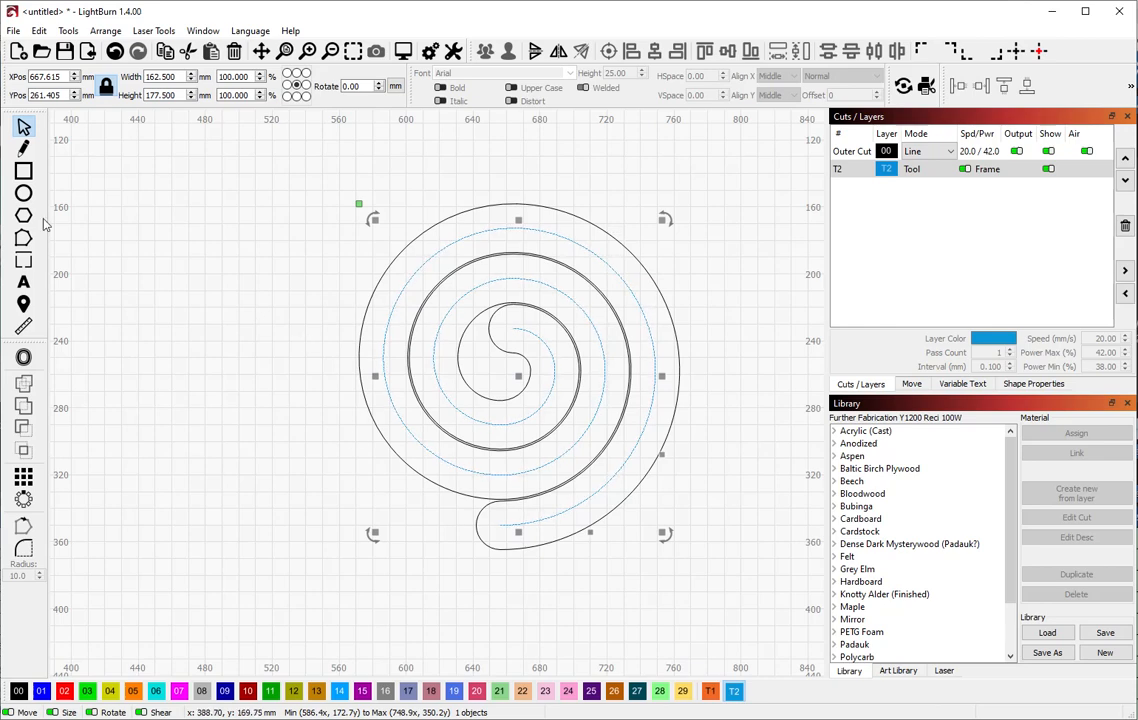
Make T1 the layer for new shapes, leaving the guide spiral on T2
{"action": "left_click", "coordinate": [25, 195]}
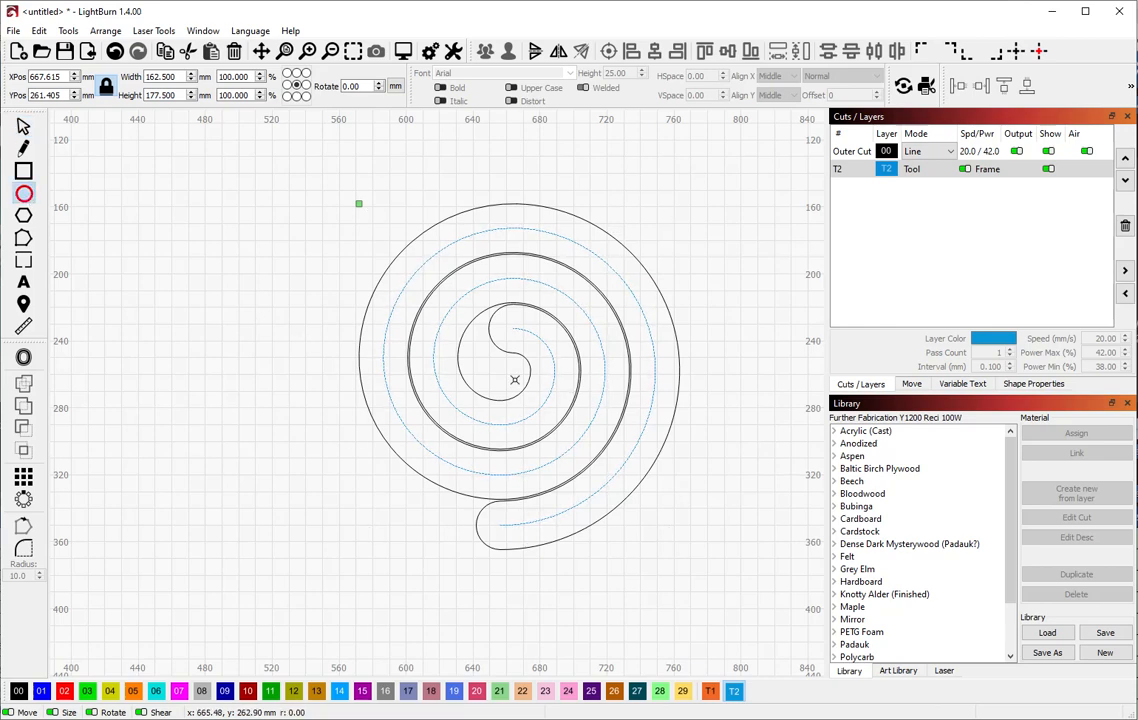
{"action": "left_click", "coordinate": [711, 692]}
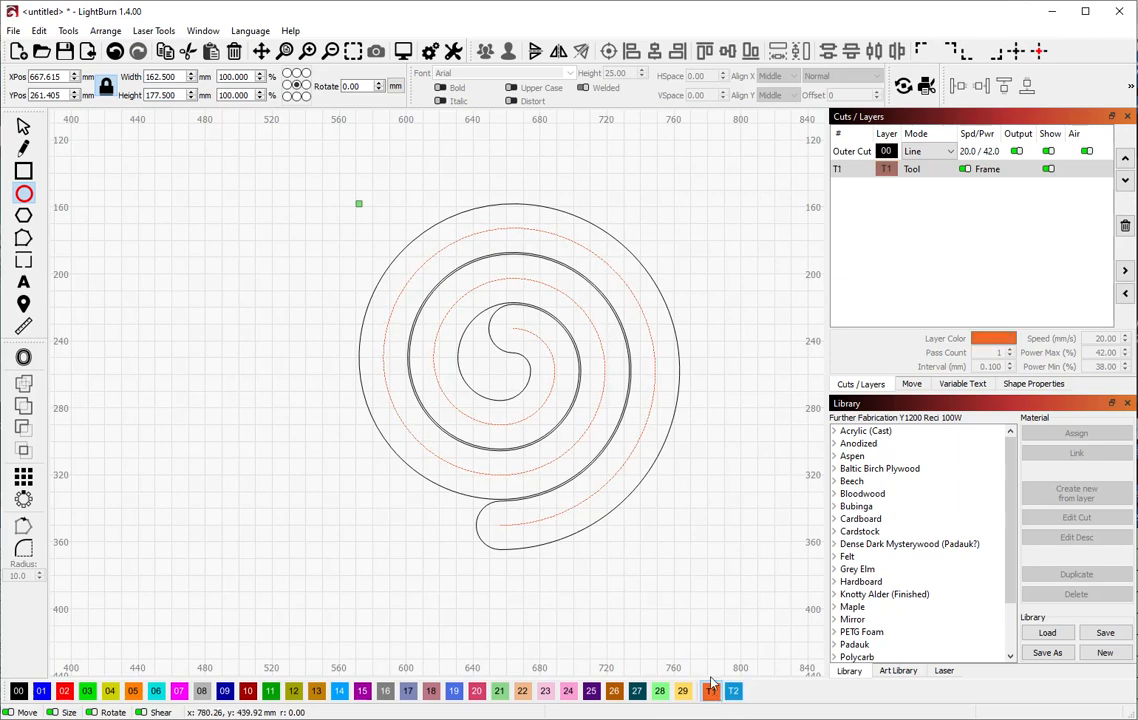
{"action": "left_click", "coordinate": [733, 690]}
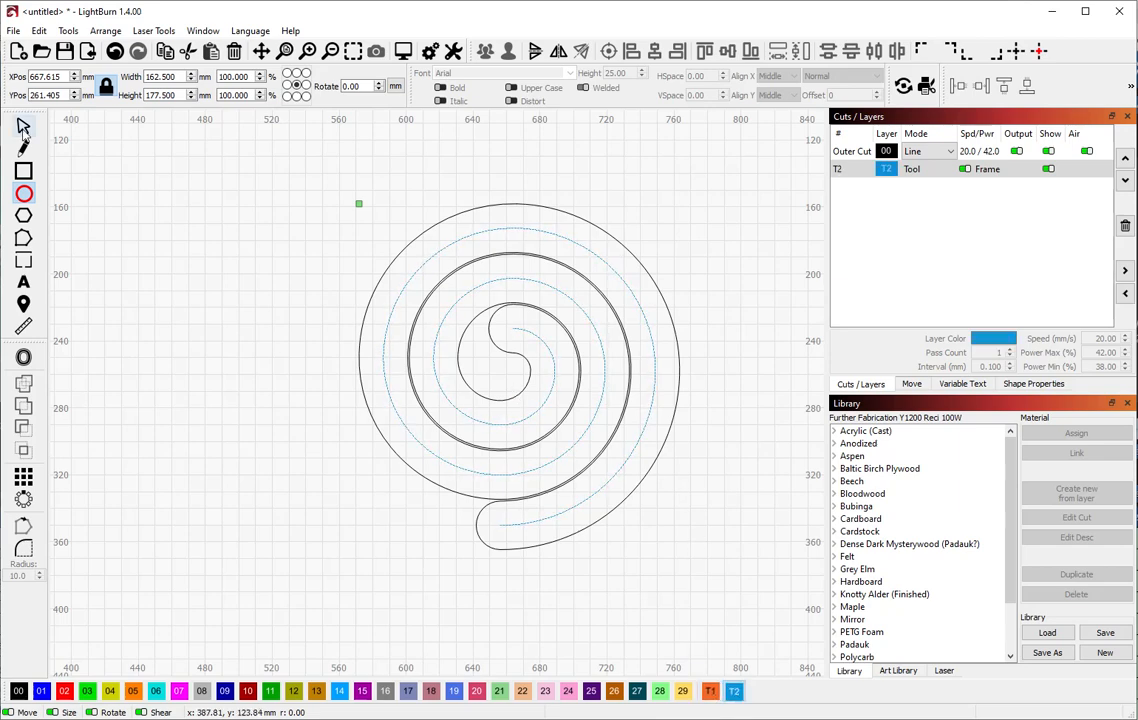
{"action": "left_click", "coordinate": [22, 126]}
{"action": "left_click", "coordinate": [170, 268]}
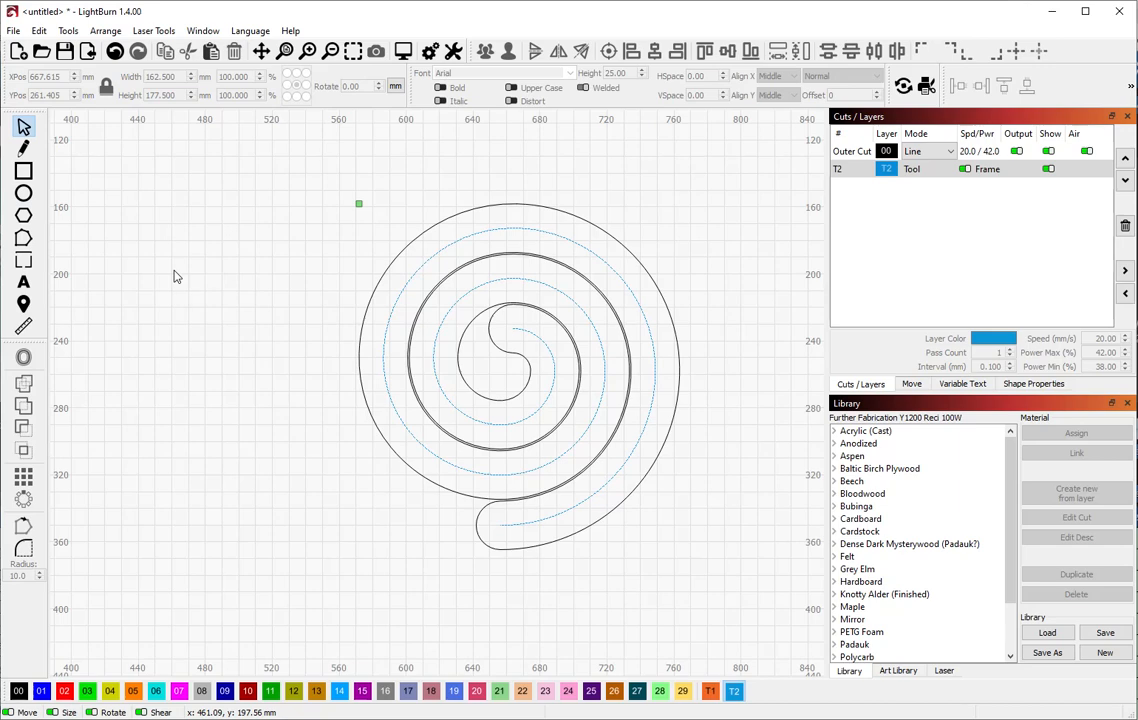
{"action": "left_click", "coordinate": [710, 691]}
Draw a circle about 274 mm across from the spiral's centre, replacing a too-small first attempt
{"action": "left_click", "coordinate": [23, 193]}
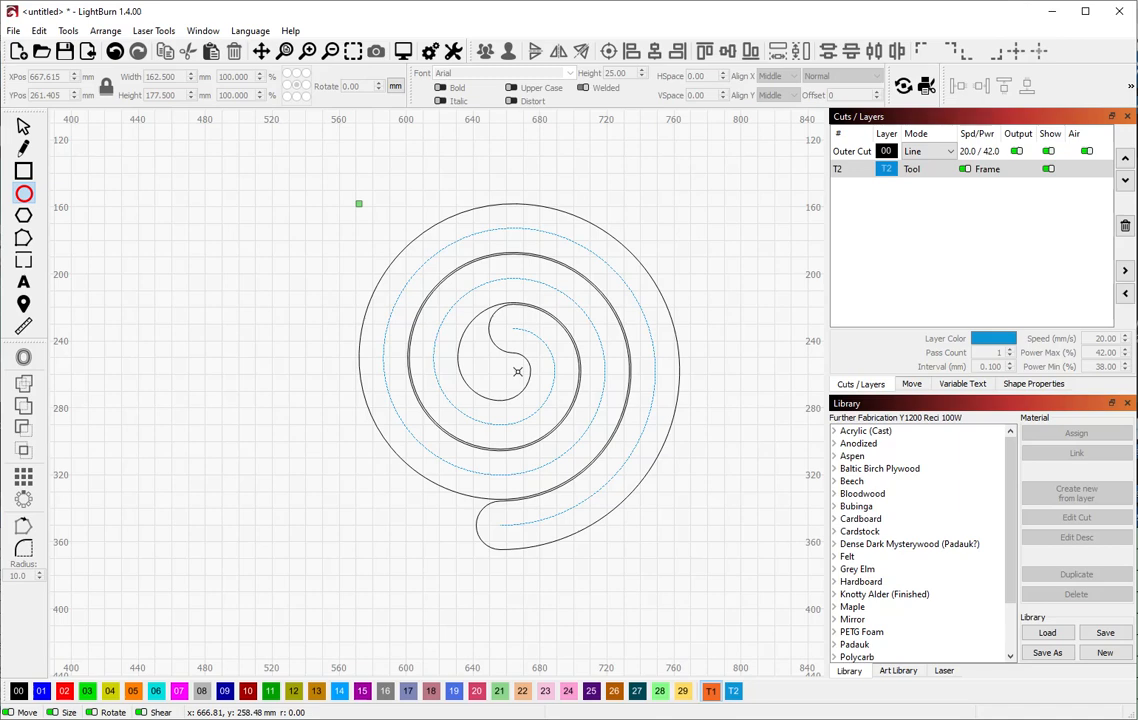
{"action": "left_click_drag", "start_coordinate": [517, 371], "coordinate": [486, 379]}
{"action": "key", "text": "Delete"}
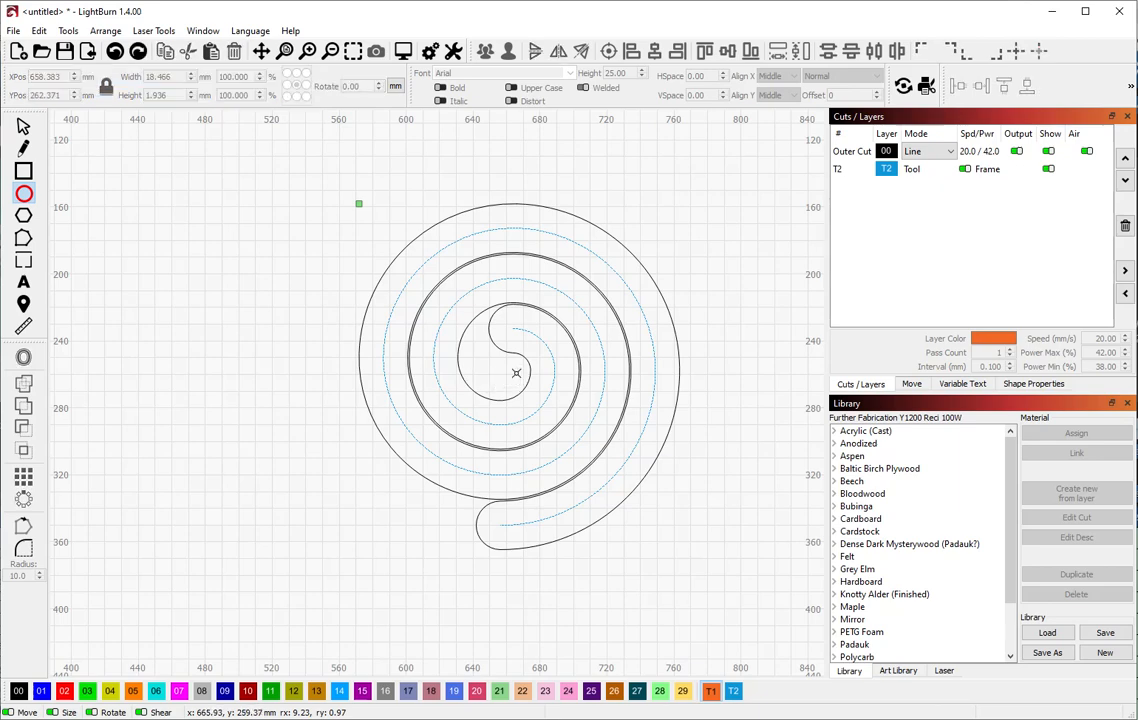
{"action": "left_click_drag", "start_coordinate": [516, 373], "coordinate": [321, 606]}
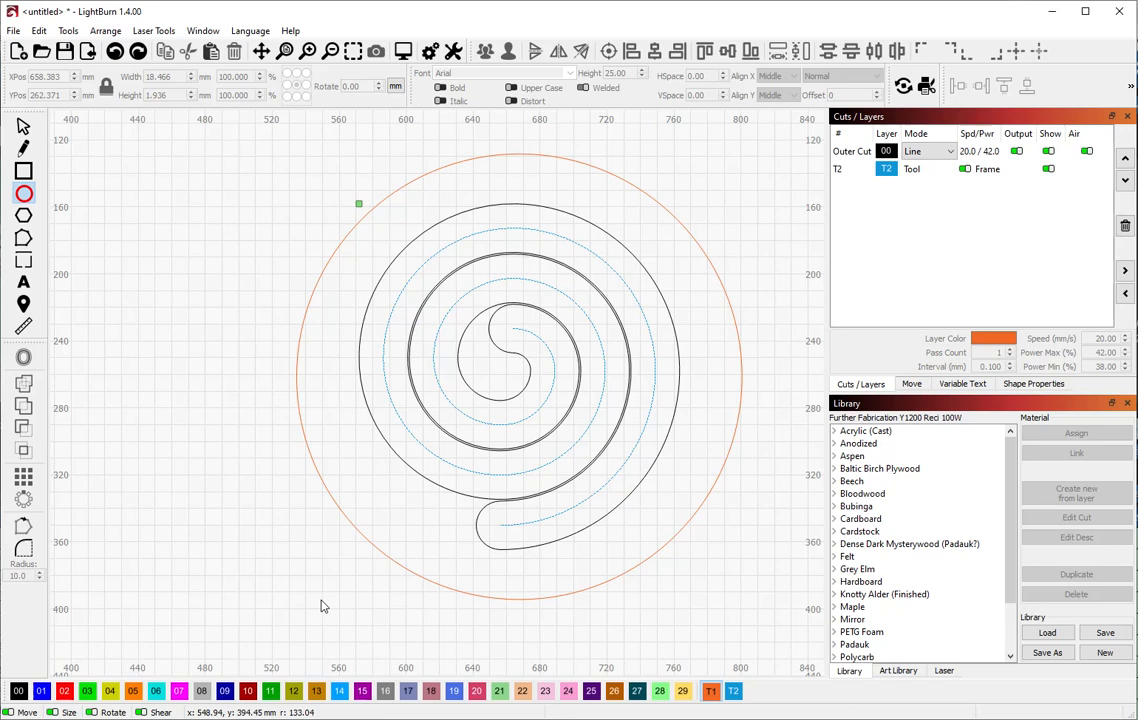
{"action": "left_click_drag", "start_coordinate": [321, 606], "coordinate": [315, 610]}
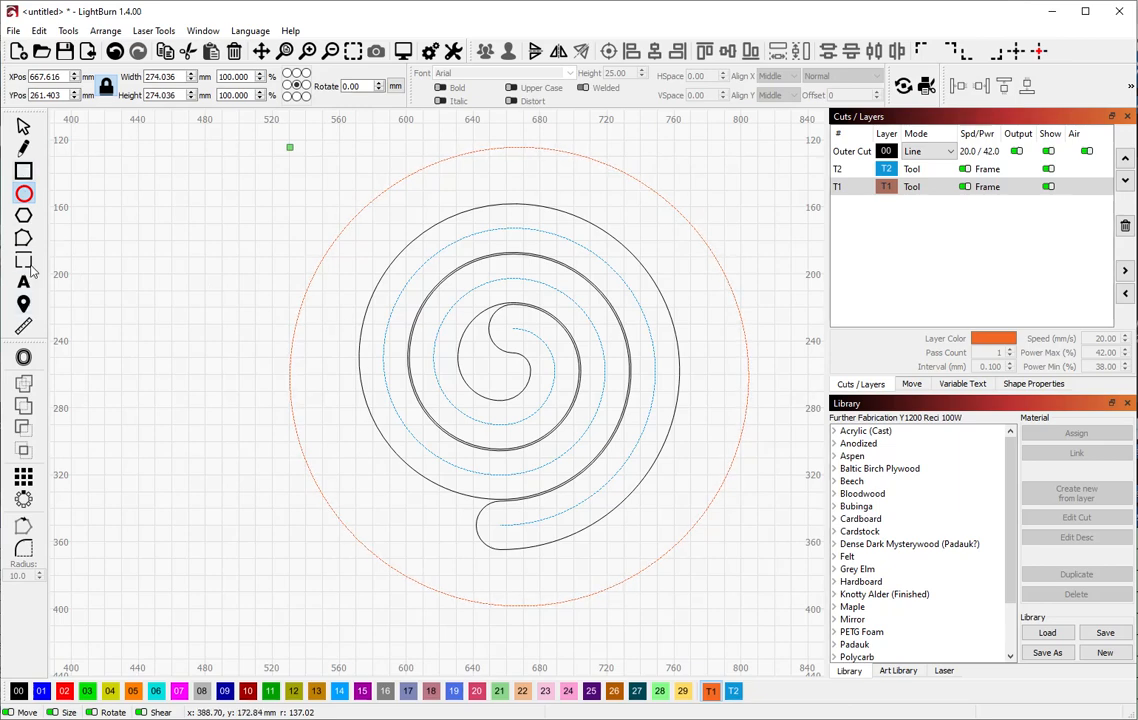
Draw a vertical and a horizontal line spanning the circle through its centre, redrawing the horizontal one
{"action": "left_click", "coordinate": [23, 148]}
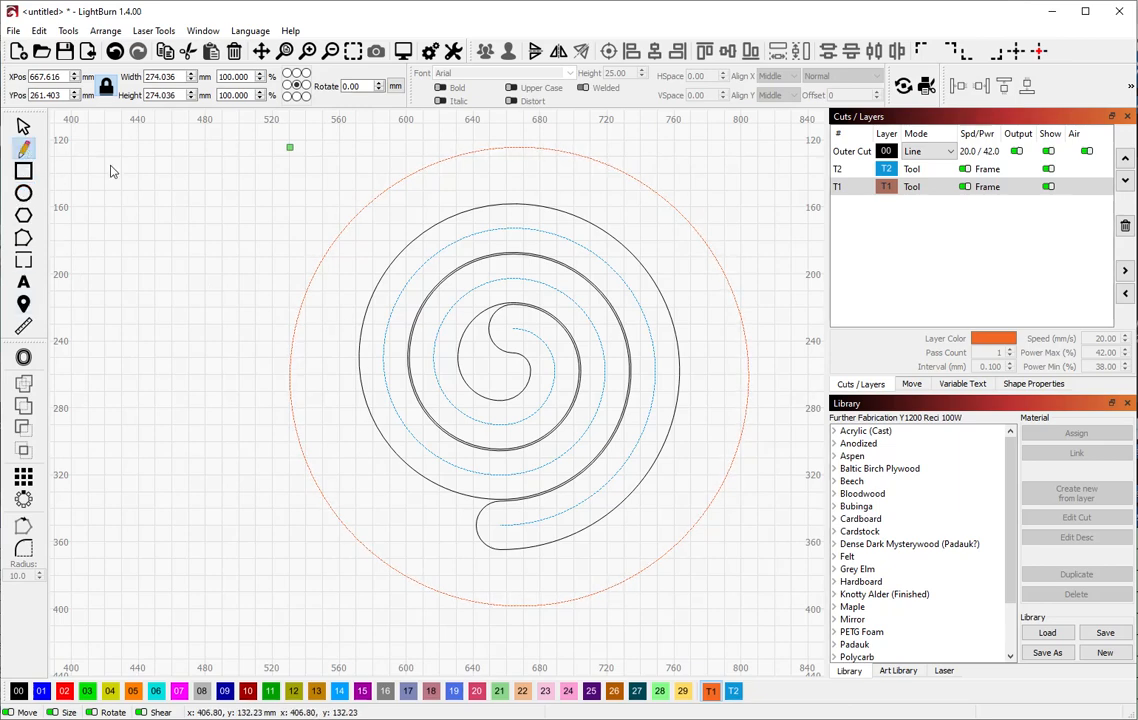
{"action": "left_click", "coordinate": [517, 148]}
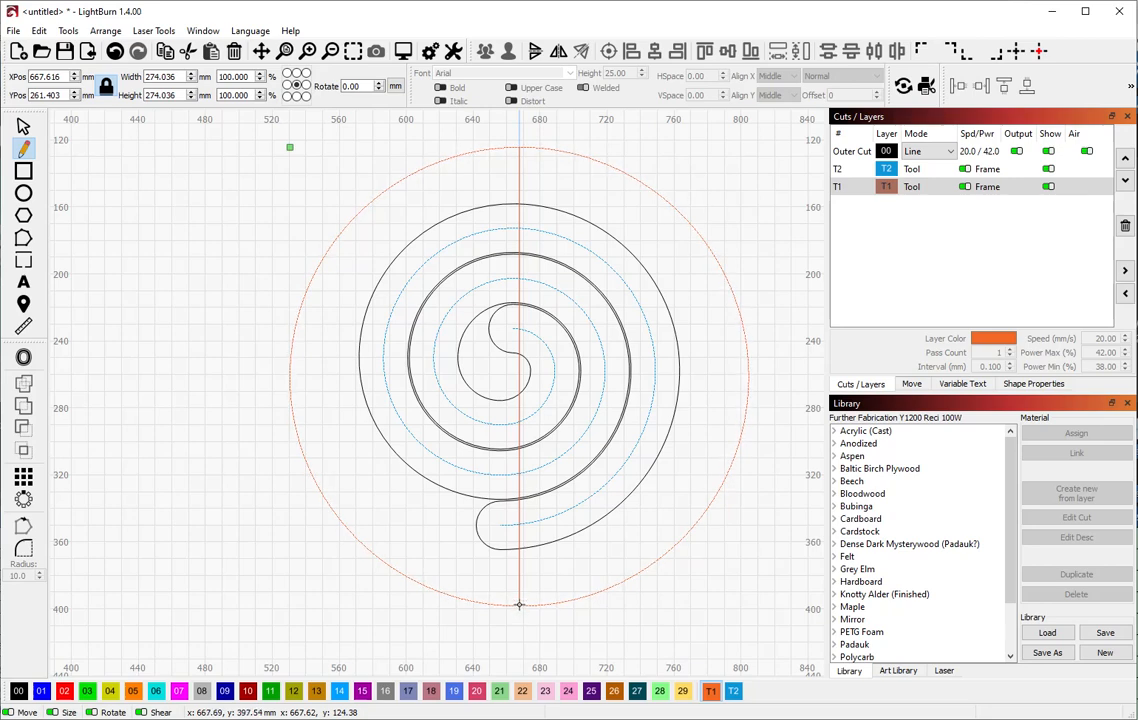
{"action": "left_click", "coordinate": [518, 605]}
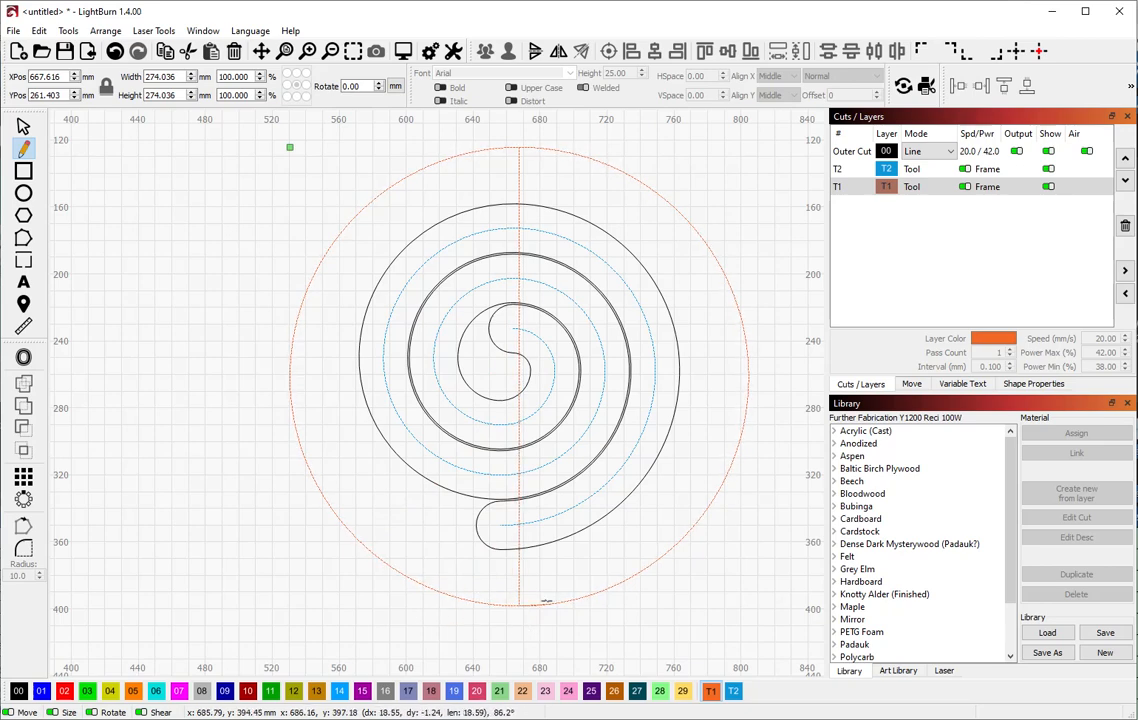
{"action": "right_click", "coordinate": [487, 583]}
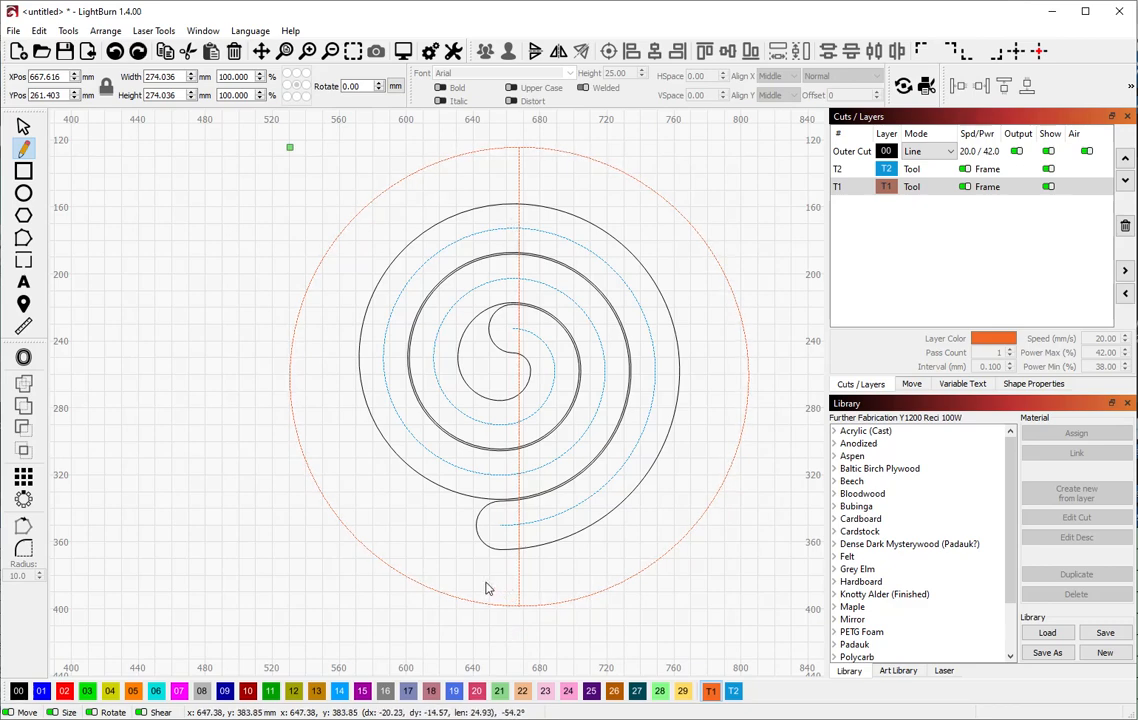
{"action": "left_click", "coordinate": [290, 378]}
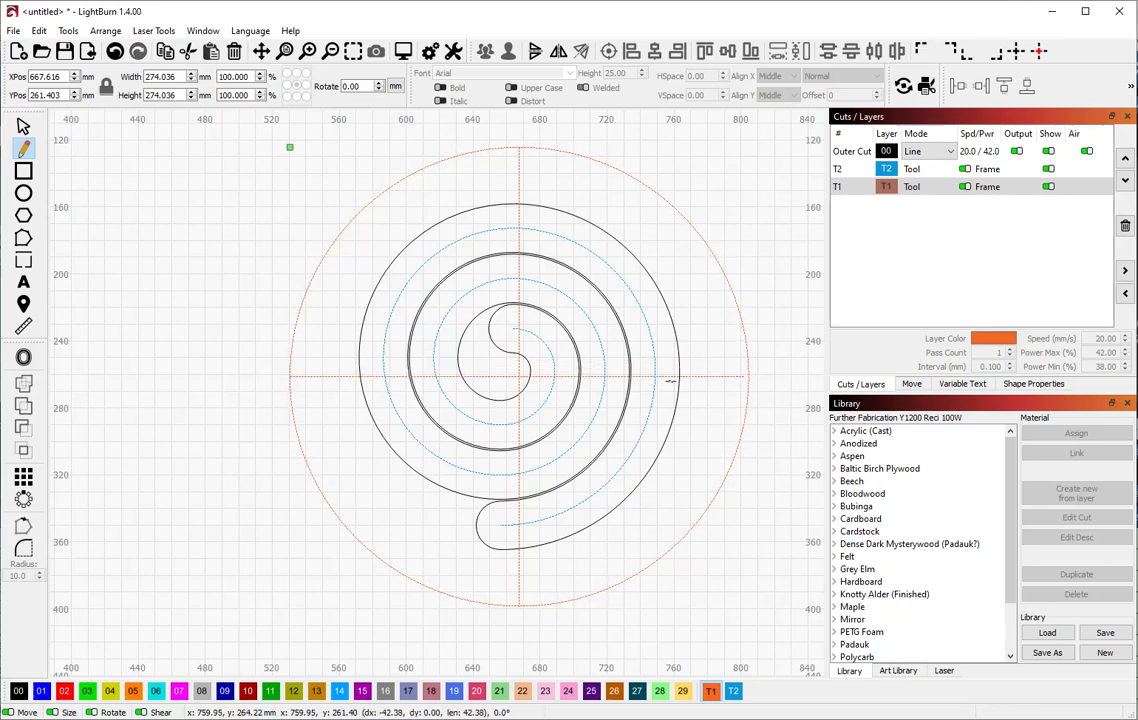
{"action": "left_click", "coordinate": [749, 377]}
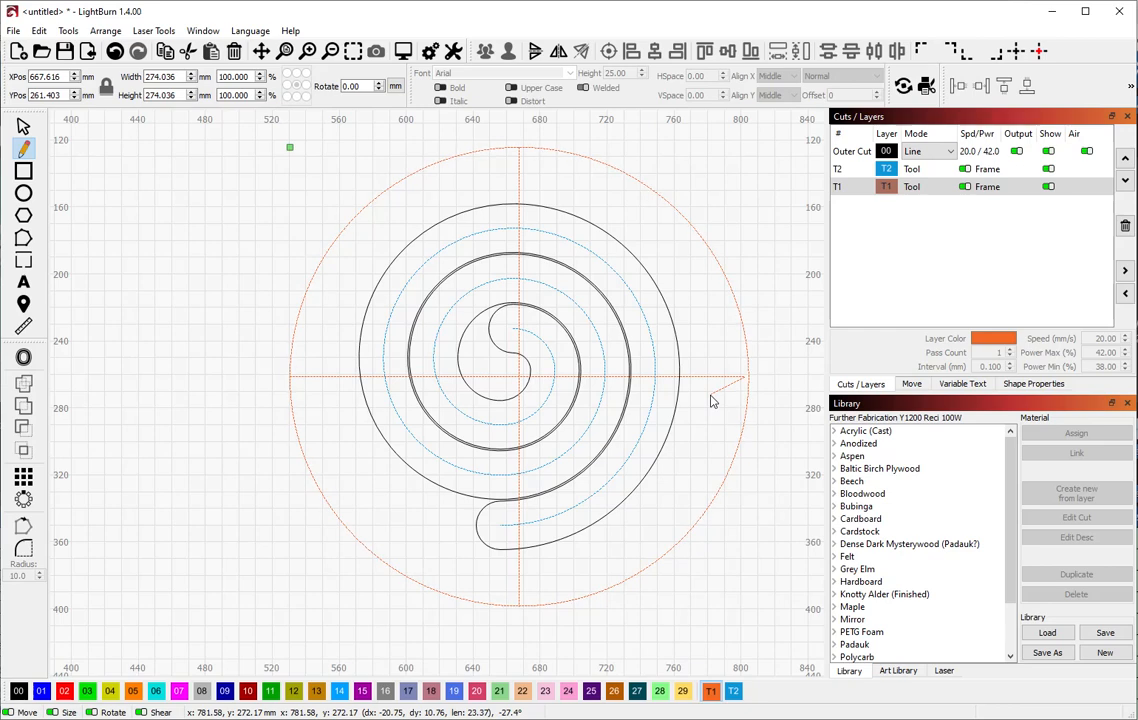
{"action": "key", "text": "ctrl+z"}
{"action": "key", "text": "ctrl+z"}
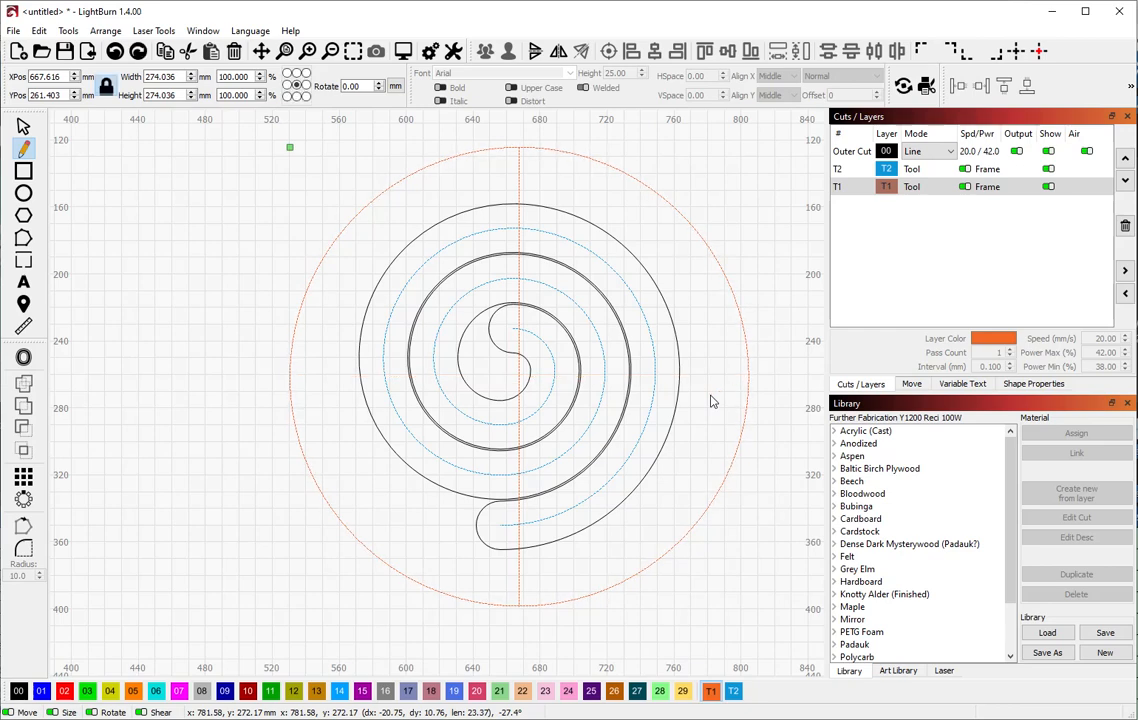
{"action": "left_click", "coordinate": [290, 375]}
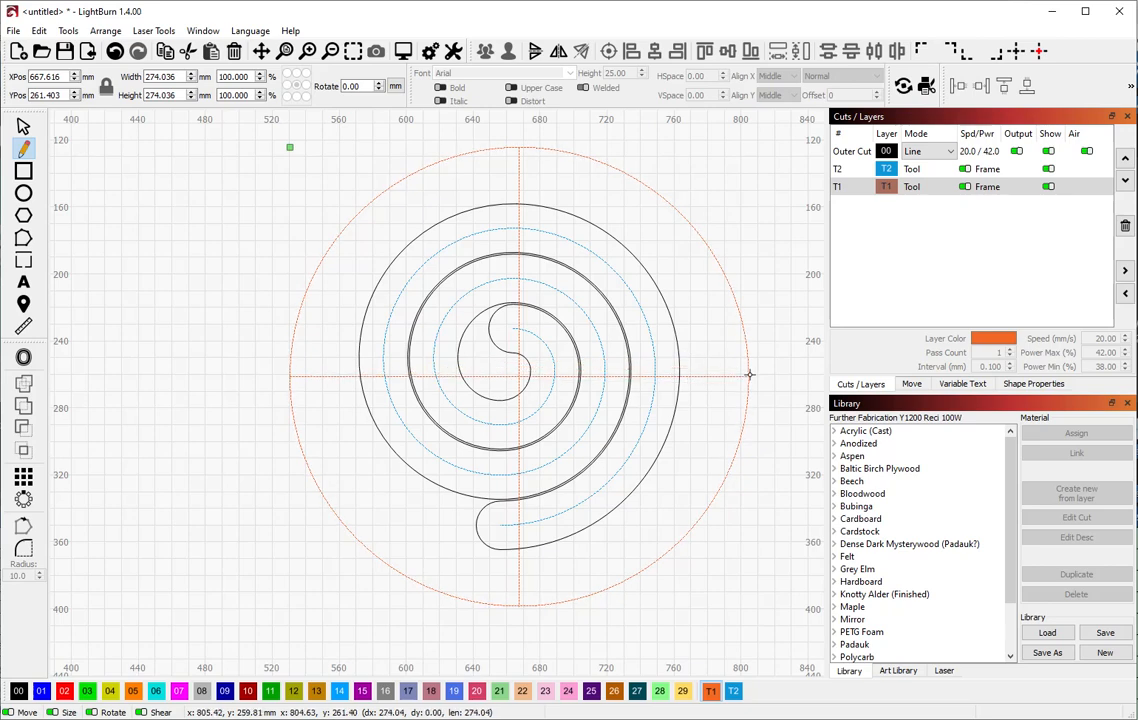
{"action": "left_click", "coordinate": [749, 375]}
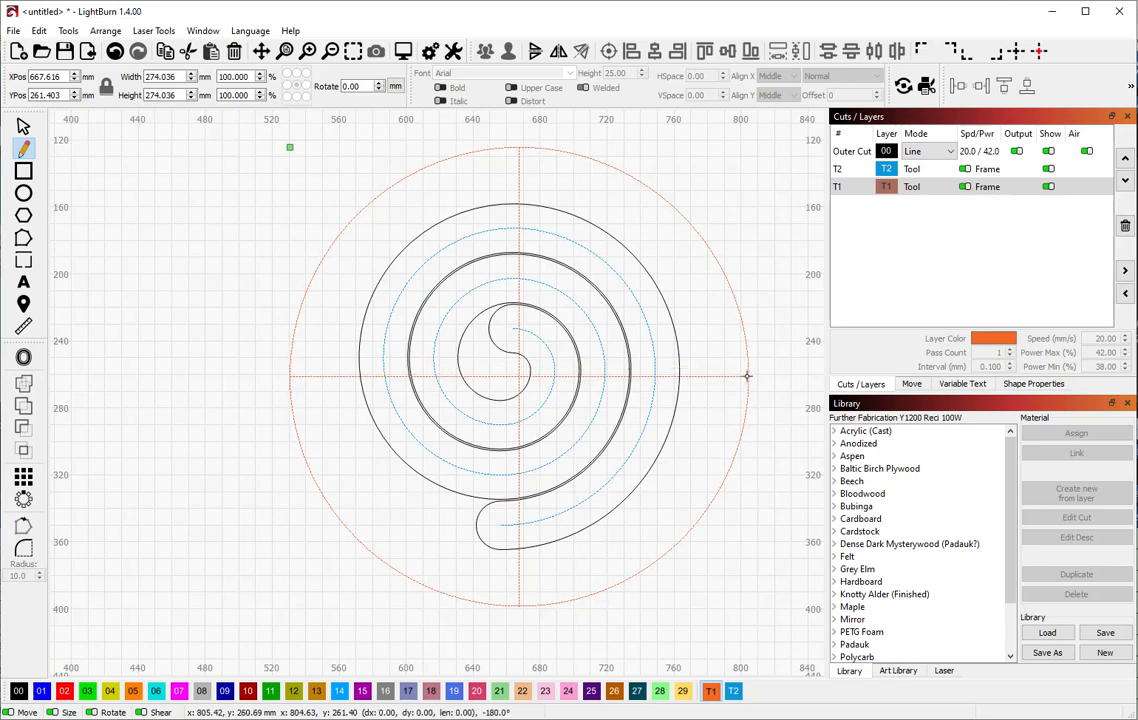
{"action": "key", "text": "Escape"}
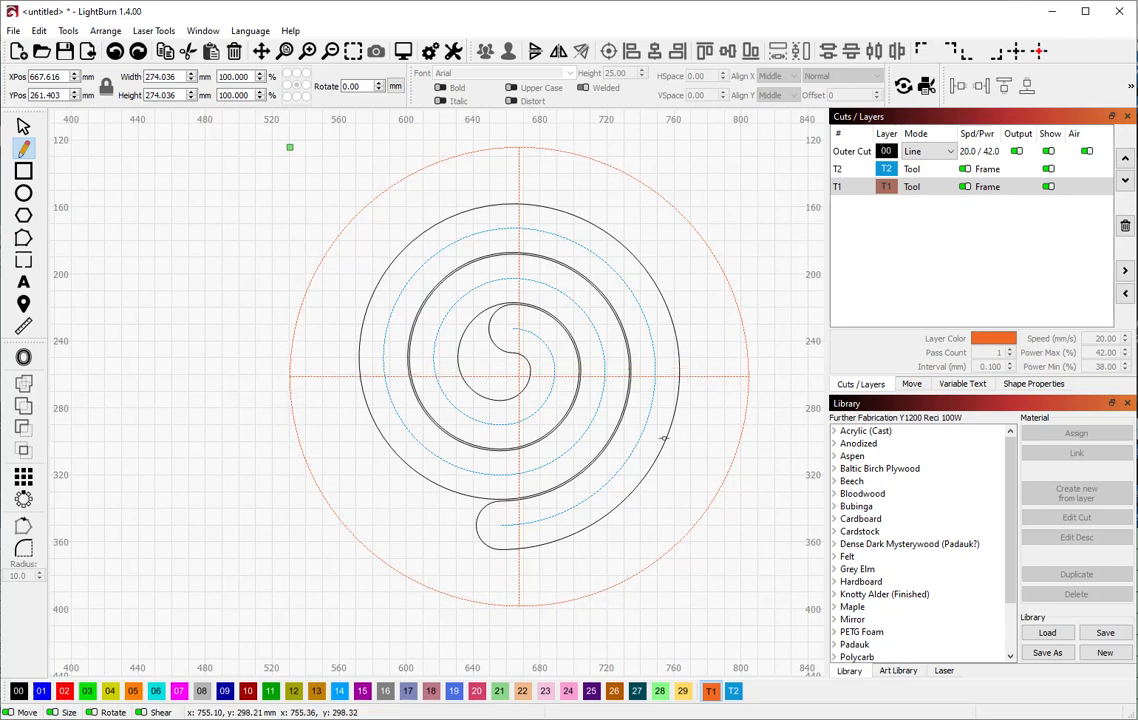
Select the vertical line, the horizontal line and the guide circle together
{"action": "left_click", "coordinate": [25, 128]}
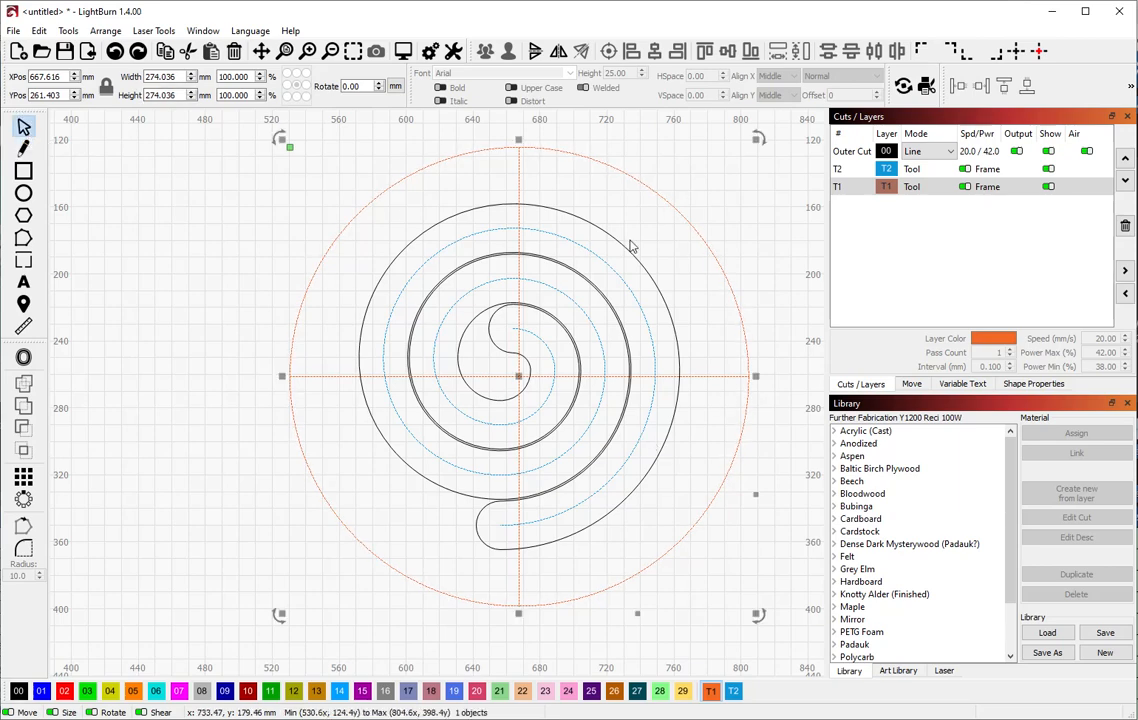
{"action": "left_click", "coordinate": [519, 172]}
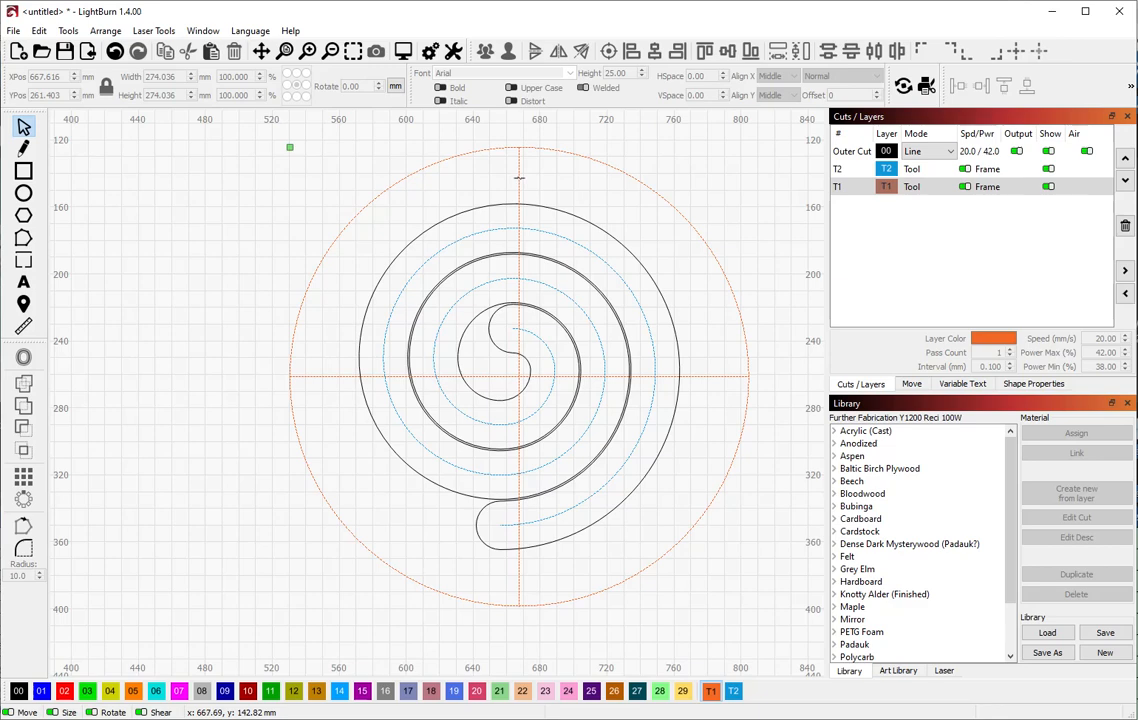
{"action": "left_click", "coordinate": [519, 178]}
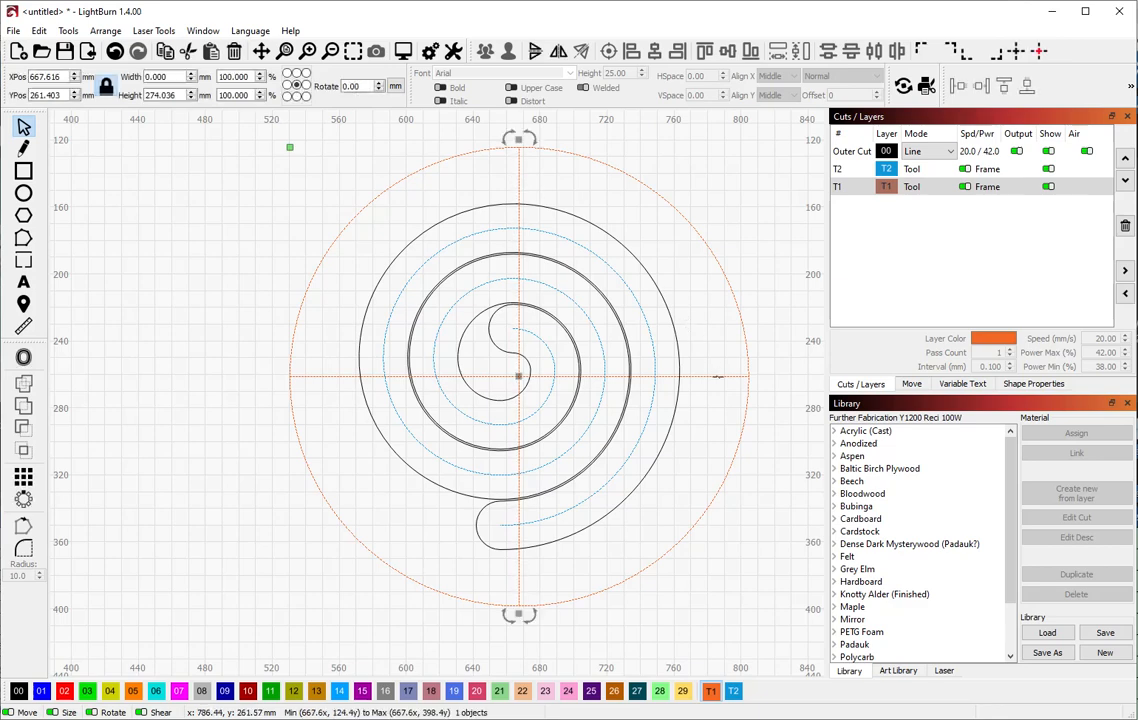
{"action": "left_click", "coordinate": [716, 376], "text": "shift"}
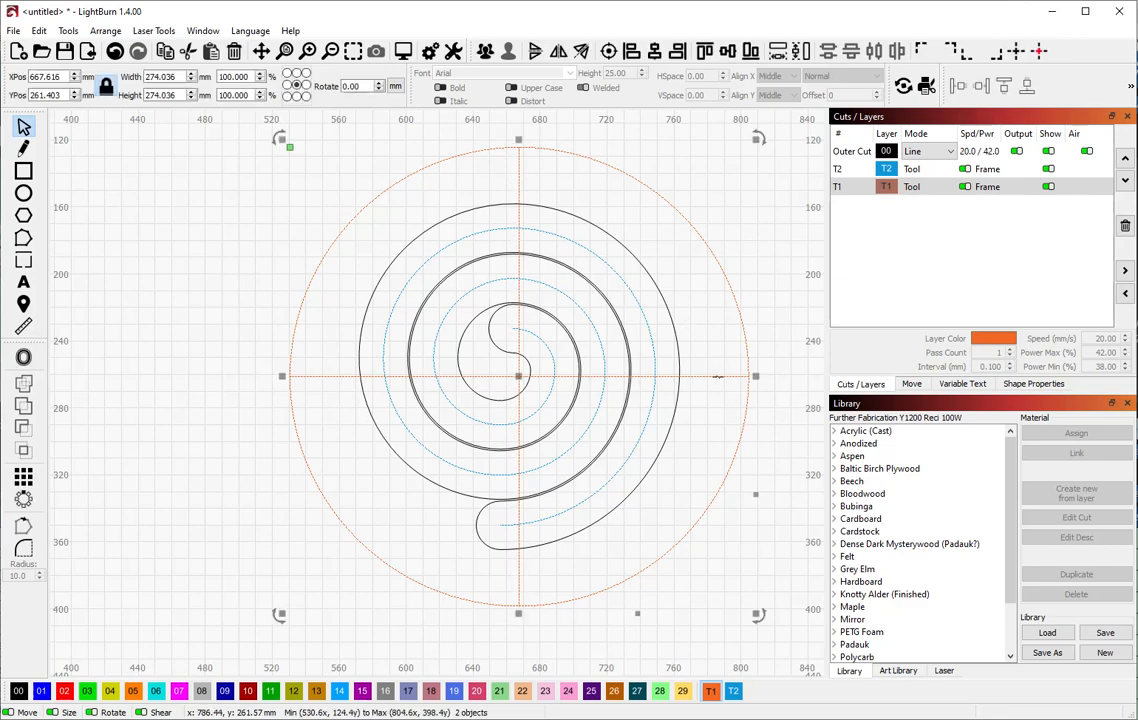
{"action": "left_click", "coordinate": [737, 303], "text": "shift"}
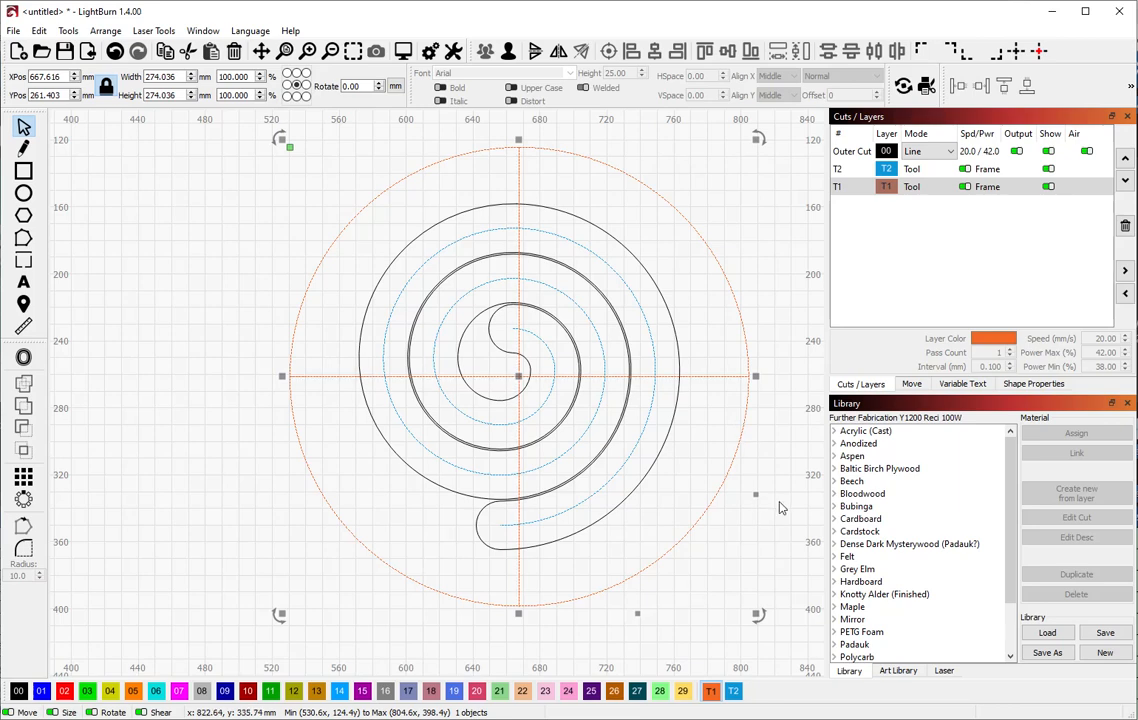
Add rotated copies of the crosshair, including one at 45 degrees, to form radial lines
{"action": "left_click", "coordinate": [761, 624]}
{"action": "left_click_drag", "start_coordinate": [761, 629], "coordinate": [535, 667]}
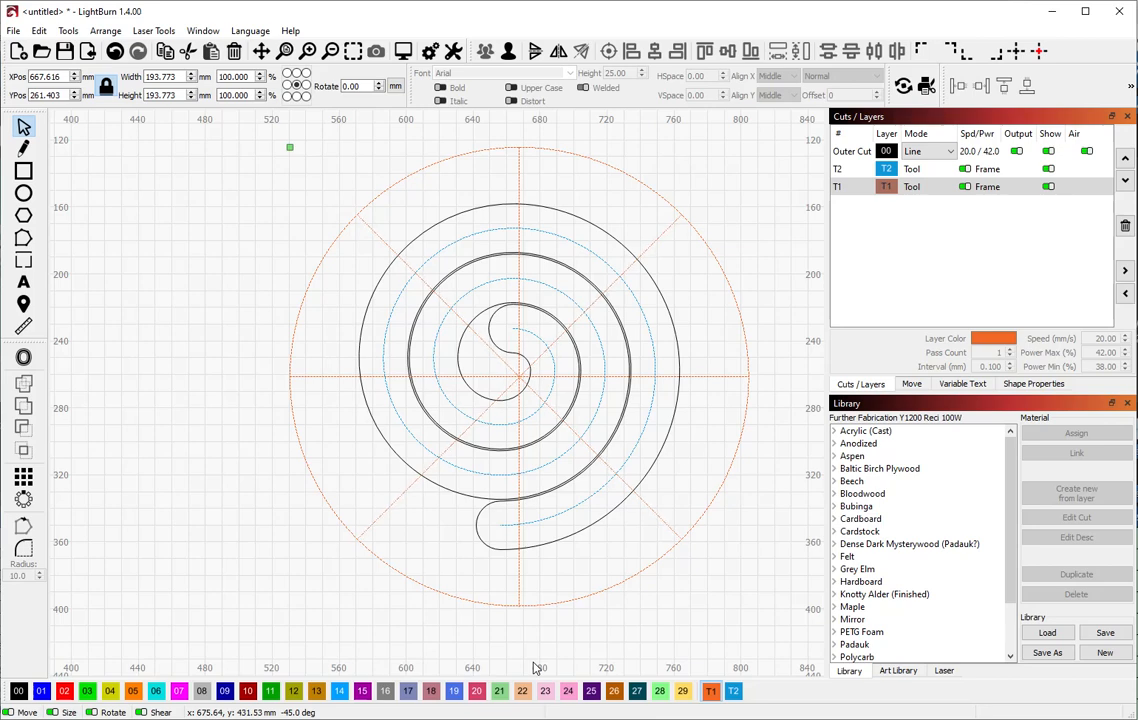
{"action": "left_click_drag", "start_coordinate": [535, 667], "coordinate": [562, 669]}
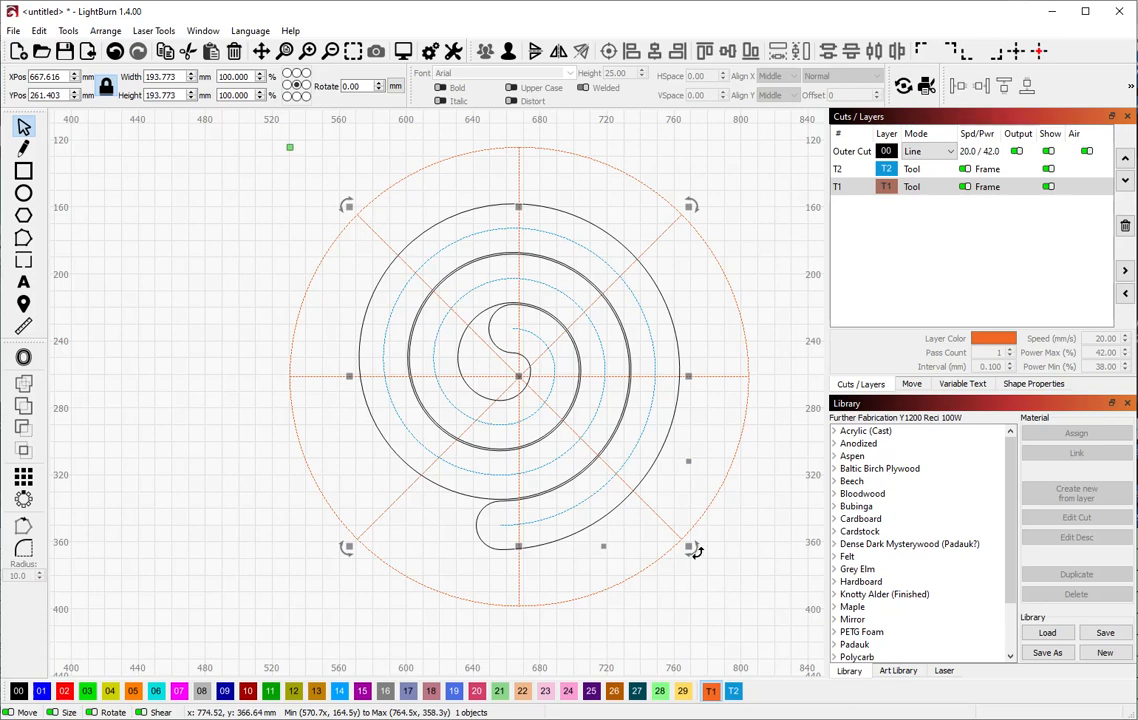
{"action": "left_click_drag", "start_coordinate": [692, 547], "coordinate": [589, 633]}
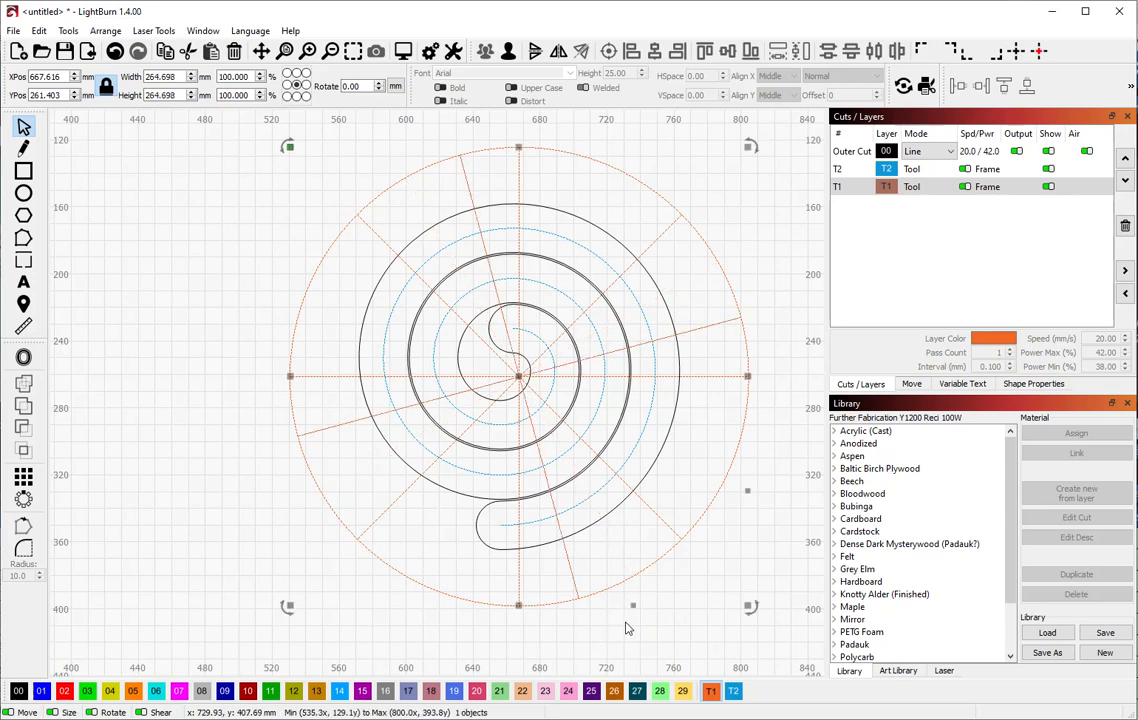
{"action": "left_click_drag", "start_coordinate": [751, 608], "coordinate": [814, 573]}
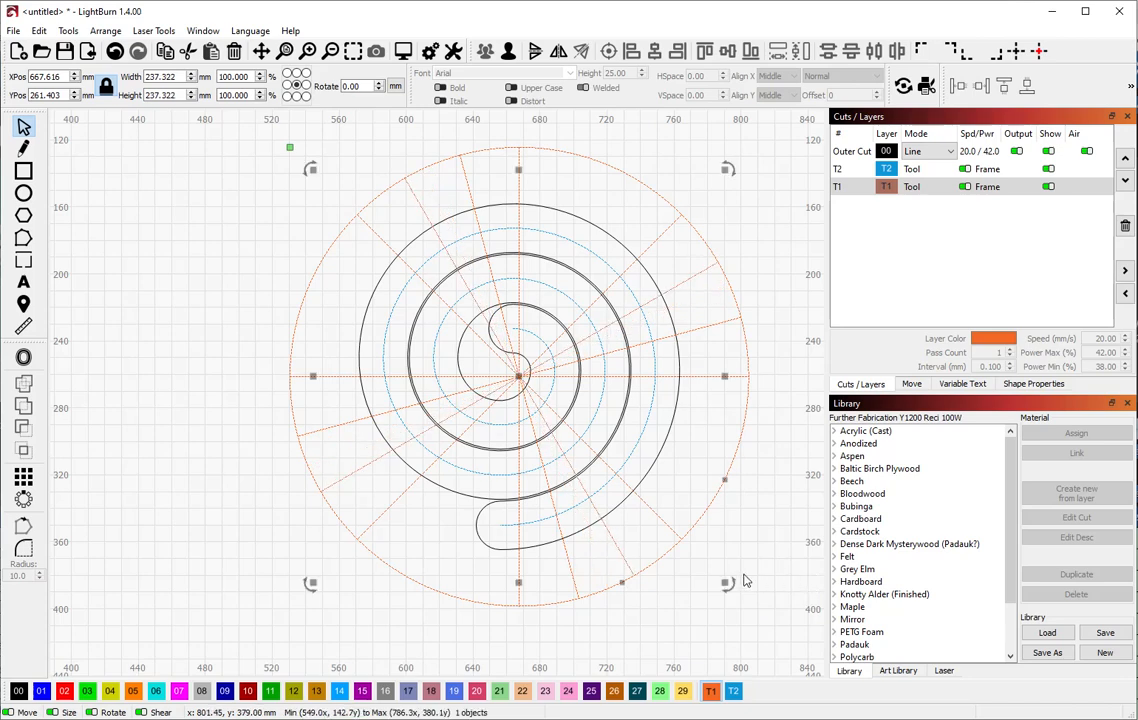
{"action": "left_click_drag", "start_coordinate": [741, 597], "coordinate": [804, 481]}
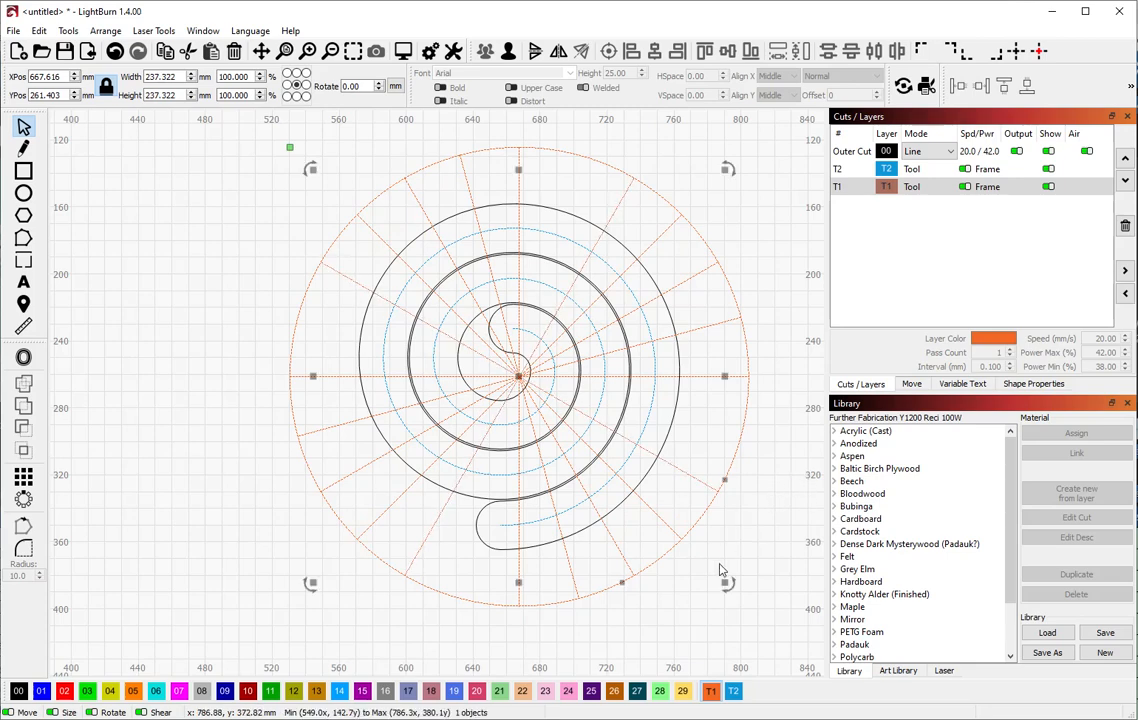
{"action": "left_click_drag", "start_coordinate": [728, 584], "coordinate": [780, 525]}
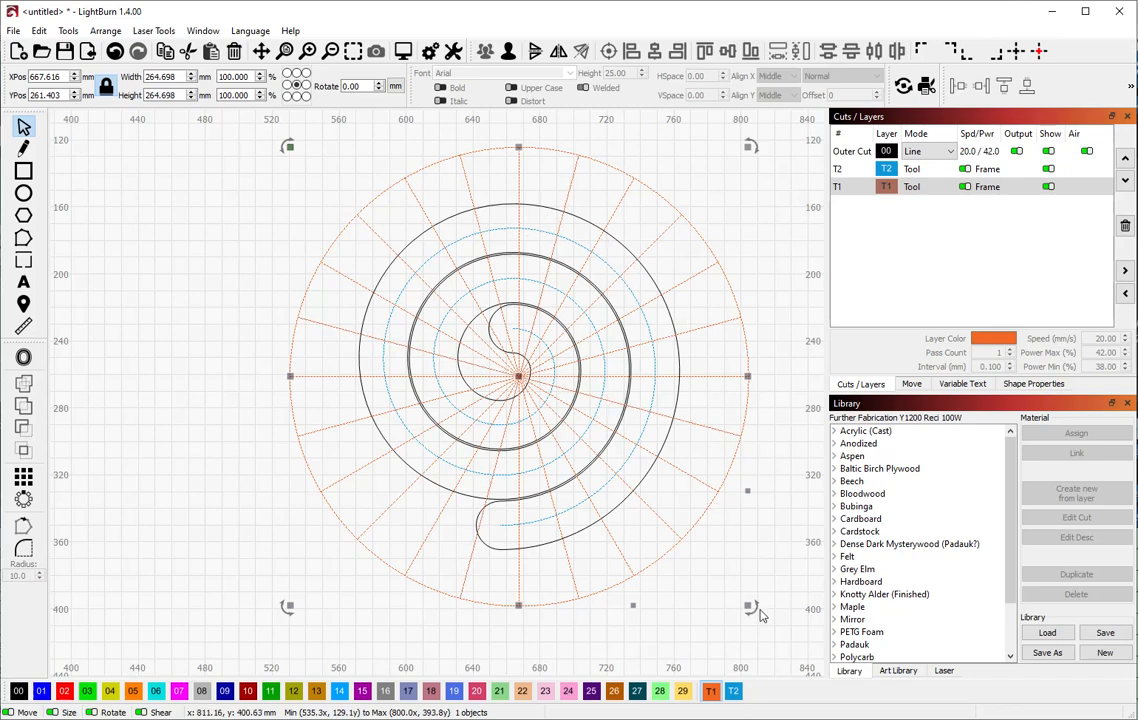
{"action": "left_click_drag", "start_coordinate": [758, 612], "coordinate": [475, 613]}
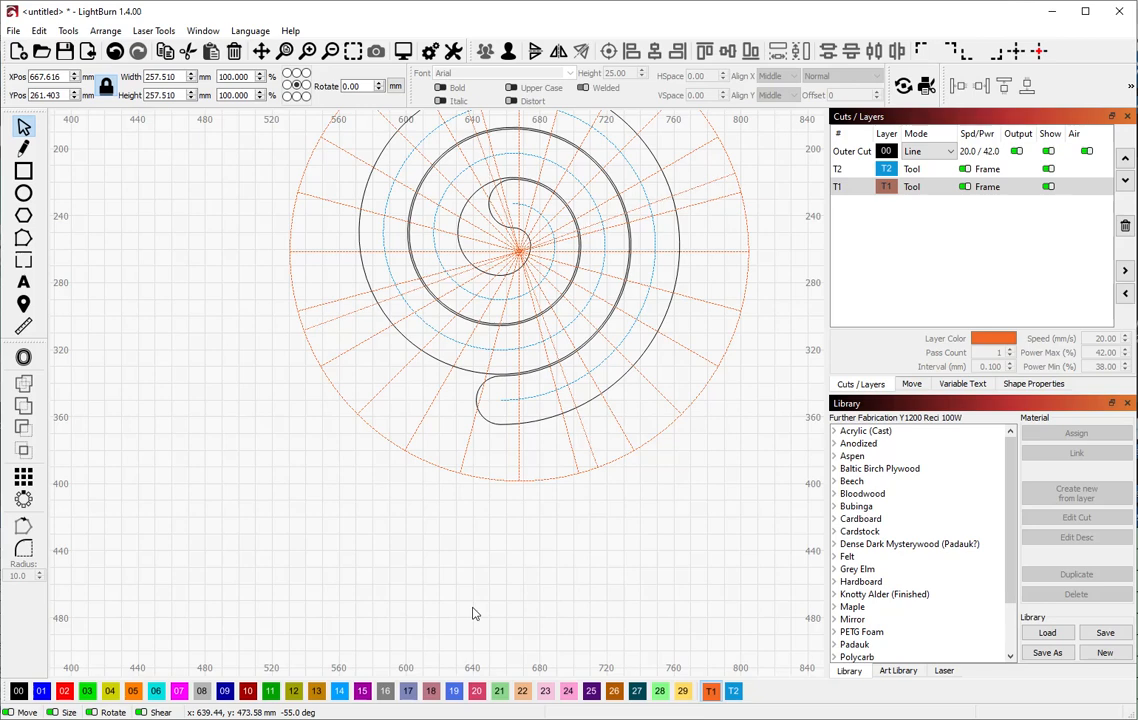
Add more rotated spoke copies about 5–10 degrees apart until the circle is finely divided
{"action": "left_click_drag", "start_coordinate": [474, 613], "coordinate": [474, 613]}
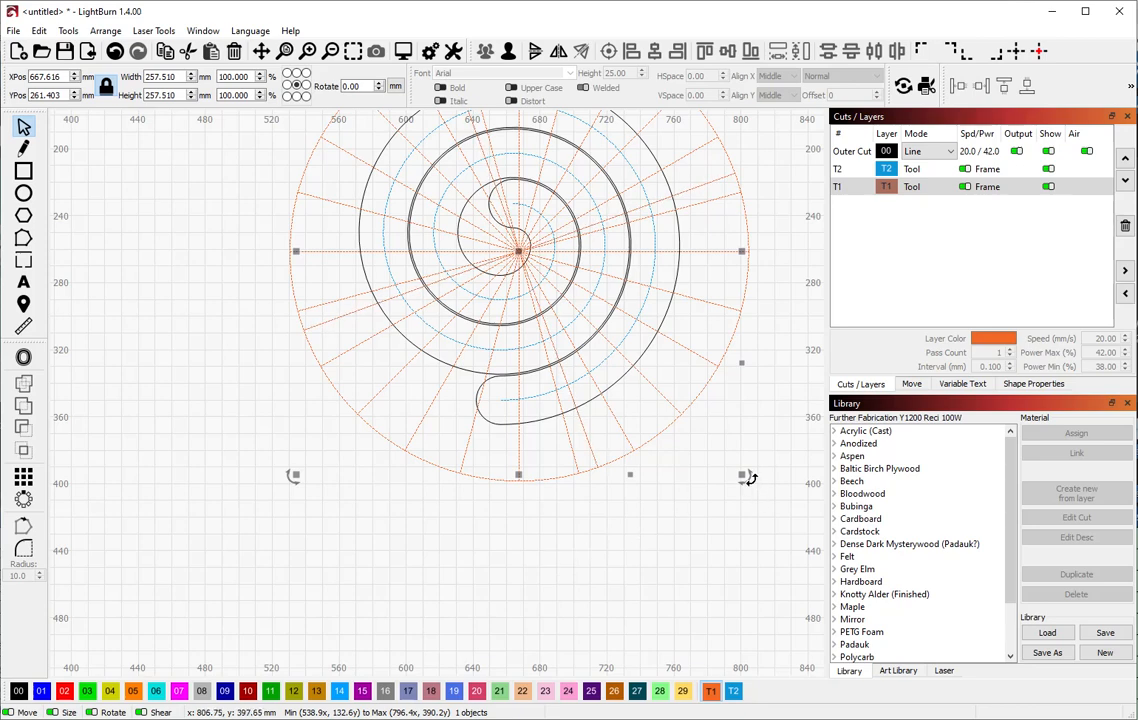
{"action": "left_click_drag", "start_coordinate": [752, 488], "coordinate": [770, 469]}
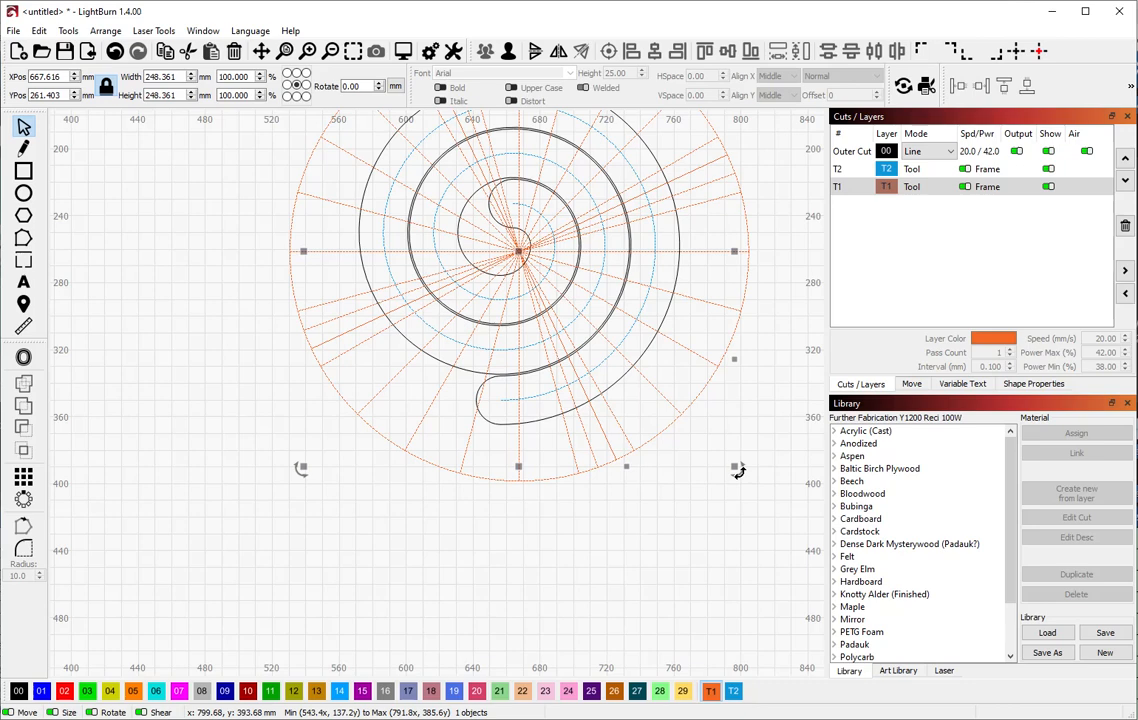
{"action": "left_click_drag", "start_coordinate": [737, 472], "coordinate": [772, 449]}
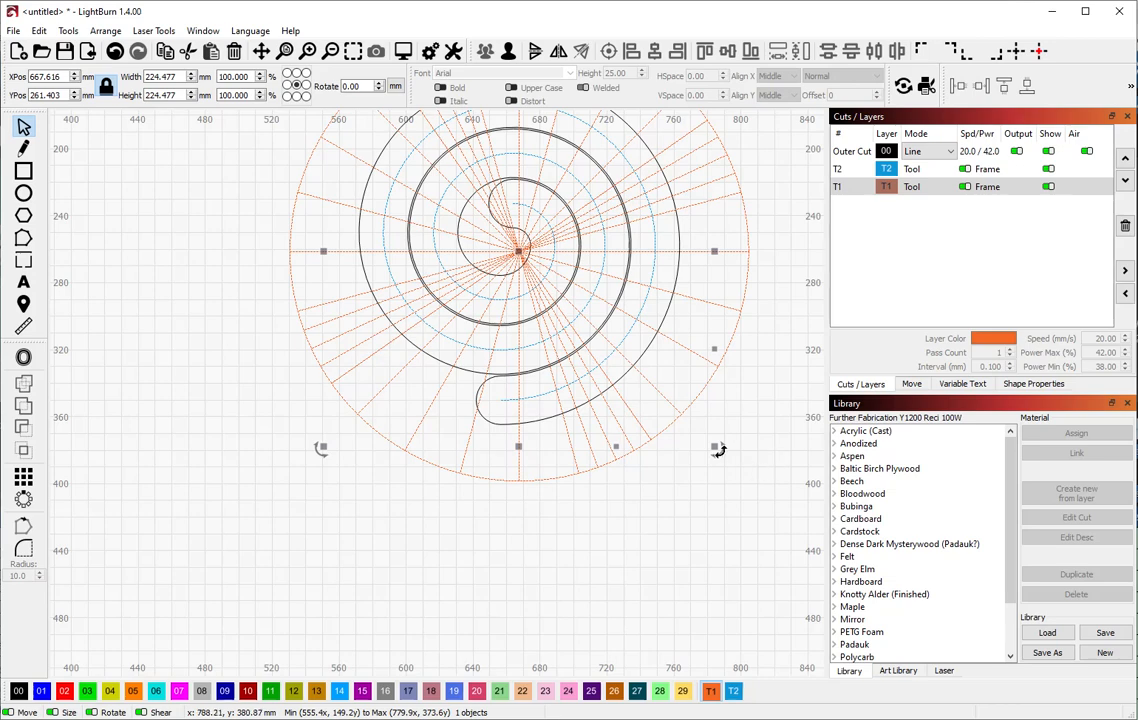
{"action": "left_click_drag", "start_coordinate": [717, 449], "coordinate": [751, 440]}
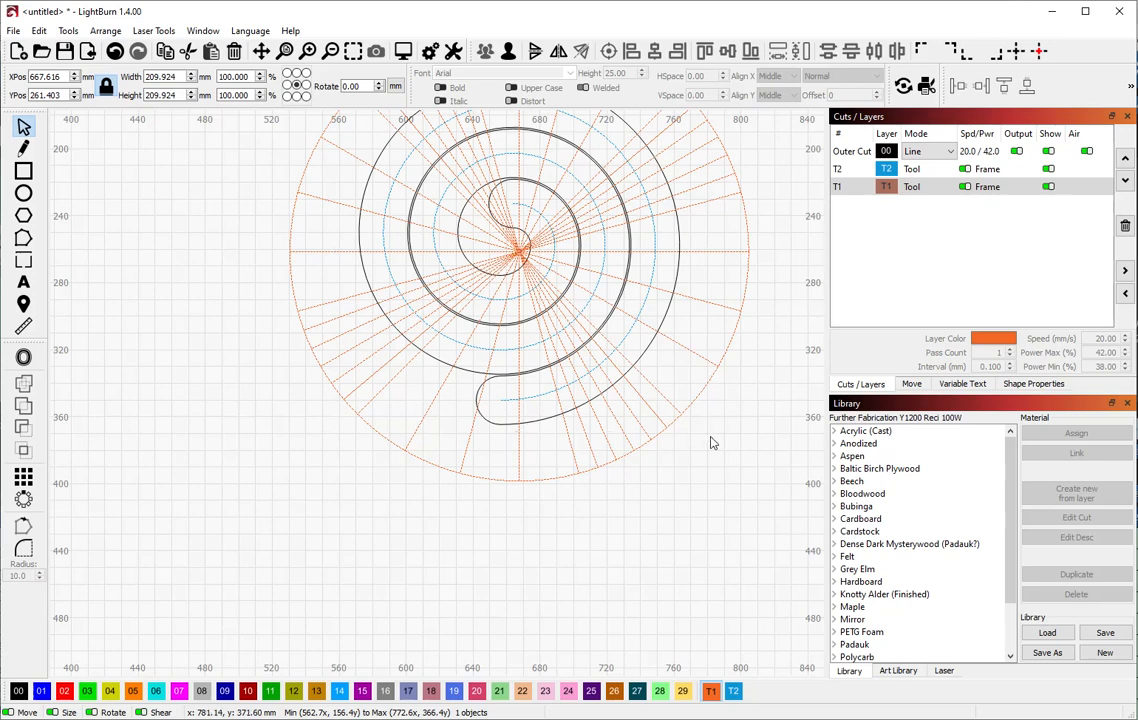
{"action": "left_click_drag", "start_coordinate": [705, 437], "coordinate": [741, 402]}
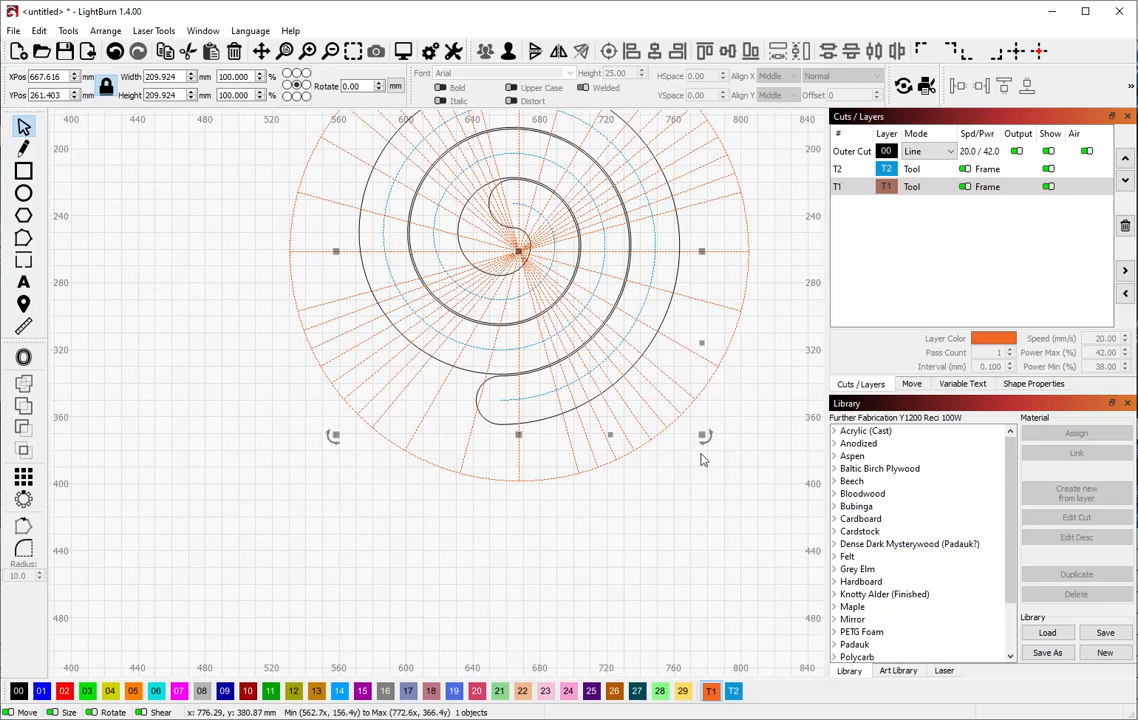
{"action": "left_click_drag", "start_coordinate": [707, 435], "coordinate": [729, 422]}
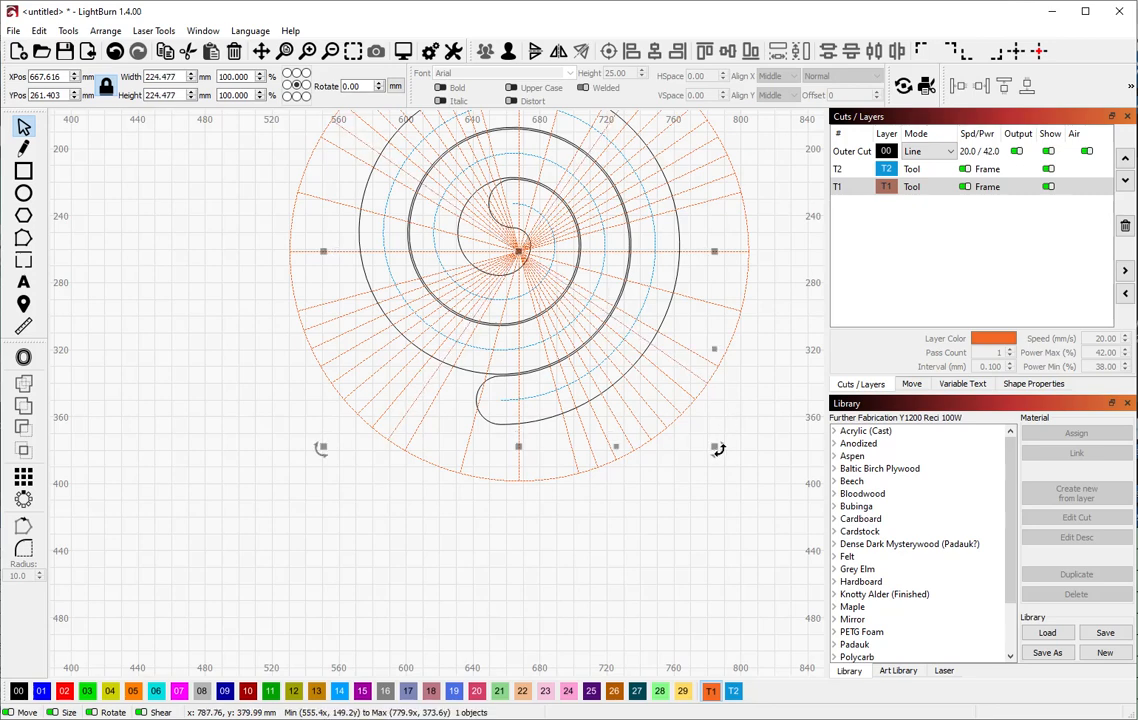
{"action": "left_click_drag", "start_coordinate": [718, 450], "coordinate": [744, 399]}
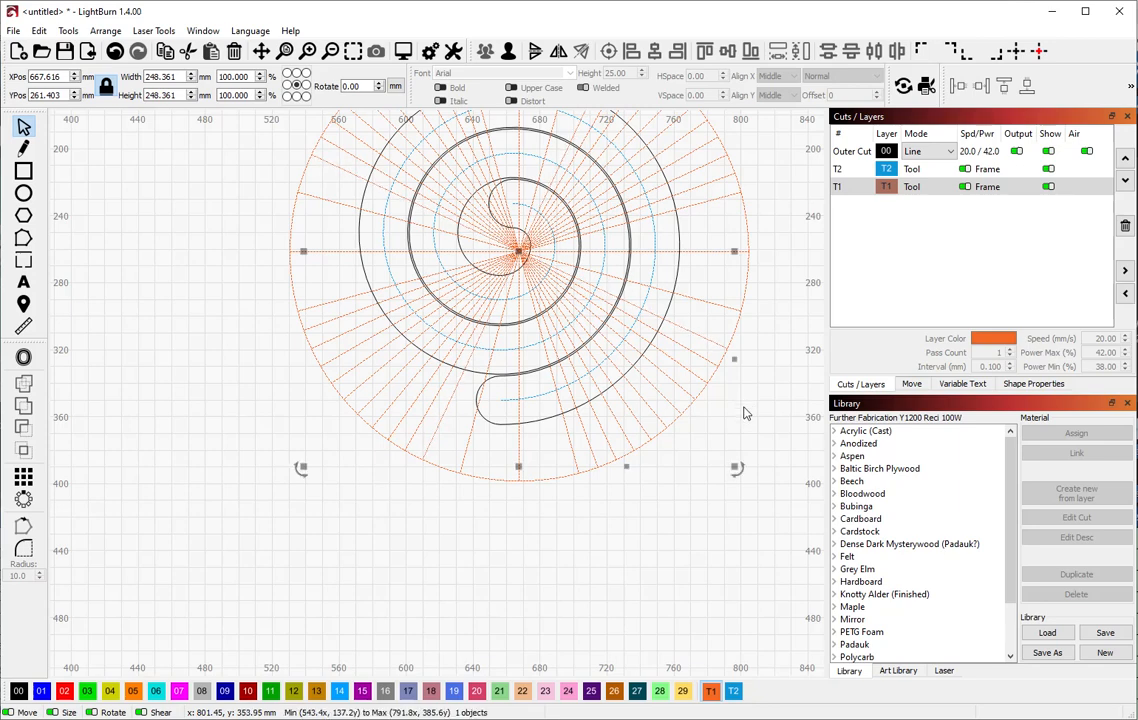
{"action": "left_click_drag", "start_coordinate": [737, 470], "coordinate": [757, 455]}
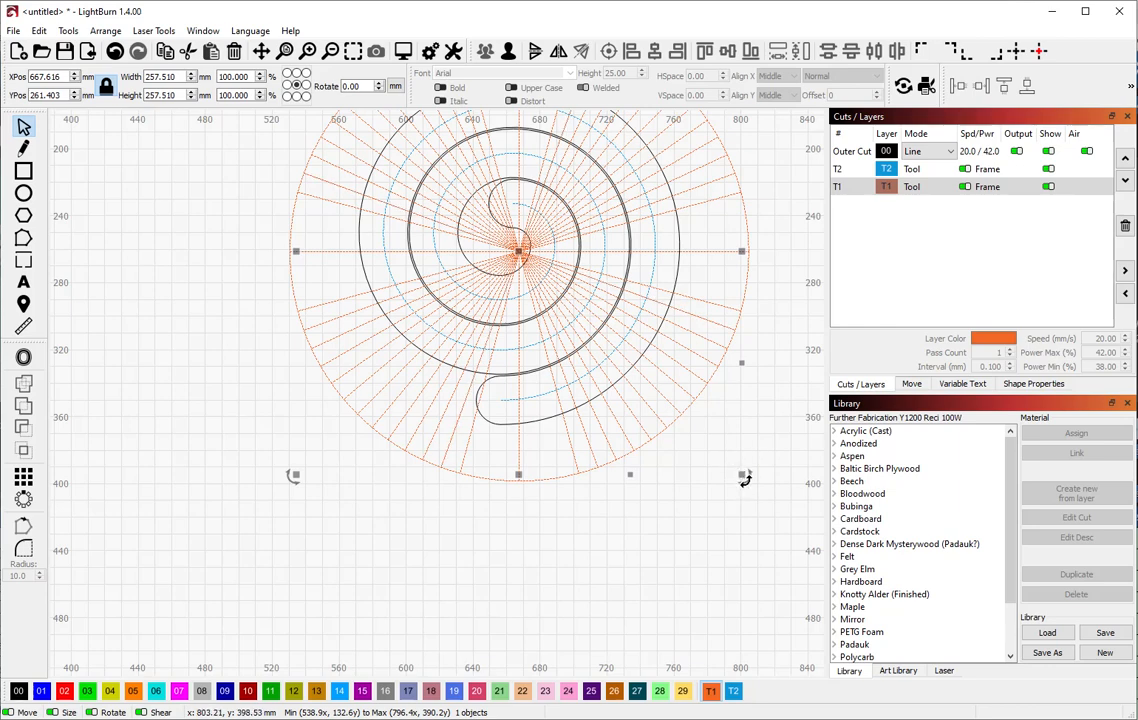
{"action": "left_click_drag", "start_coordinate": [745, 478], "coordinate": [790, 455]}
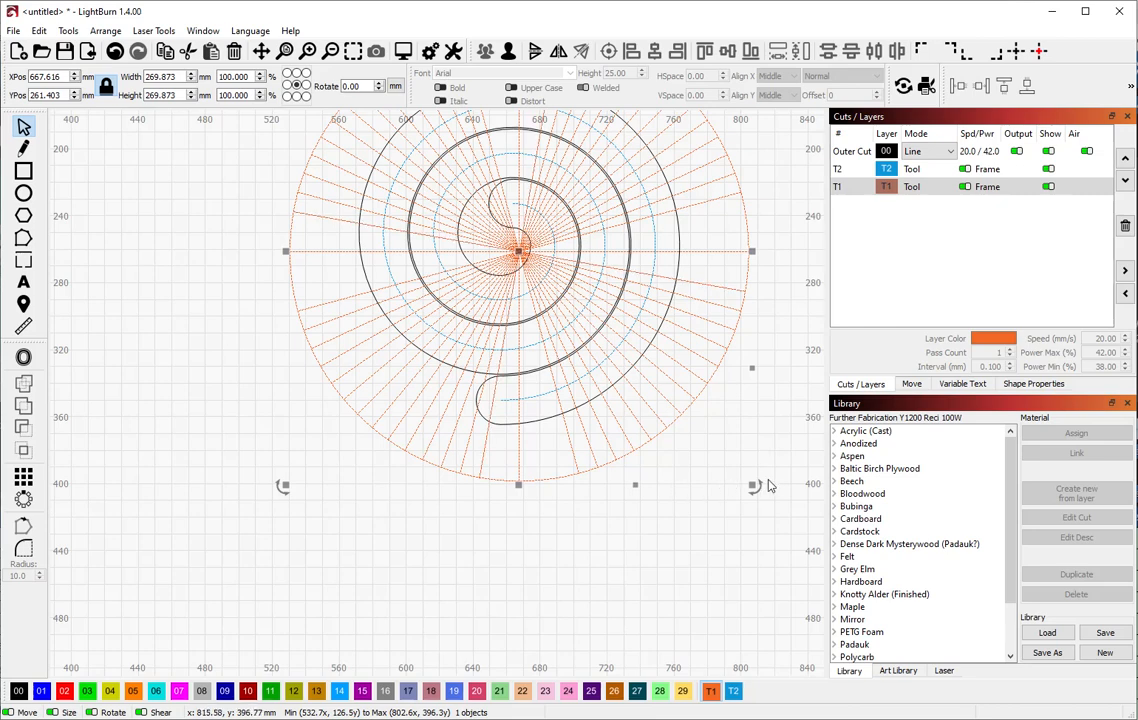
{"action": "mouse_move", "coordinate": [760, 495]}
{"action": "left_mouse_down"}
{"action": "mouse_move", "coordinate": [795, 455]}
{"action": "mouse_move", "coordinate": [762, 483]}
{"action": "left_mouse_up"}
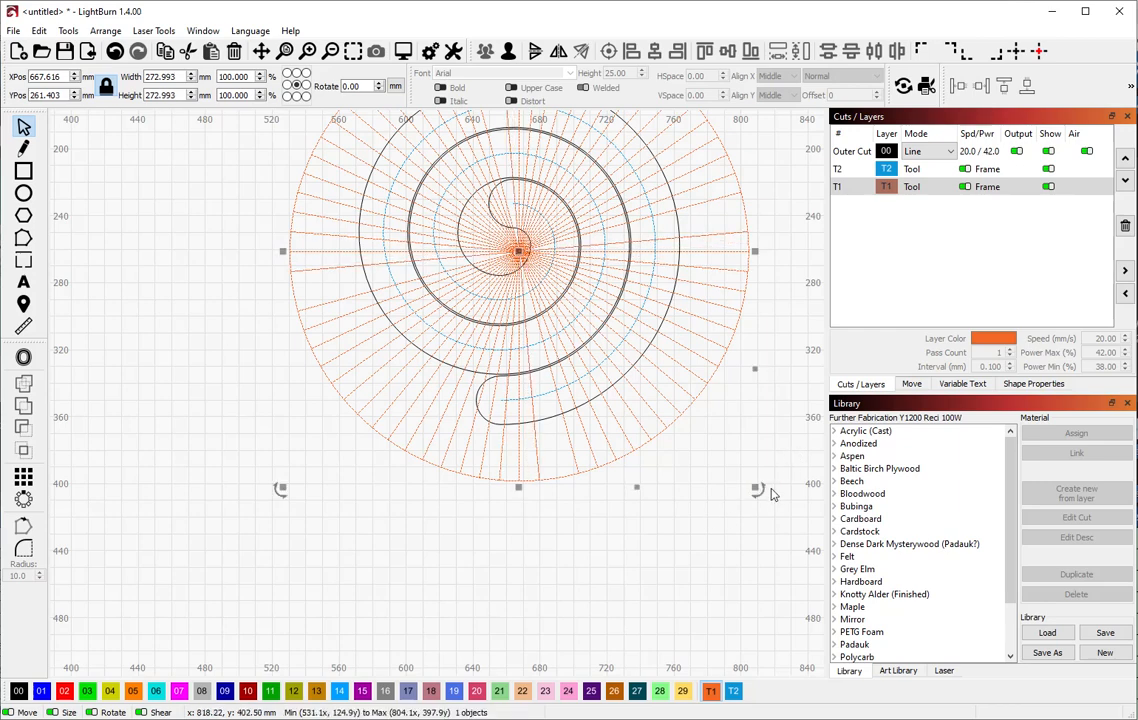
{"action": "left_click_drag", "start_coordinate": [762, 498], "coordinate": [757, 452]}
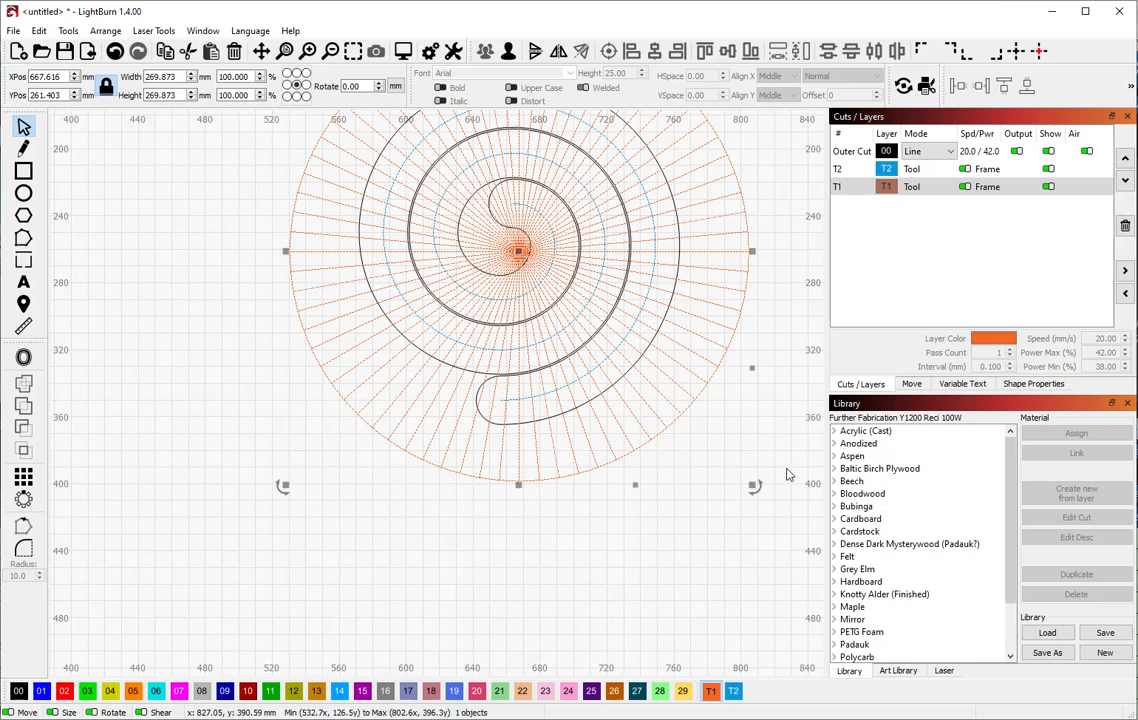
Recentre the design in view and select every object on the T1 layer
{"action": "scroll", "coordinate": [678, 388], "scroll_direction": "down", "scroll_amount": 1}
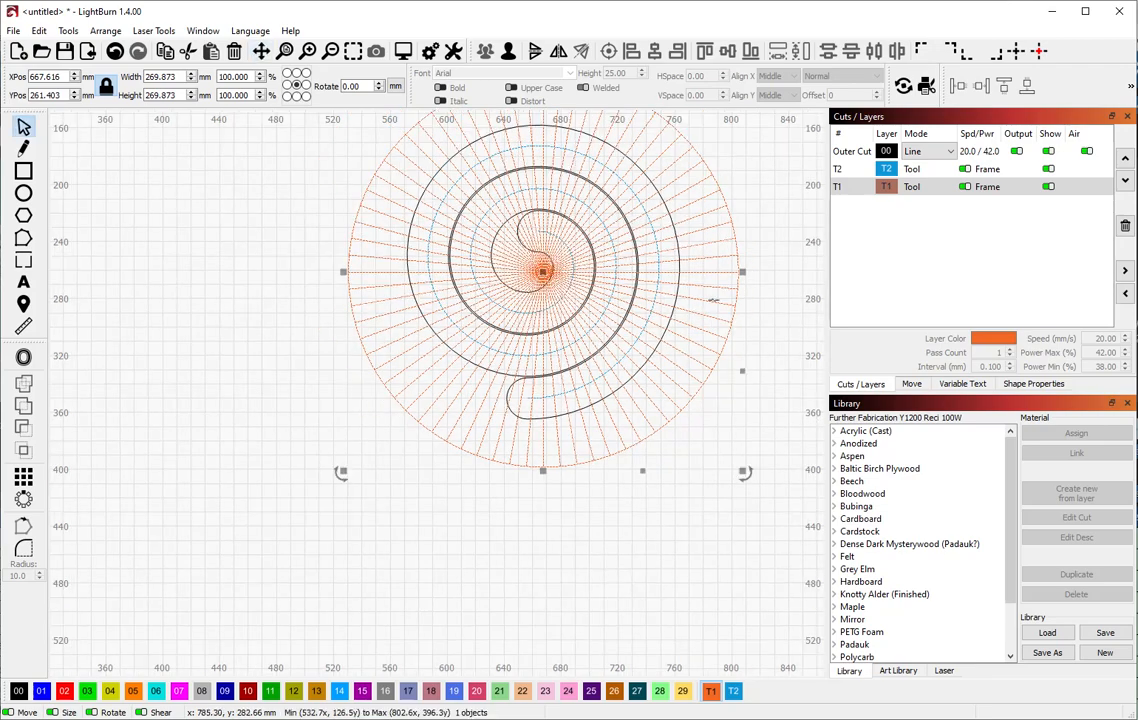
{"action": "left_click_drag", "start_coordinate": [744, 265], "coordinate": [688, 351]}
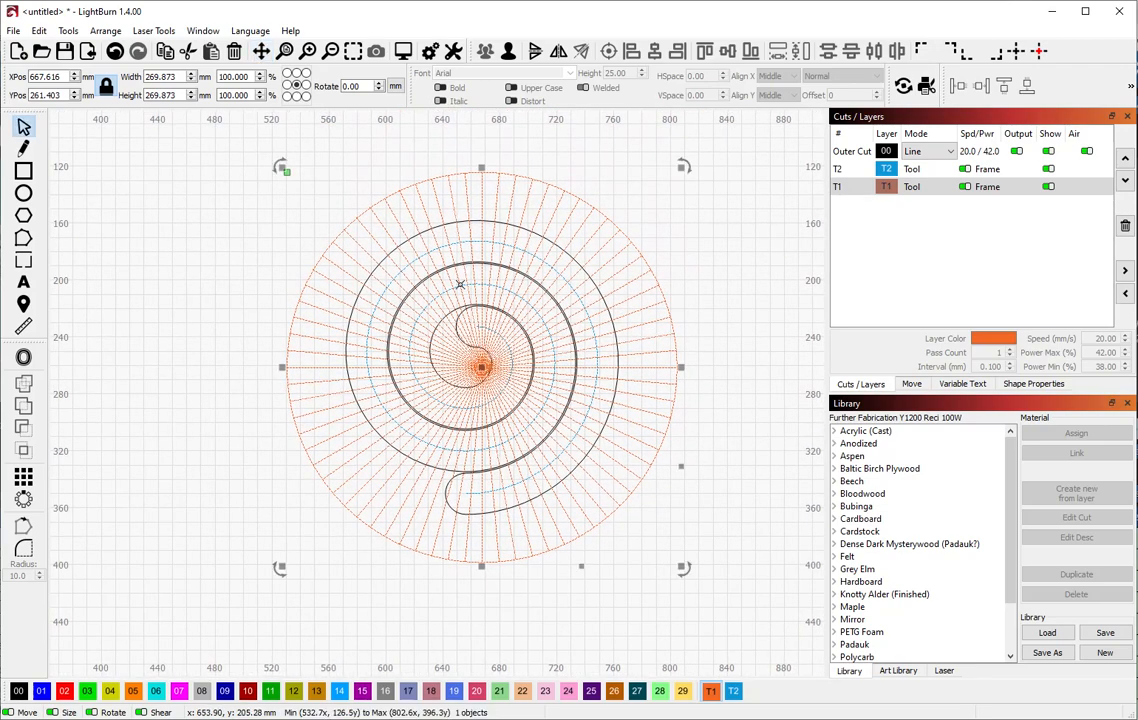
{"action": "left_click", "coordinate": [681, 255]}
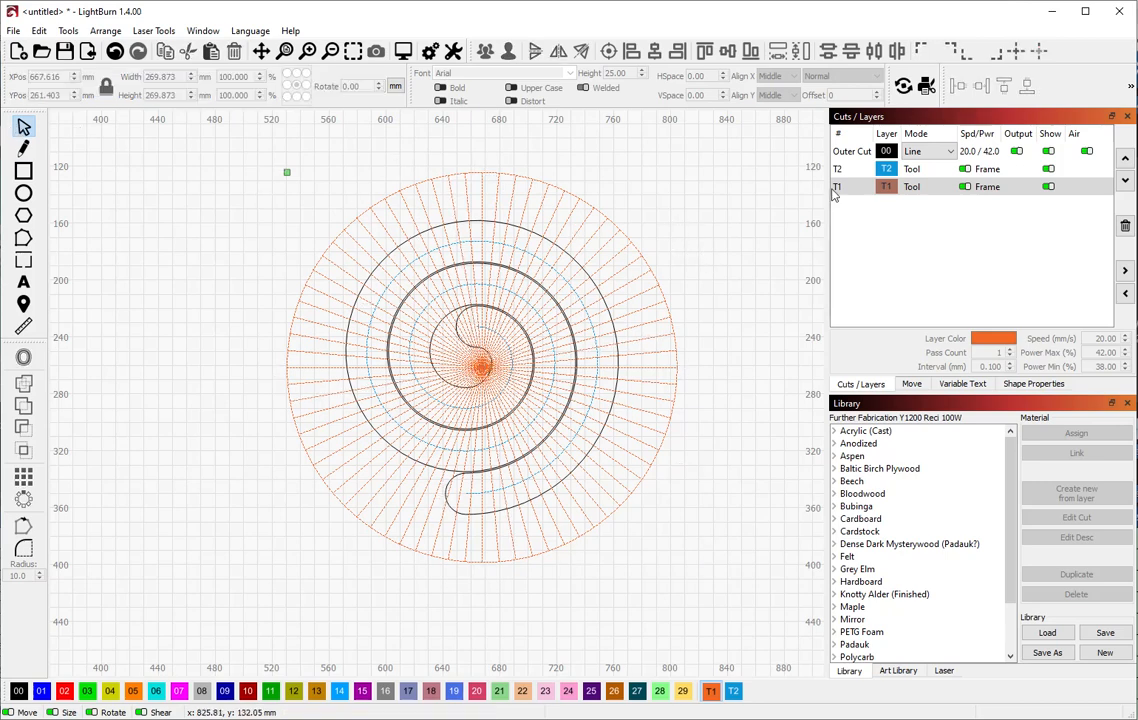
{"action": "left_click", "coordinate": [916, 189]}
{"action": "scroll", "coordinate": [700, 288], "scroll_direction": "up", "scroll_amount": 2}
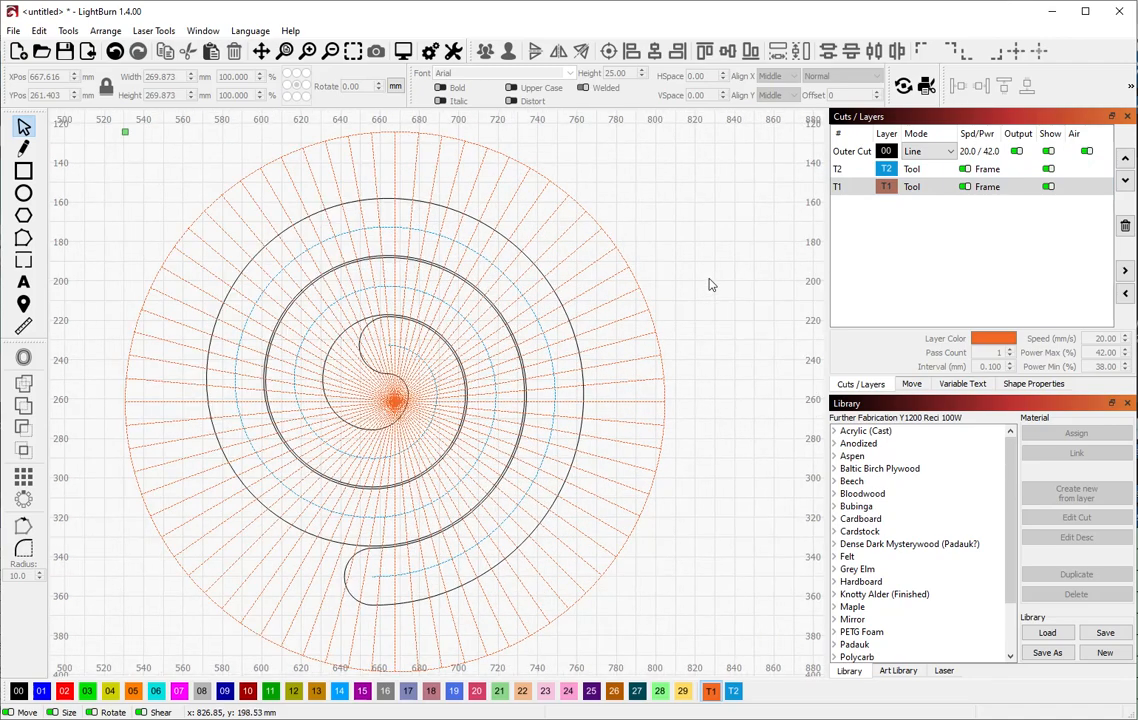
{"action": "left_click", "coordinate": [904, 190], "text": "shift"}
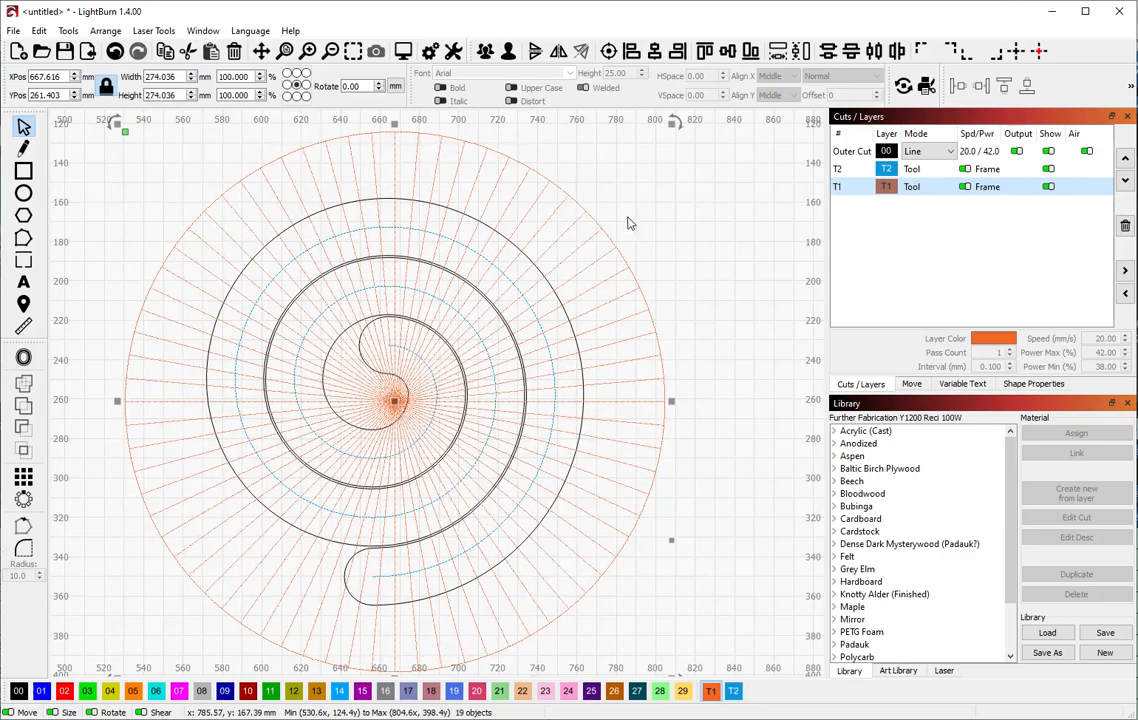
{"action": "left_click", "coordinate": [660, 207]}
{"action": "left_click", "coordinate": [541, 191]}
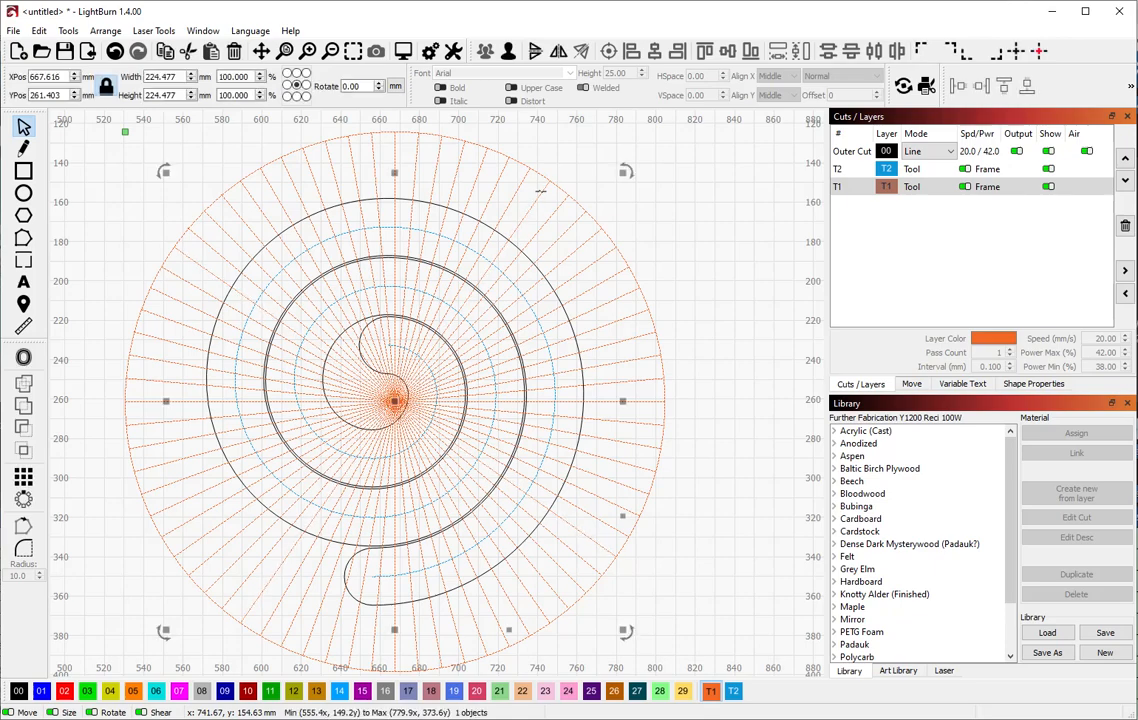
{"action": "left_click", "coordinate": [924, 189]}
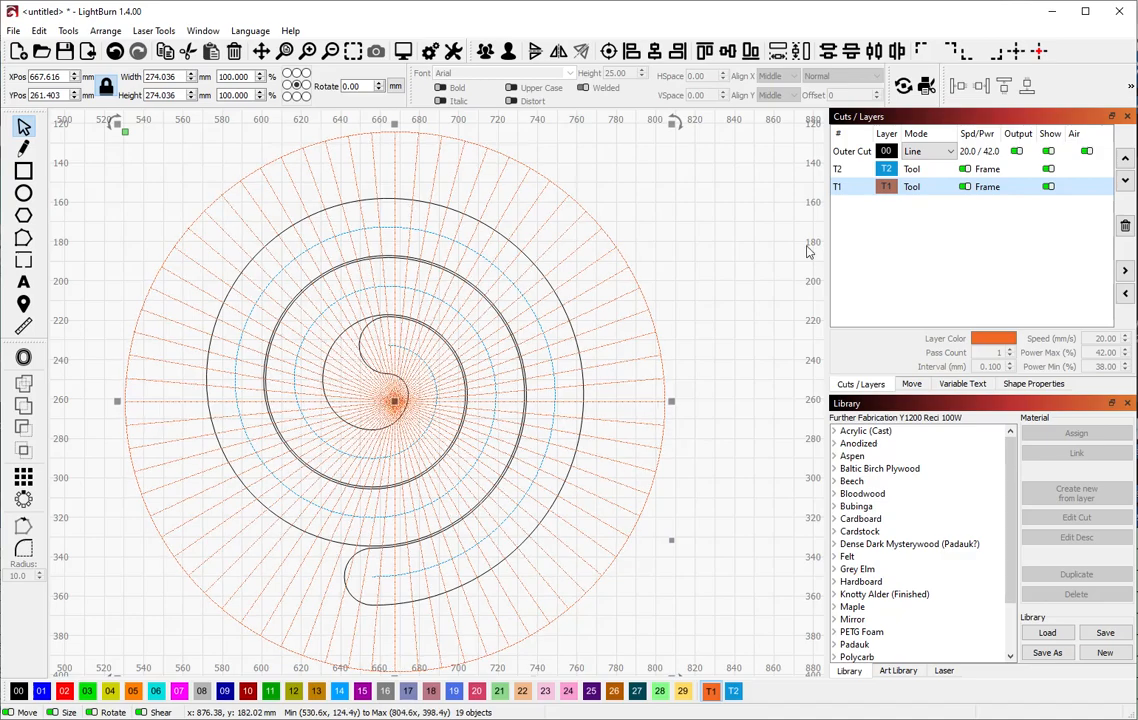
Group the nineteen T1 objects with Ctrl+G and reselect the new group
{"action": "key", "text": "ctrl+g"}
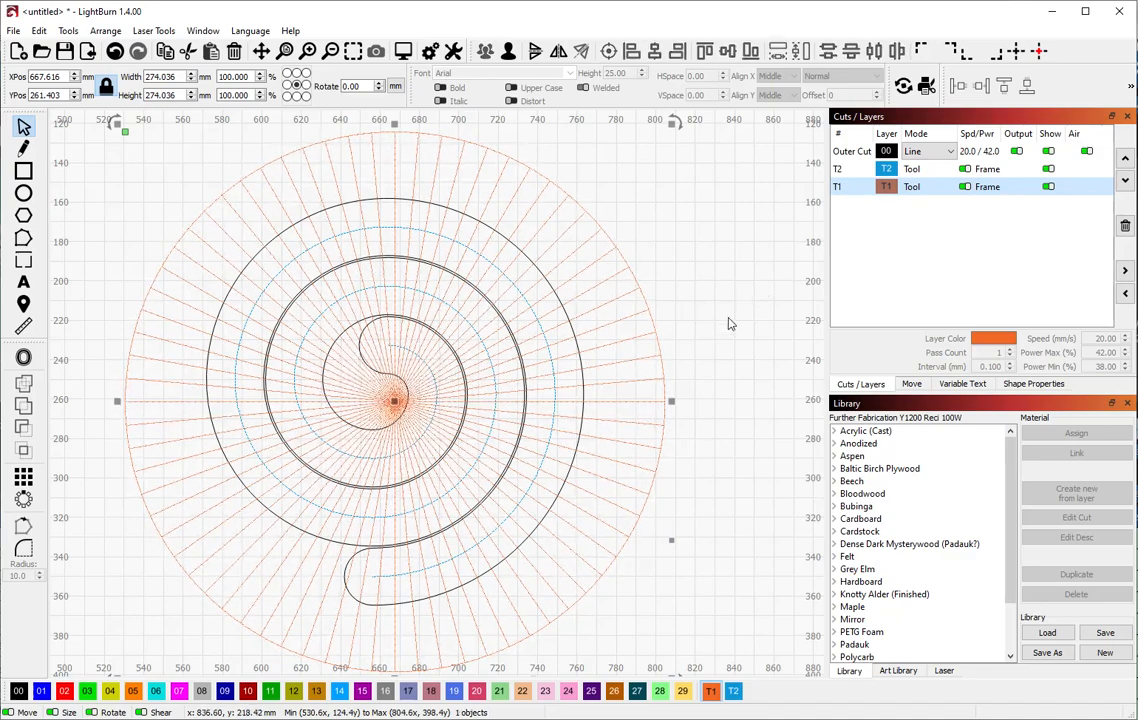
{"action": "left_click", "coordinate": [719, 310]}
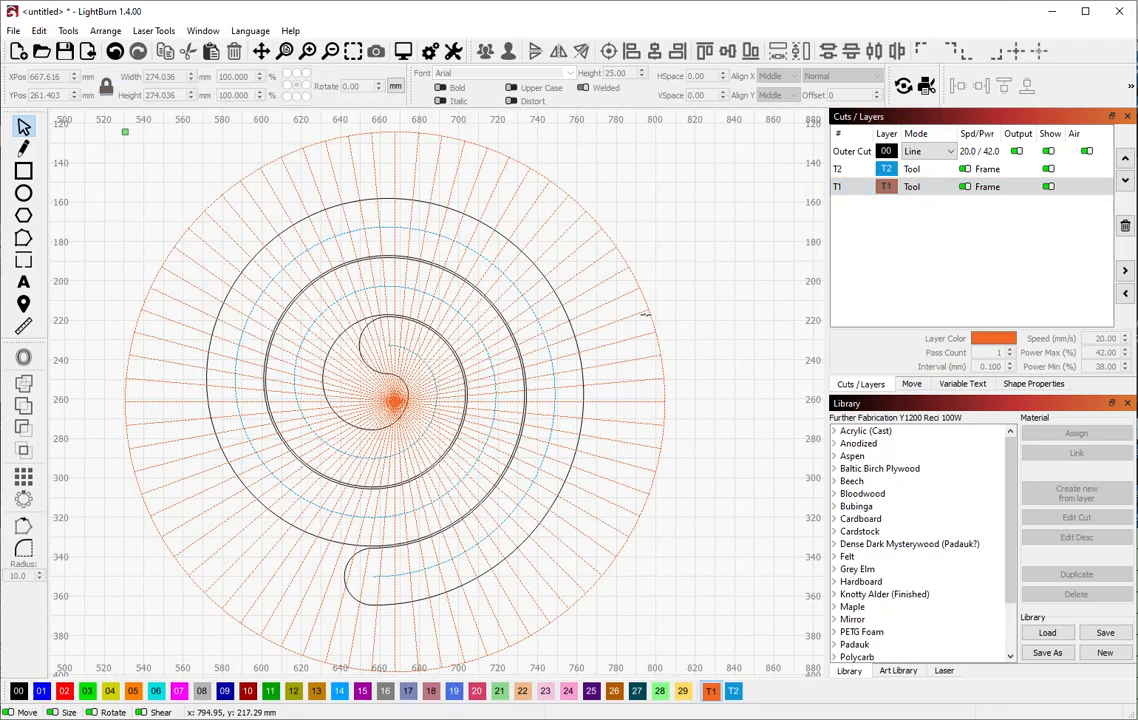
{"action": "left_click", "coordinate": [641, 313]}
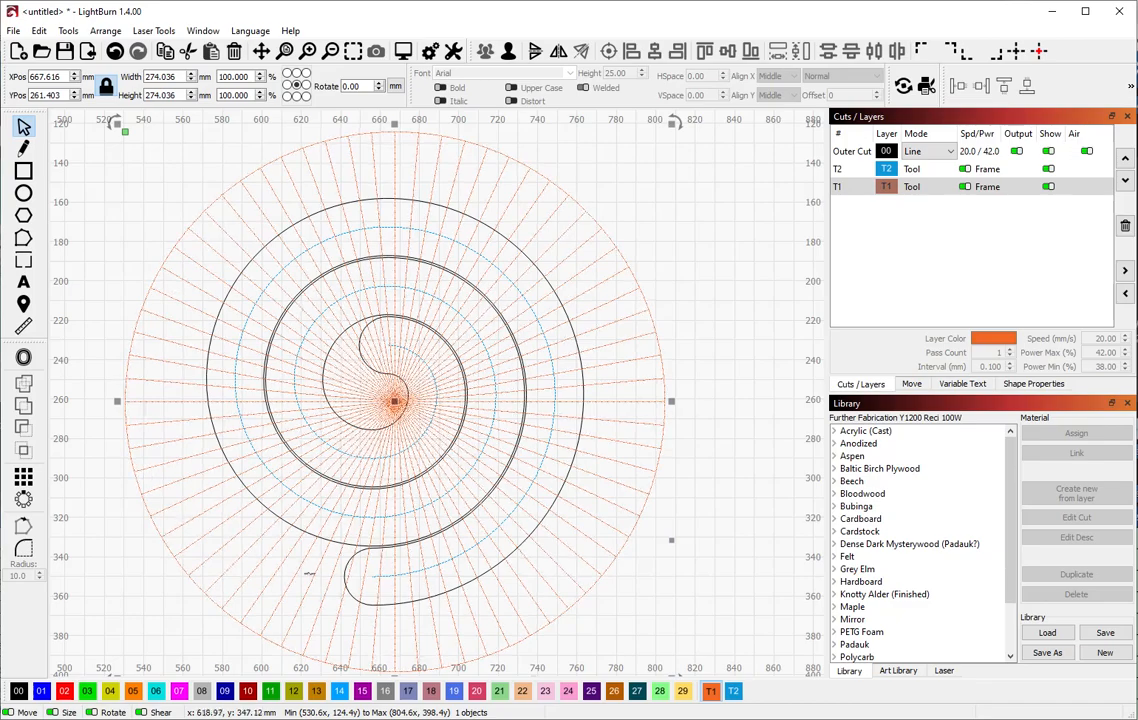
{"action": "scroll", "coordinate": [488, 442], "scroll_direction": "up", "scroll_amount": 3}
{"action": "scroll", "coordinate": [479, 444], "scroll_direction": "up", "scroll_amount": 2}
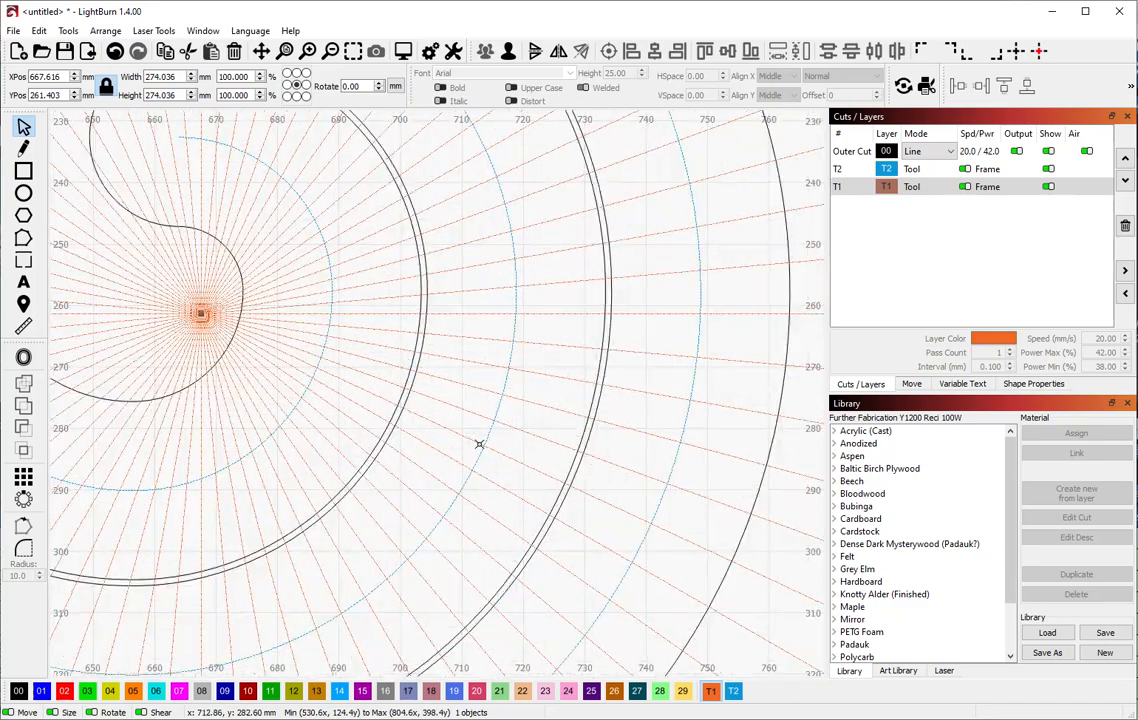
{"action": "scroll", "coordinate": [479, 444], "scroll_direction": "down", "scroll_amount": 6}
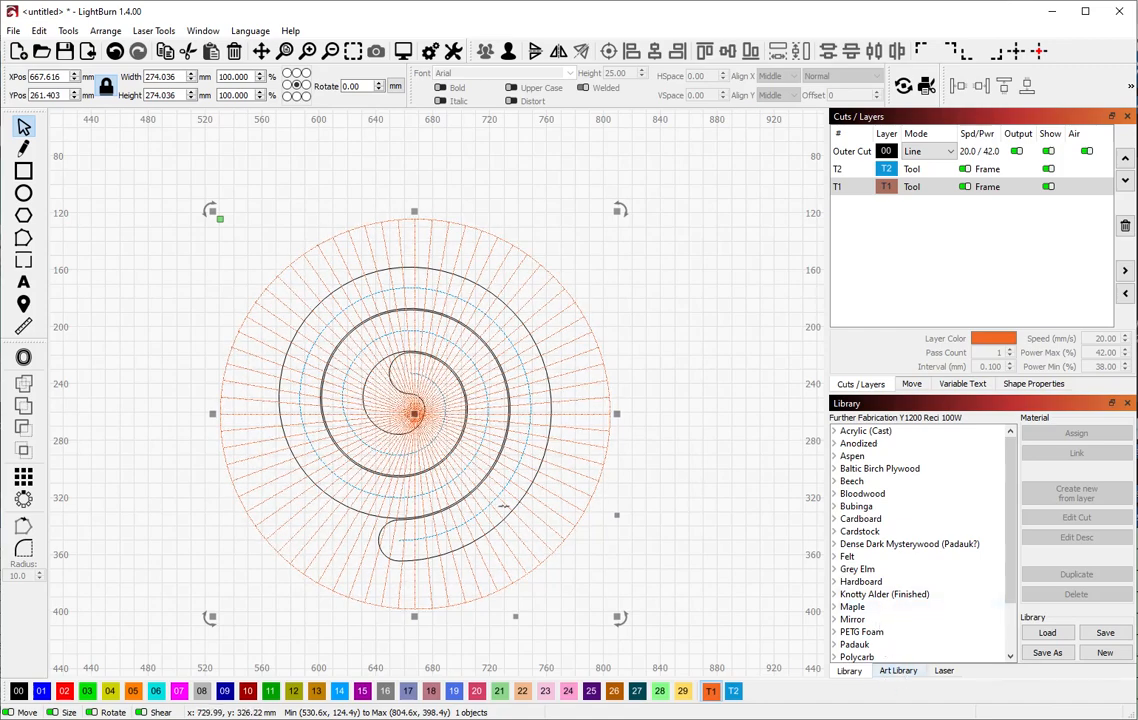
Open the Art Library on its Templates category
{"action": "left_click", "coordinate": [898, 670]}
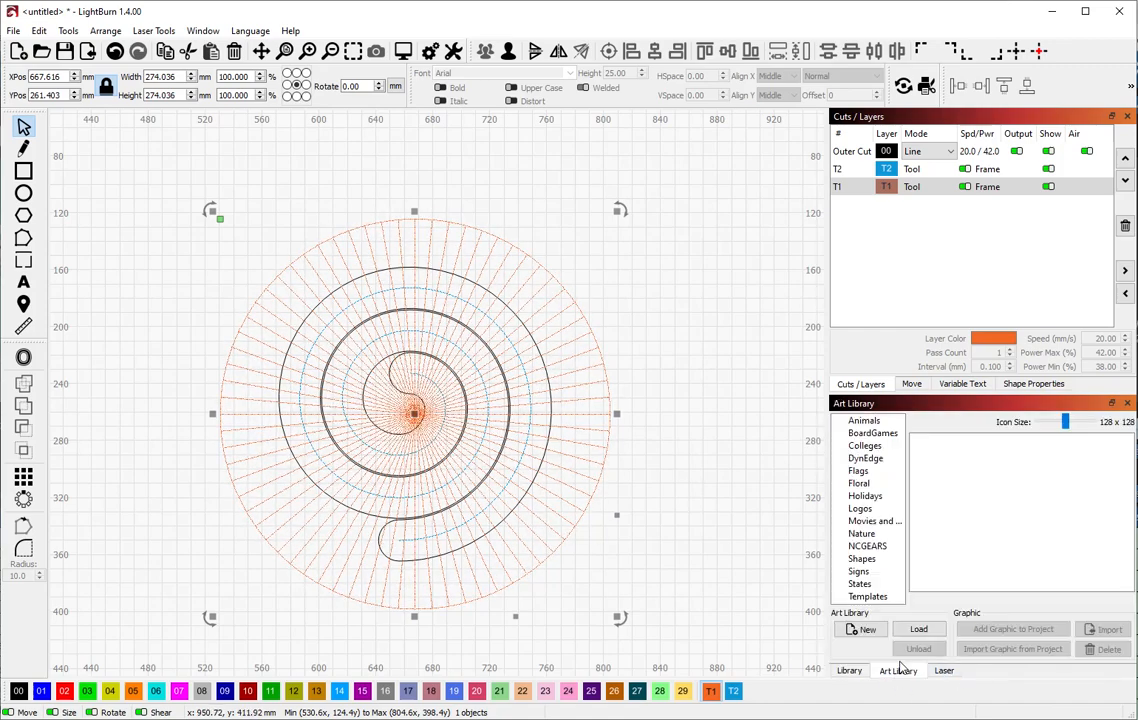
{"action": "left_click", "coordinate": [866, 595]}
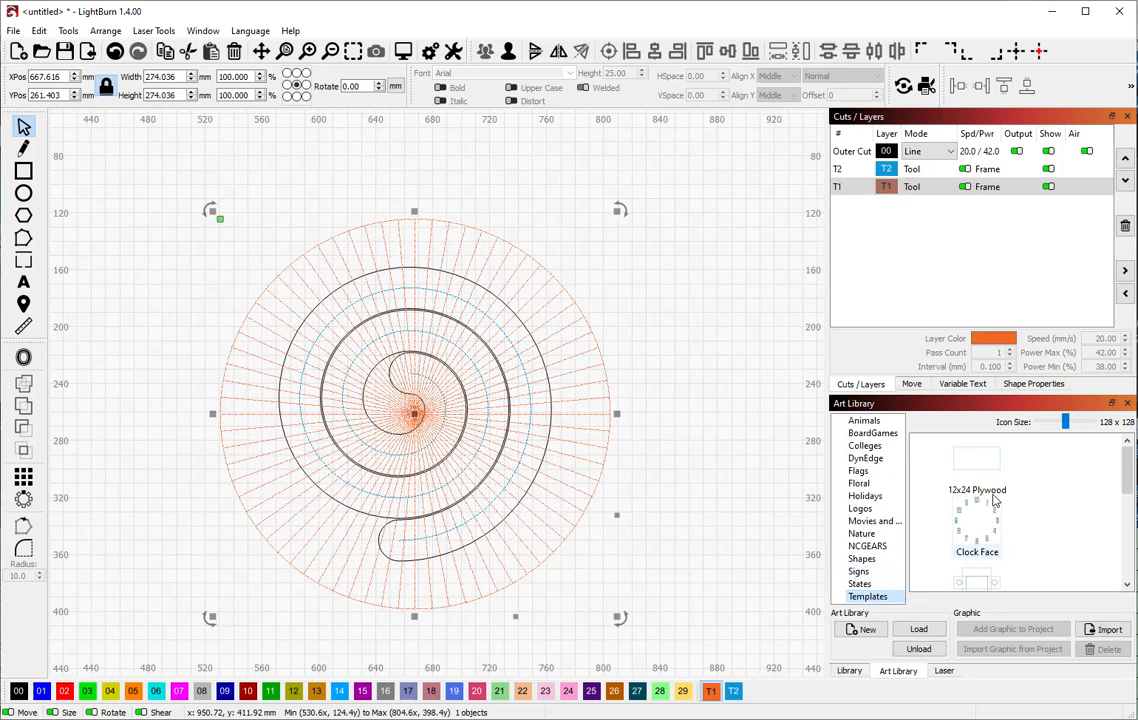
{"action": "scroll", "coordinate": [1033, 521], "scroll_direction": "down", "scroll_amount": 5}
{"action": "scroll", "coordinate": [1033, 521], "scroll_direction": "up", "scroll_amount": 3}
{"action": "scroll", "coordinate": [1029, 519], "scroll_direction": "down", "scroll_amount": 1}
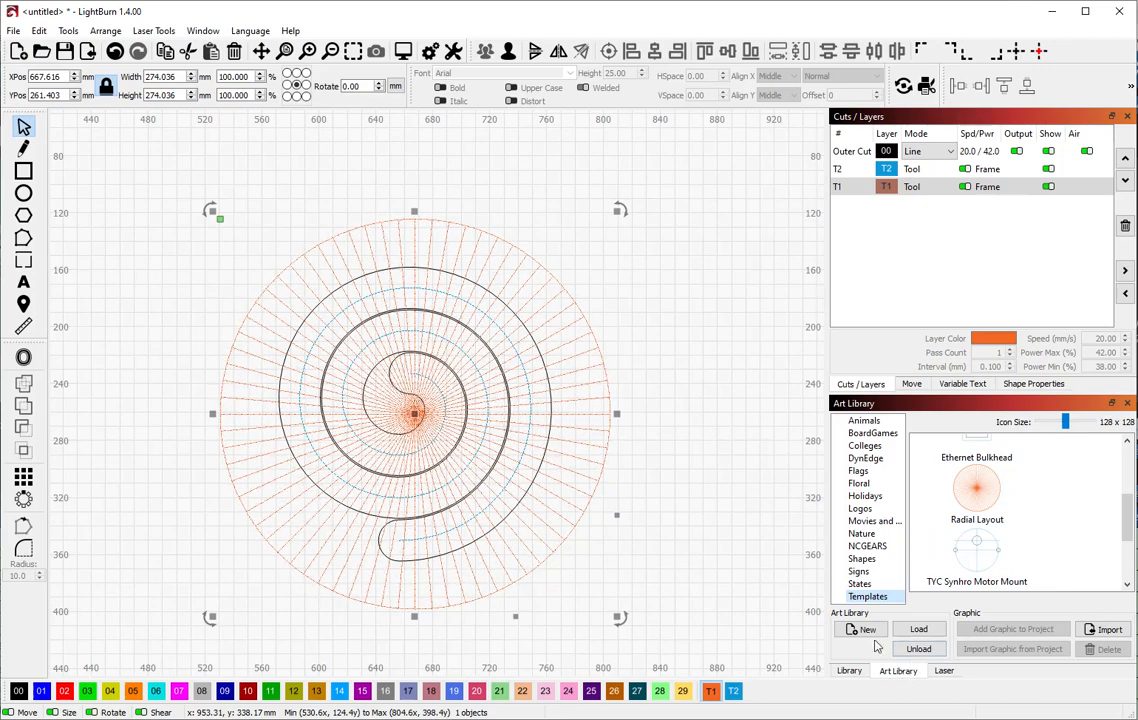
Reselect the spiral design and scroll the Templates list to the Radial Layout thumbnail
{"action": "left_click", "coordinate": [203, 31]}
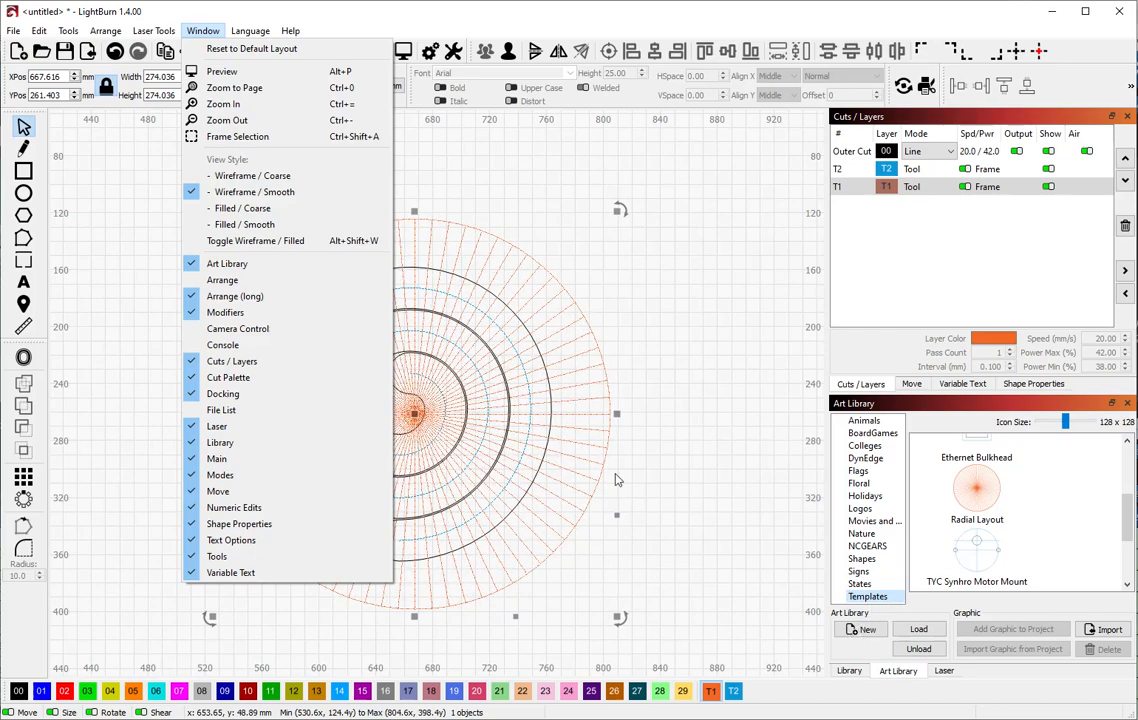
{"action": "left_click", "coordinate": [667, 474]}
{"action": "left_click", "coordinate": [667, 474]}
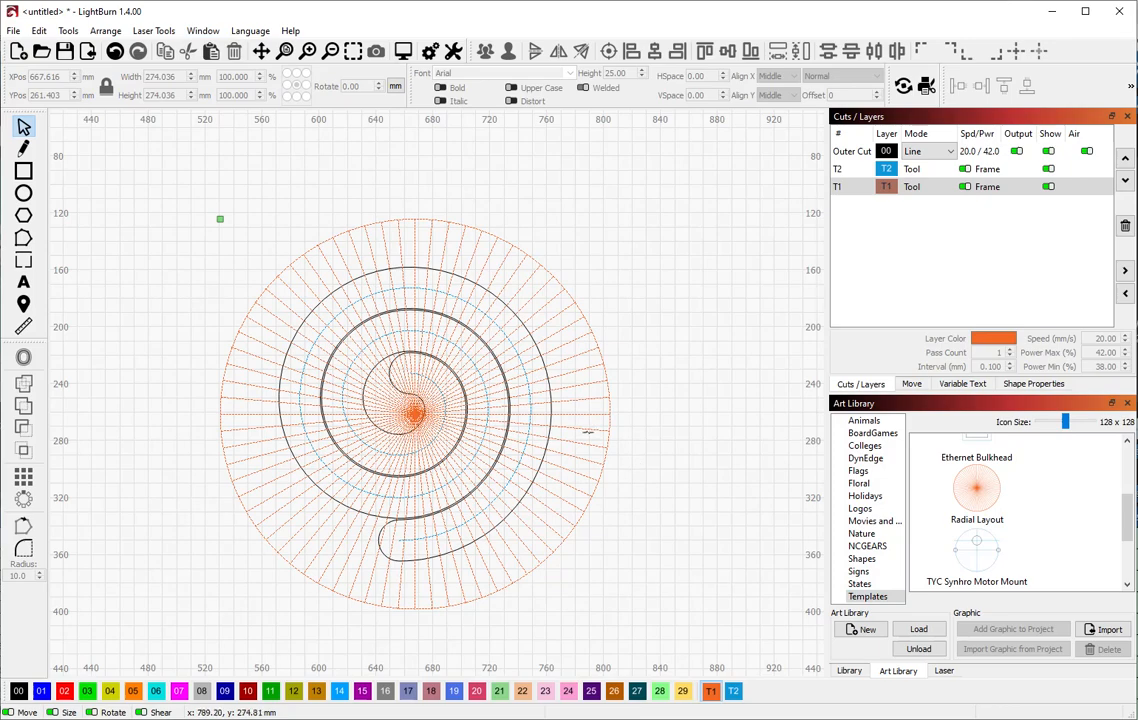
{"action": "left_click", "coordinate": [587, 429]}
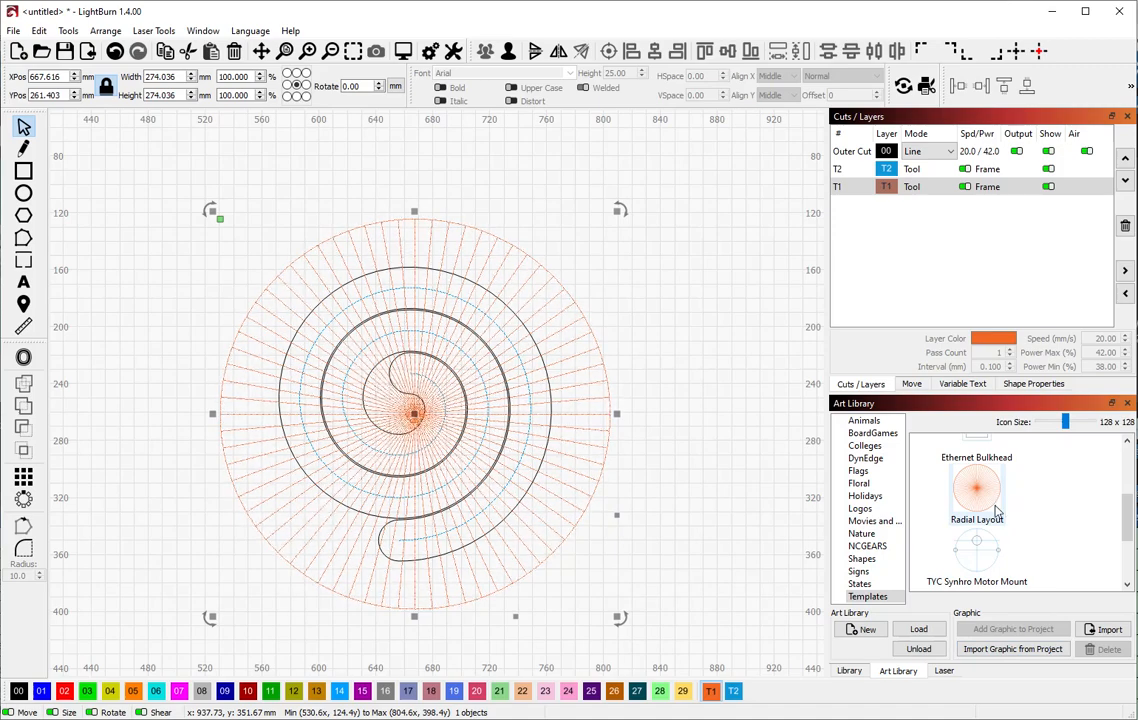
{"action": "mouse_move", "coordinate": [996, 512]}
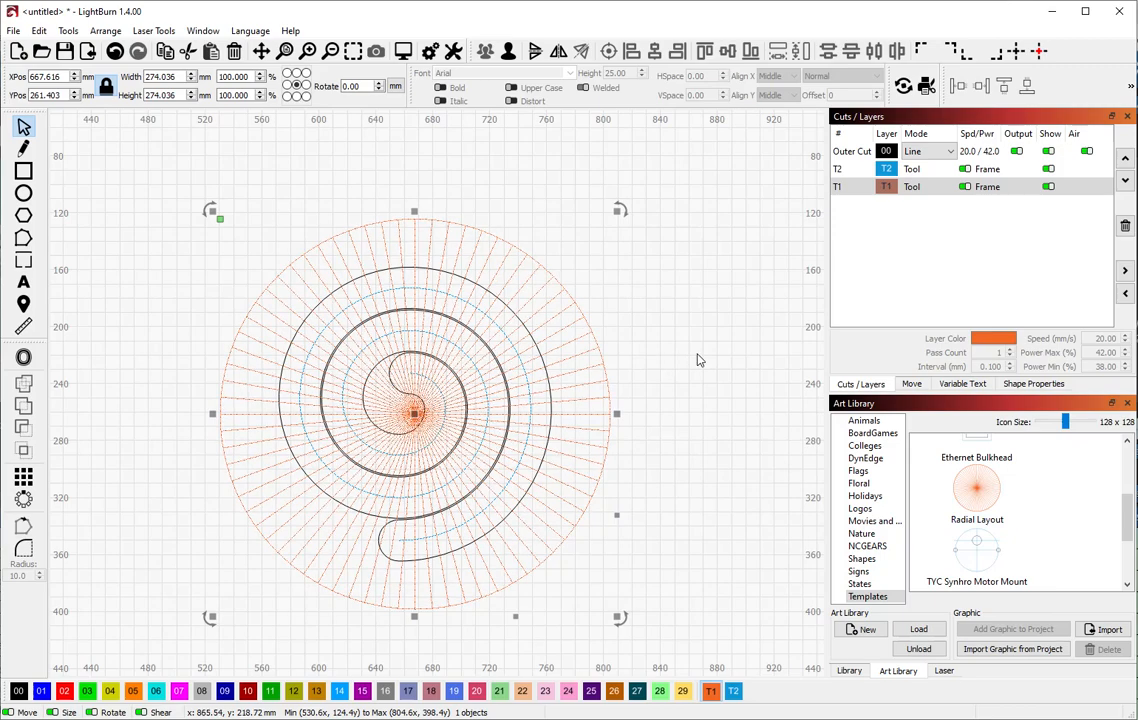
{"action": "scroll", "coordinate": [698, 360], "scroll_direction": "down", "scroll_amount": 3}
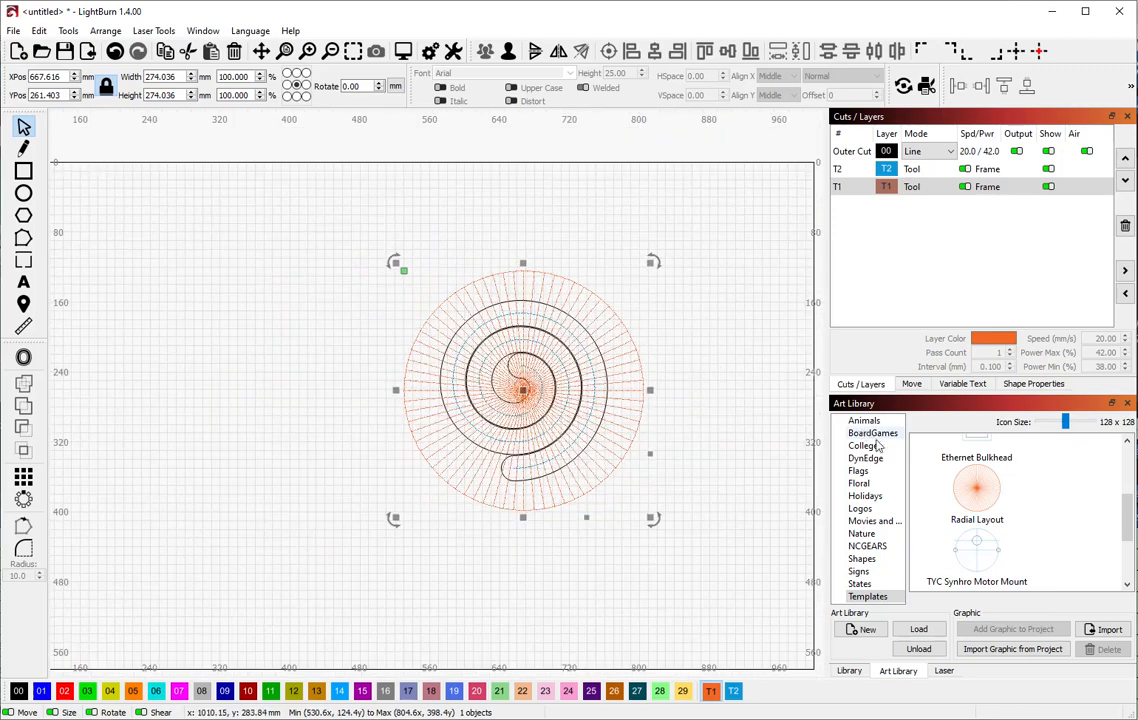
Place the 128.18 × 128.18 mm Radial Layout template from the Art Library left of the spiral
{"action": "left_click_drag", "start_coordinate": [977, 488], "coordinate": [250, 347]}
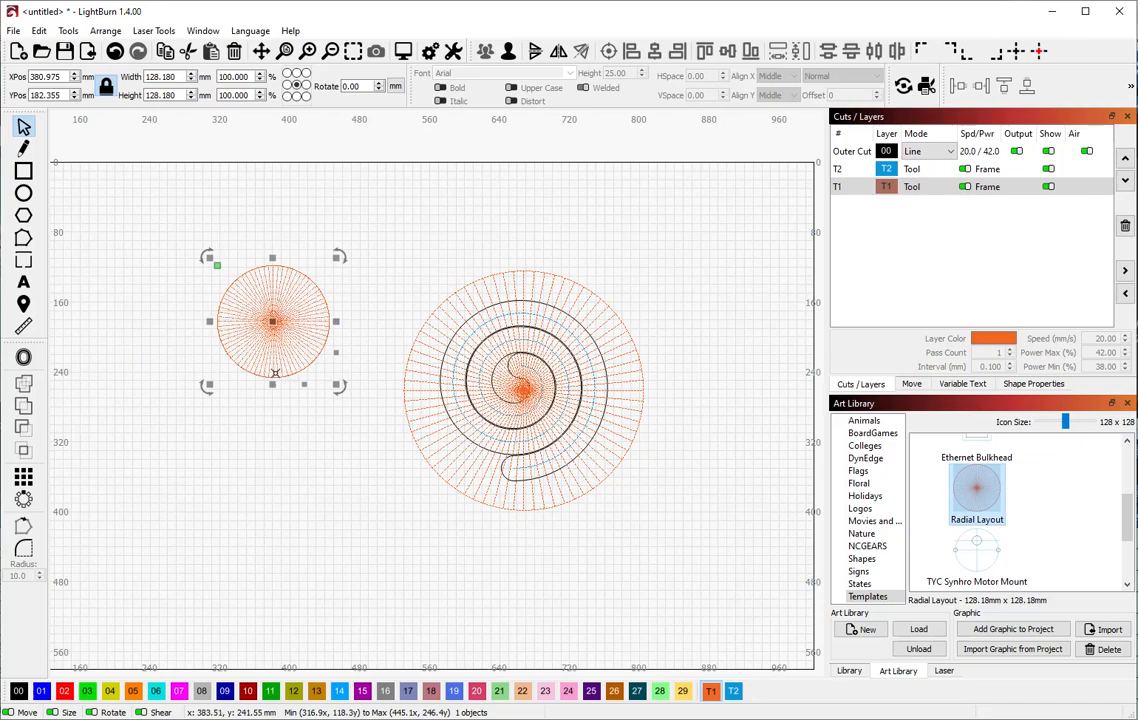
{"action": "scroll", "coordinate": [274, 322], "scroll_direction": "up", "scroll_amount": 8}
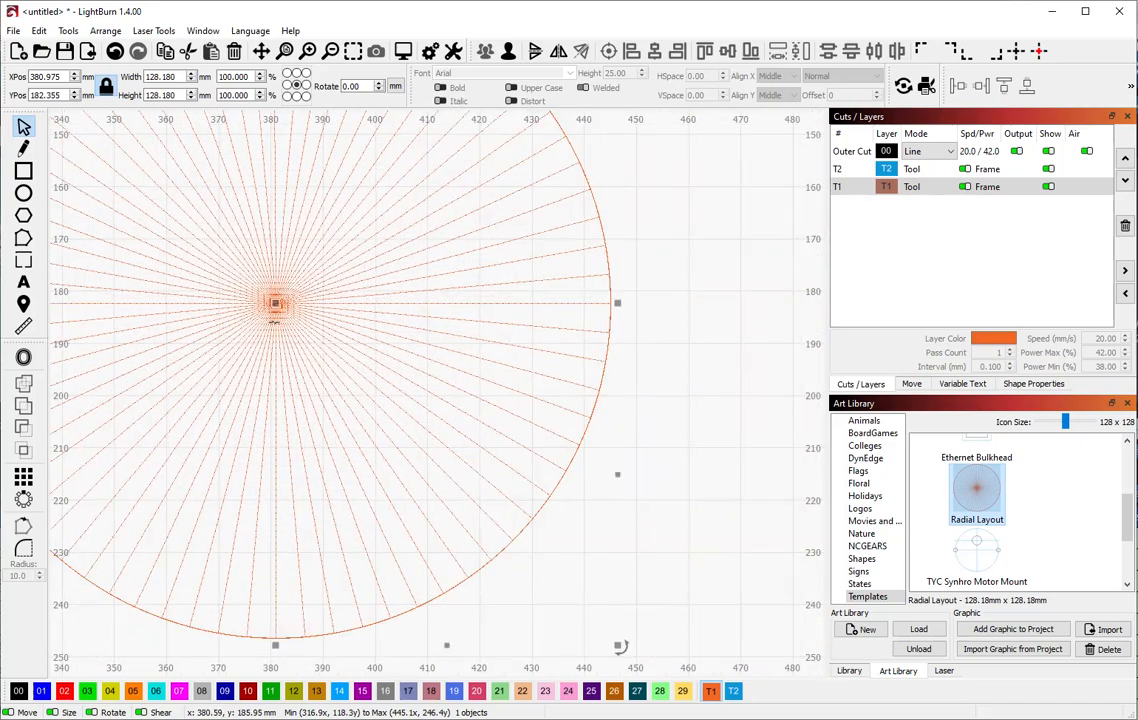
{"action": "scroll", "coordinate": [276, 304], "scroll_direction": "down", "scroll_amount": 6}
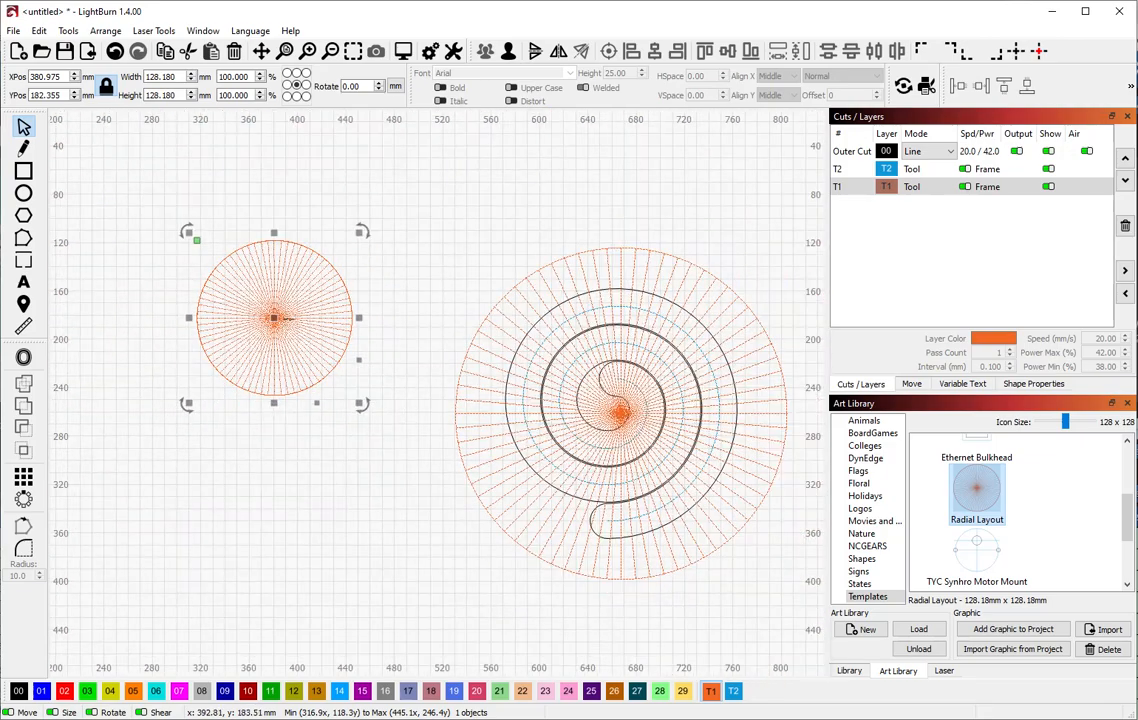